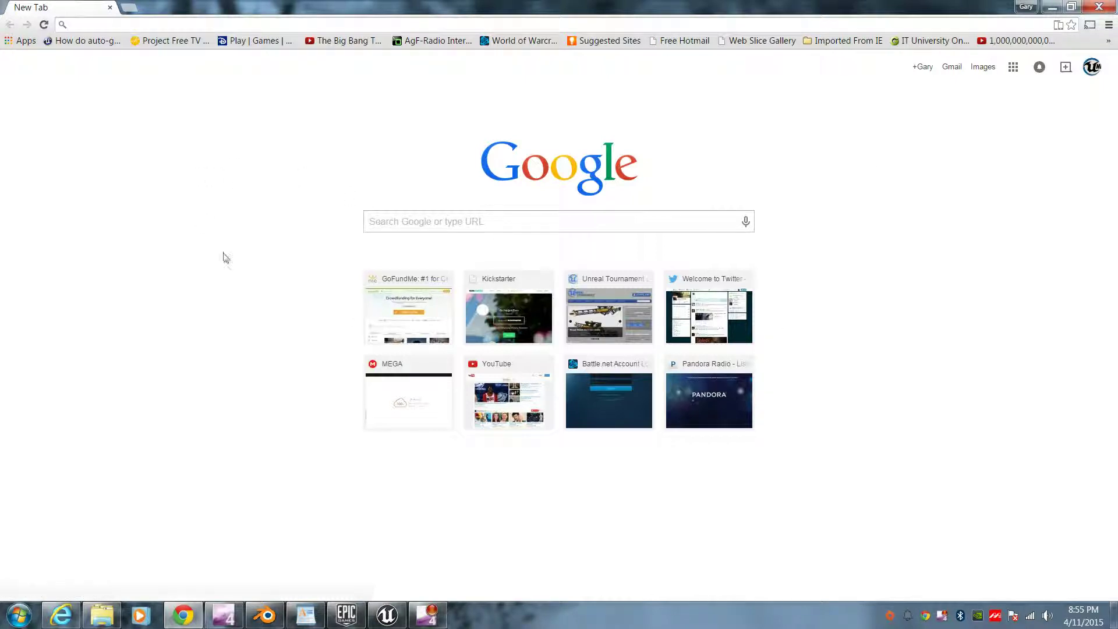
# Step: Open the GoFundMe campaign dashboard from Chrome's New Tab thumbnails
pyautogui.click(424, 333)
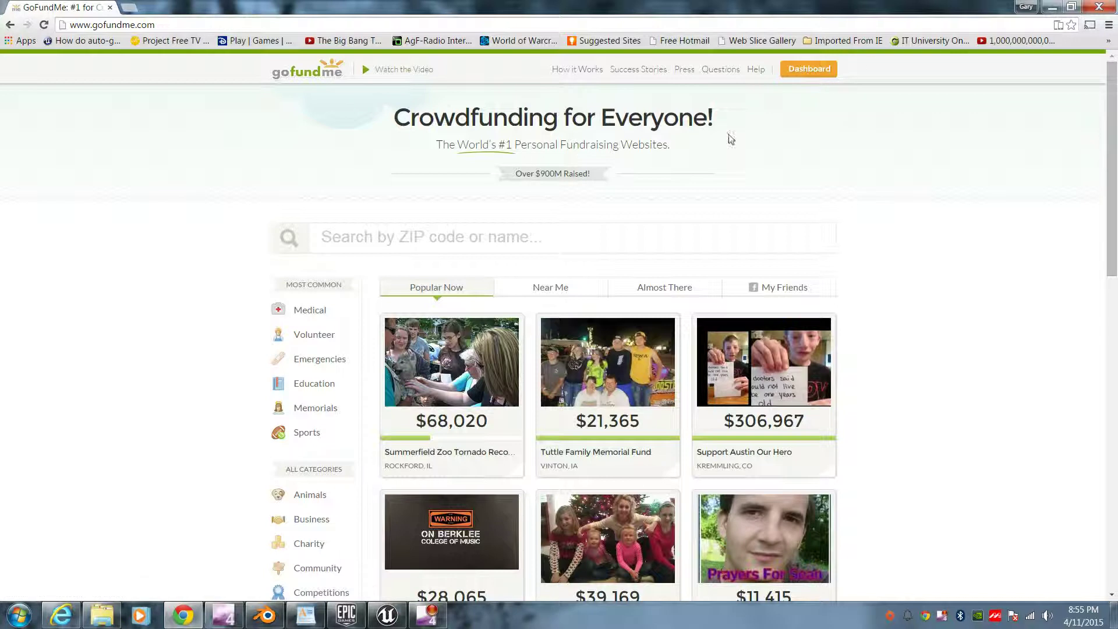
pyautogui.click(818, 69)
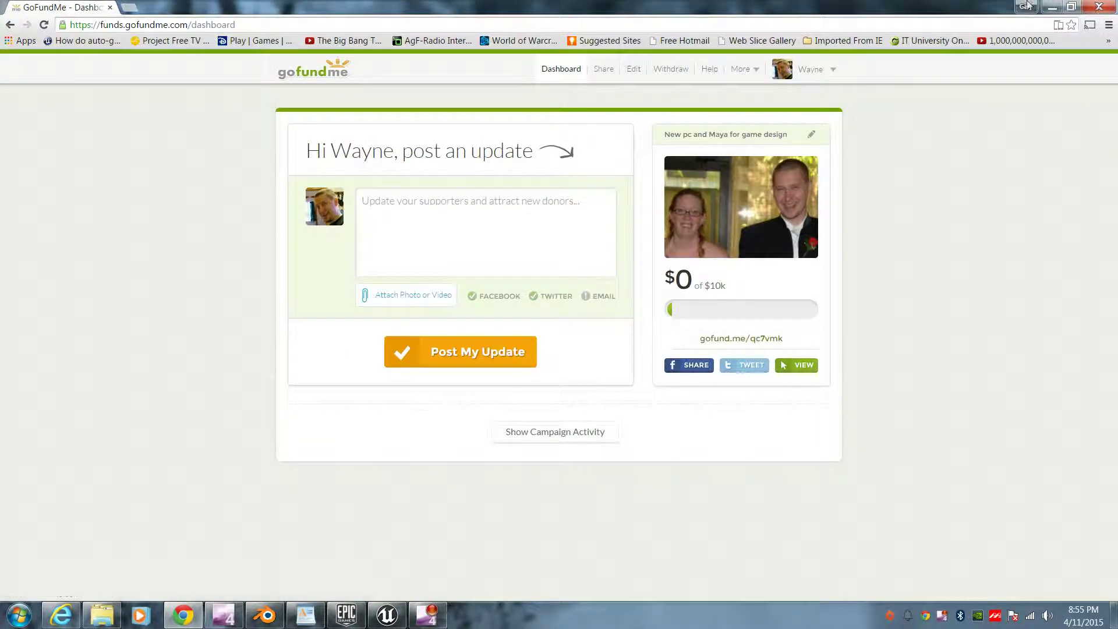
pyautogui.click(1052, 9)
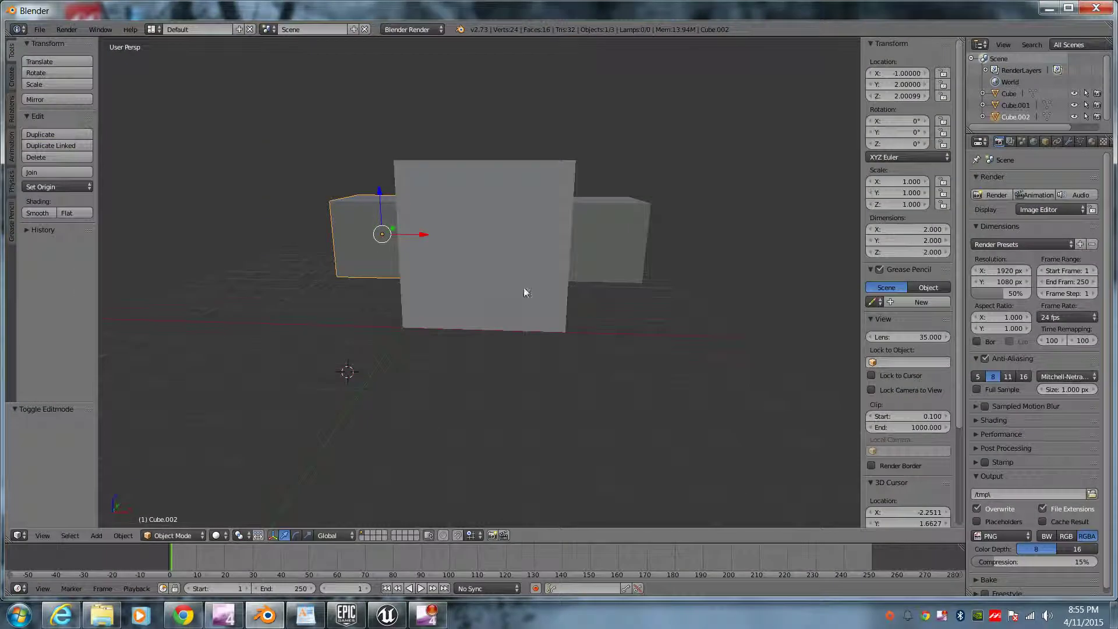
pyautogui.moveTo(383, 307); pyautogui.dragTo(271, 277, button='middle')
pyautogui.moveTo(484, 243); pyautogui.dragTo(531, 324, button='middle')
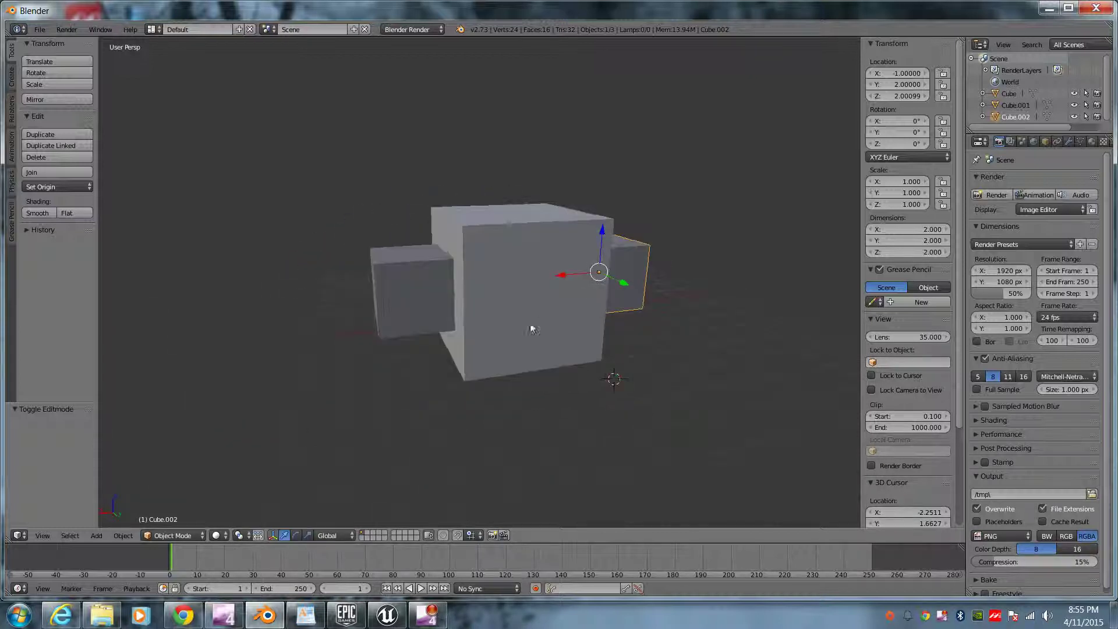
pyautogui.moveTo(599, 382); pyautogui.dragTo(538, 259, button='middle')
pyautogui.rightClick(538, 259)
pyautogui.moveTo(644, 382); pyautogui.dragTo(641, 449, button='middle')
pyautogui.moveTo(579, 357); pyautogui.dragTo(589, 397, button='middle')
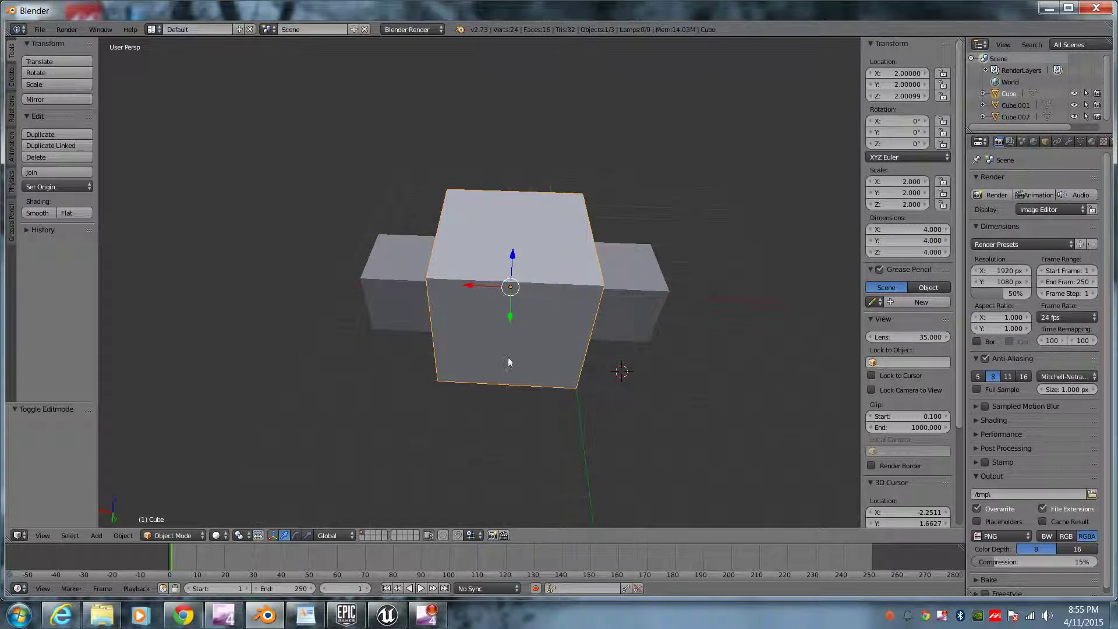
# Step: Set Location Z to 2 for the big centre cube and the right-hand cube
pyautogui.click(888, 97)
pyautogui.press('Return')
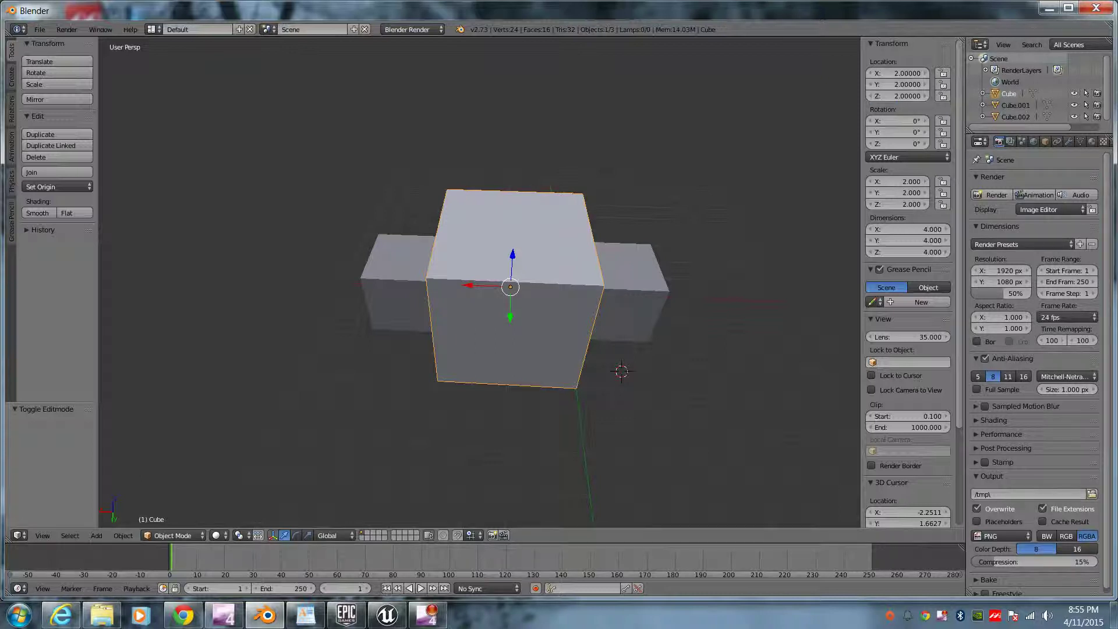
pyautogui.rightClick(632, 284)
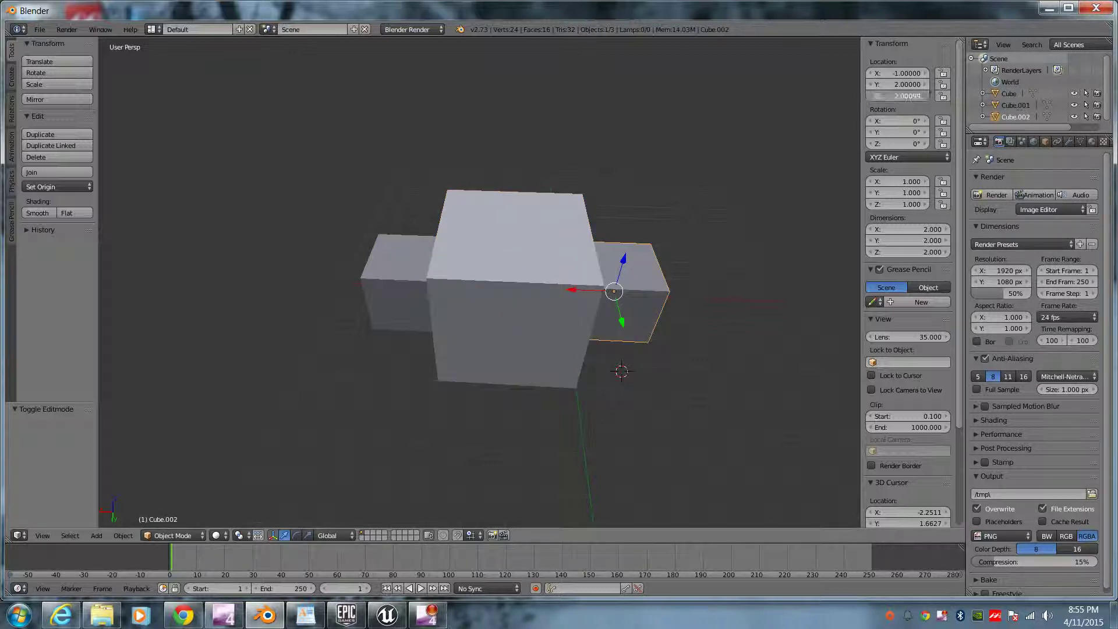
pyautogui.click(900, 97)
pyautogui.press('Return')
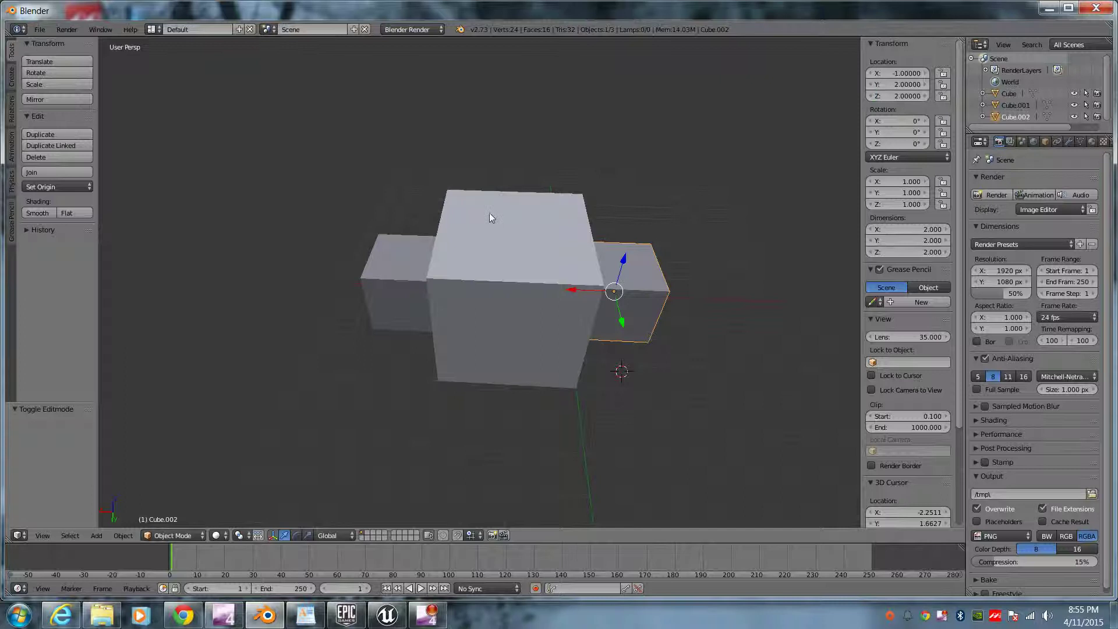
# Step: Set the left-hand cube's Location Z to 2
pyautogui.rightClick(402, 279)
pyautogui.click(897, 96)
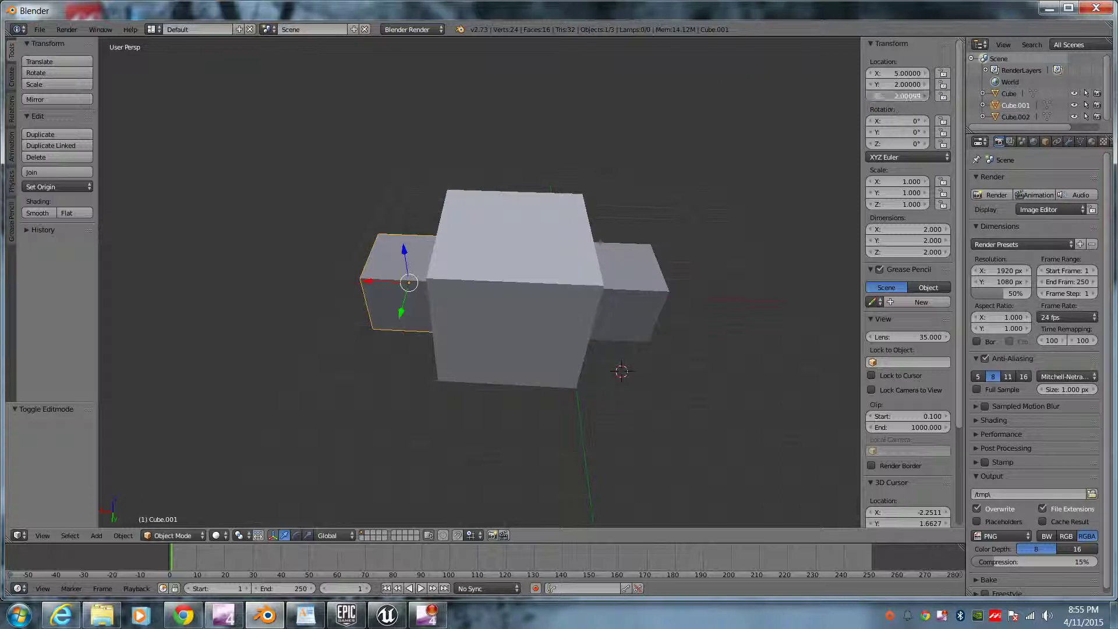
pyautogui.write('2')
pyautogui.press('Return')
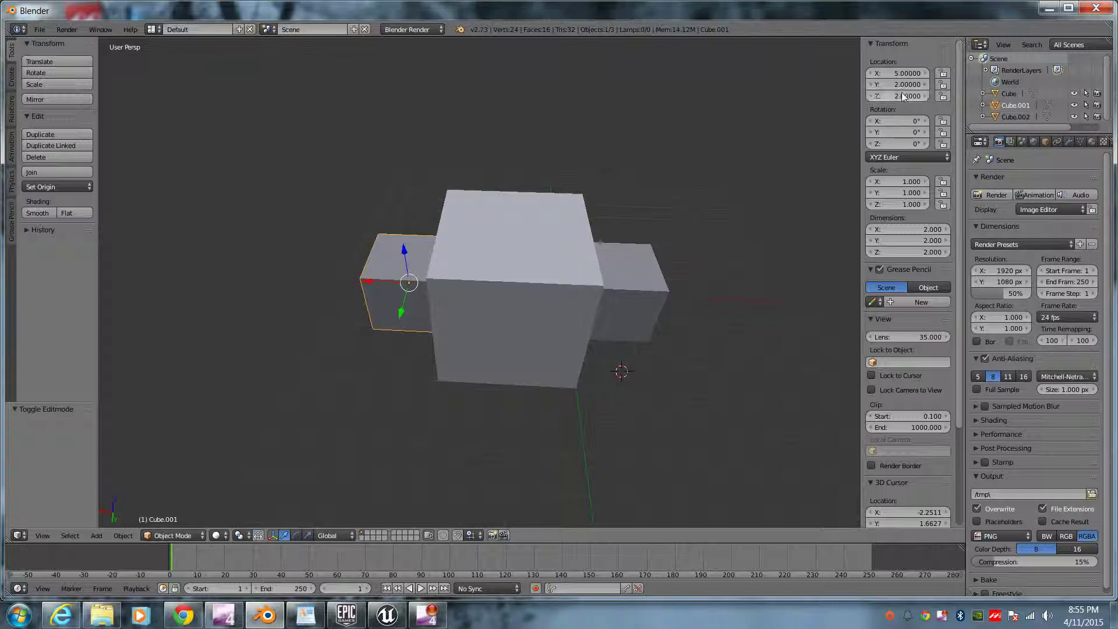
# Step: Re-enter 2 as the right-hand cube's Location Z
pyautogui.rightClick(644, 295)
pyautogui.moveTo(743, 451); pyautogui.dragTo(682, 419, button='middle')
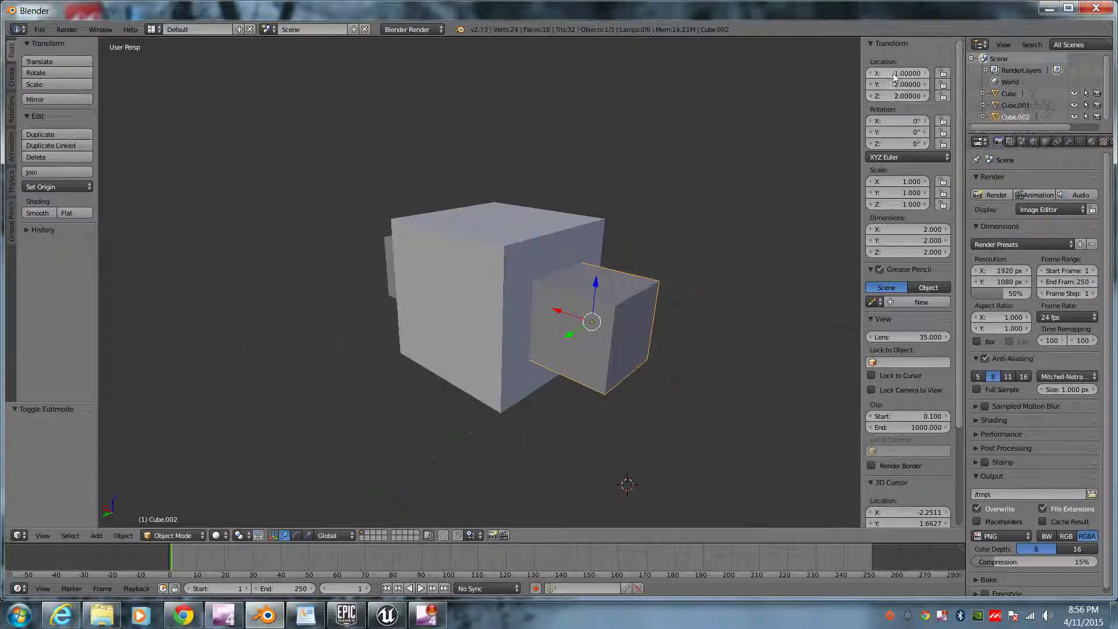
pyautogui.click(897, 96)
pyautogui.write('2')
pyautogui.press('Return')
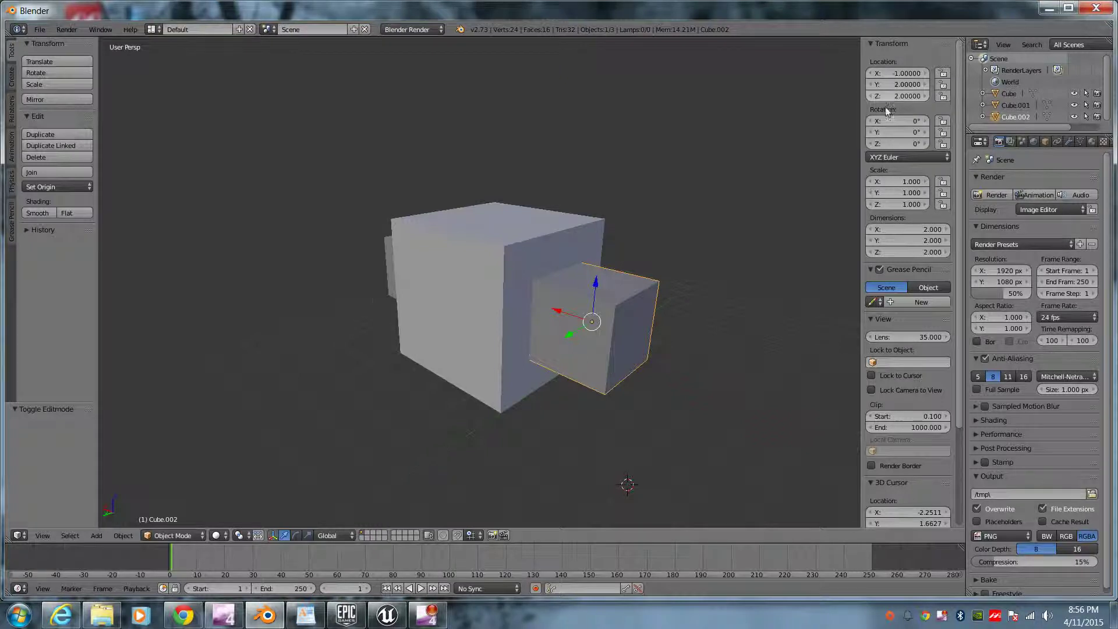
# Step: Orbit around the cubes, selecting each in turn to check their heights
pyautogui.moveTo(593, 372); pyautogui.dragTo(513, 341, button='middle')
pyautogui.rightClick(504, 330)
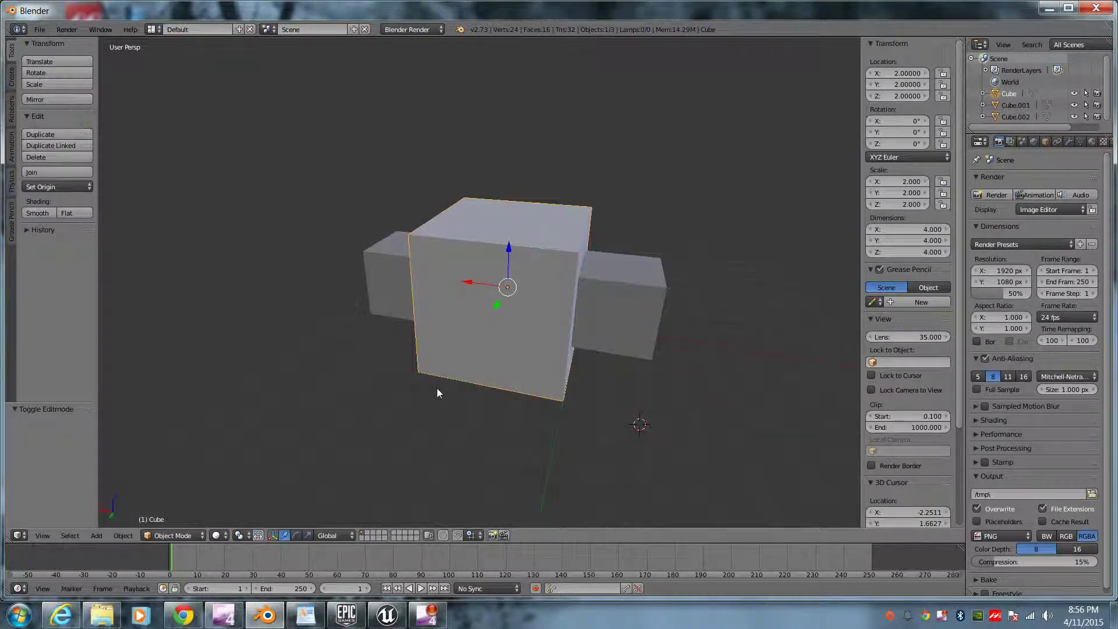
pyautogui.moveTo(437, 387); pyautogui.dragTo(456, 403, button='middle')
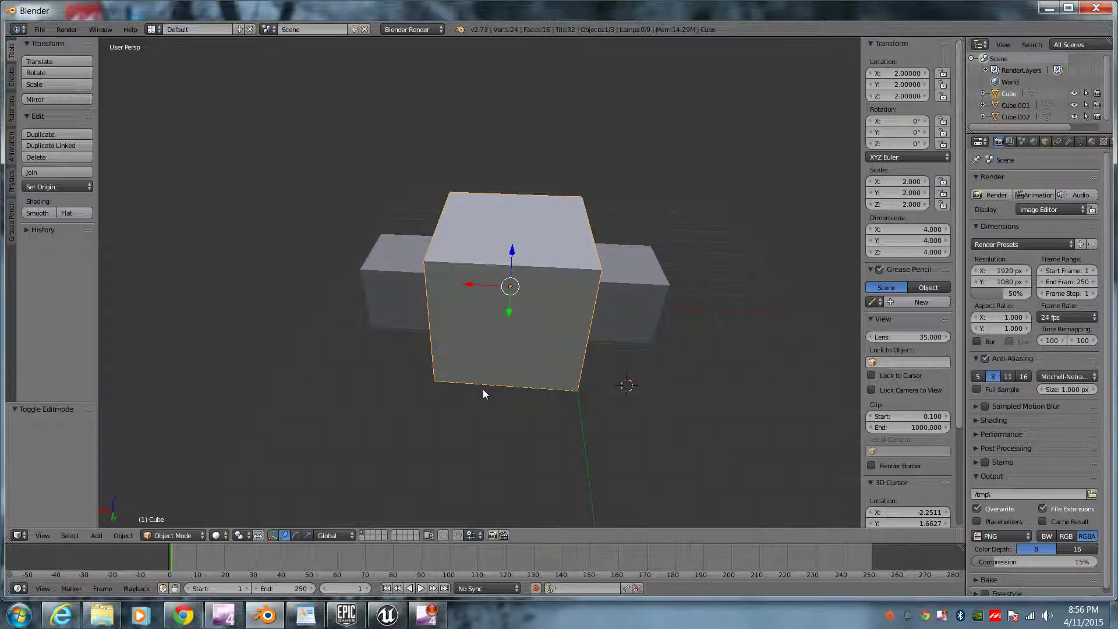
pyautogui.moveTo(549, 392); pyautogui.dragTo(537, 353, button='middle')
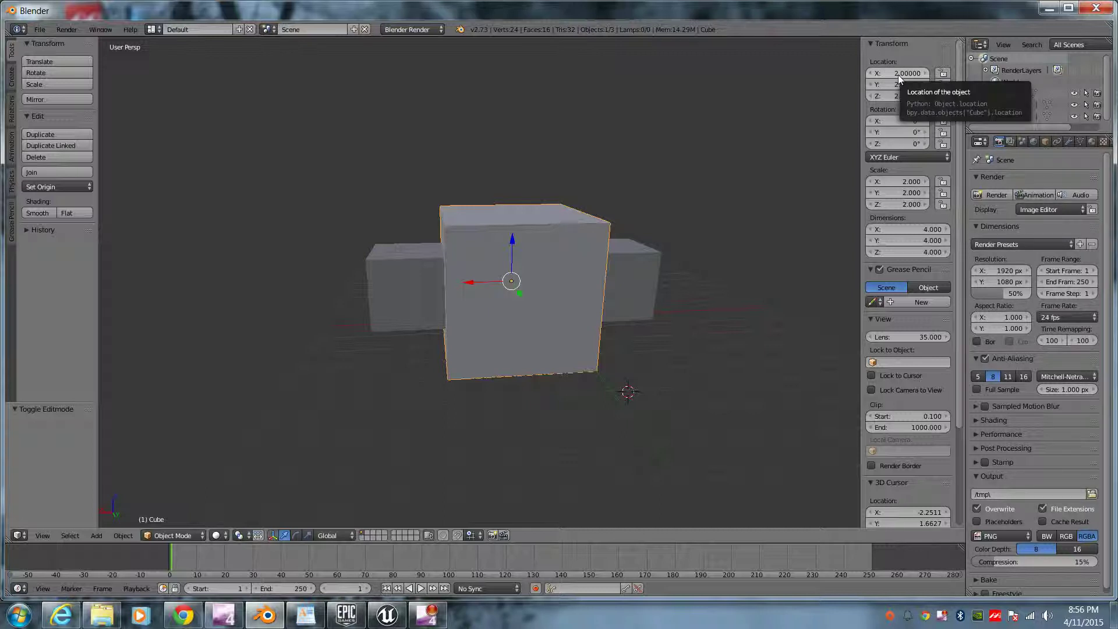
pyautogui.moveTo(414, 399); pyautogui.dragTo(485, 366, button='middle')
pyautogui.rightClick(426, 316)
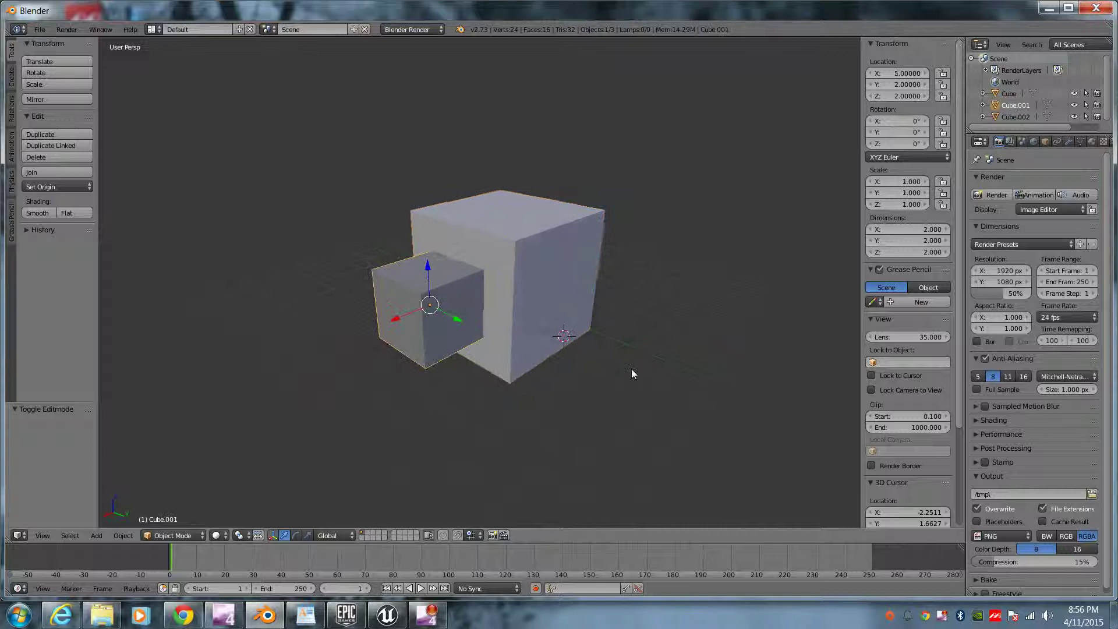
pyautogui.moveTo(631, 368)
pyautogui.mouseDown(button='middle')
pyautogui.moveTo(574, 363)
pyautogui.moveTo(611, 377)
pyautogui.mouseUp(button='middle')
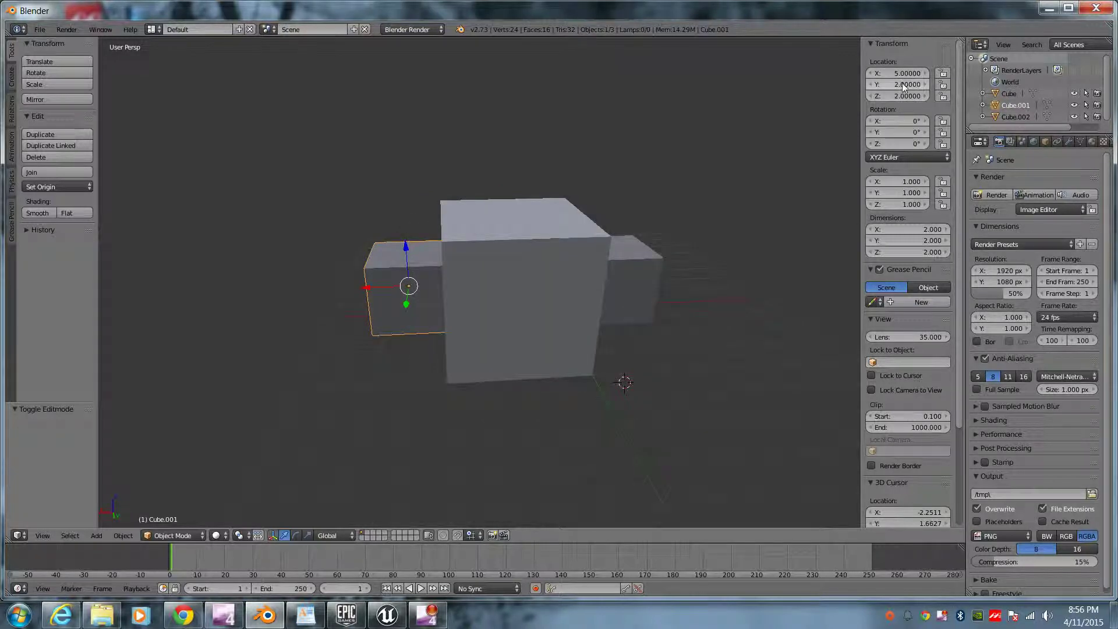
pyautogui.rightClick(650, 282)
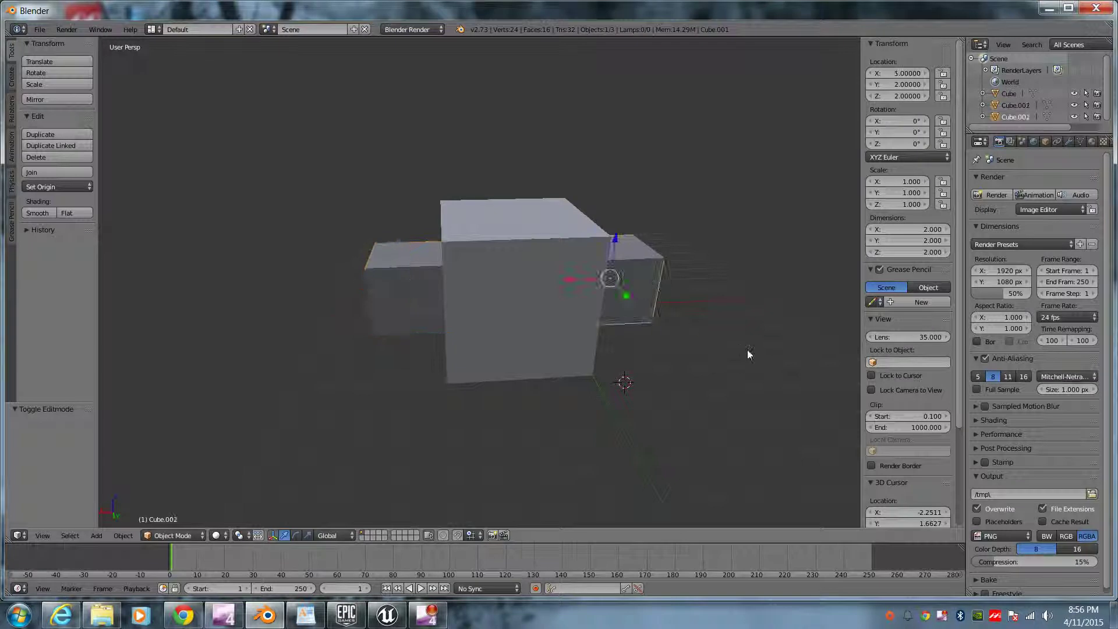
pyautogui.moveTo(749, 352)
pyautogui.mouseDown(button='middle')
pyautogui.moveTo(634, 358)
pyautogui.moveTo(765, 339)
pyautogui.mouseUp(button='middle')
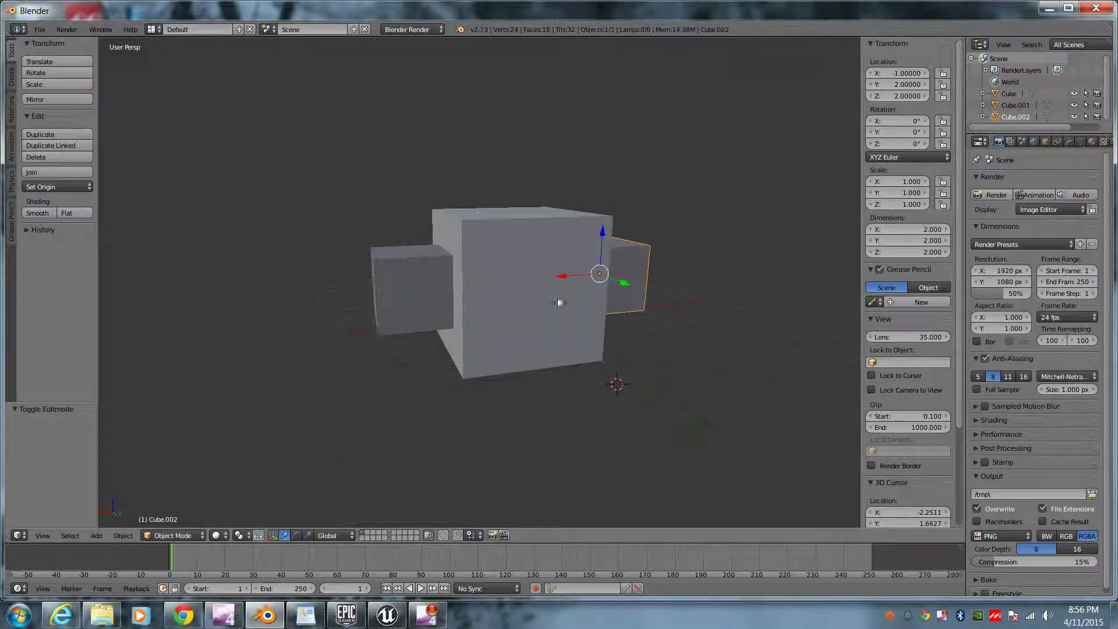
# Step: Cycle selection through the centre, left and right cubes and orbit to a level front view
pyautogui.rightClick(513, 294)
pyautogui.rightClick(407, 291)
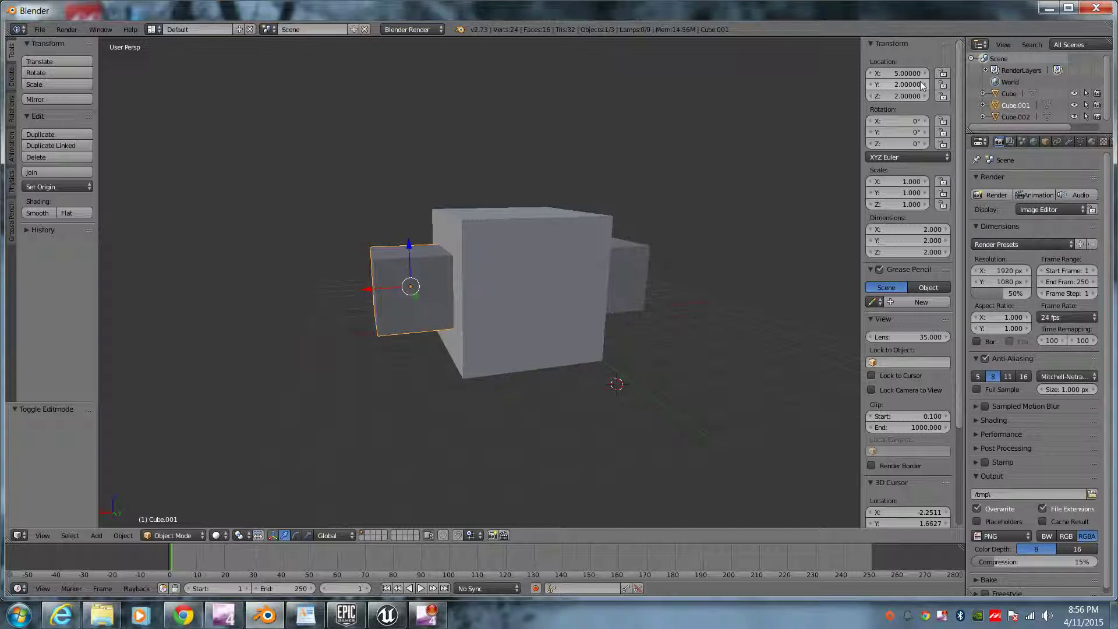
pyautogui.rightClick(579, 294)
pyautogui.rightClick(639, 281)
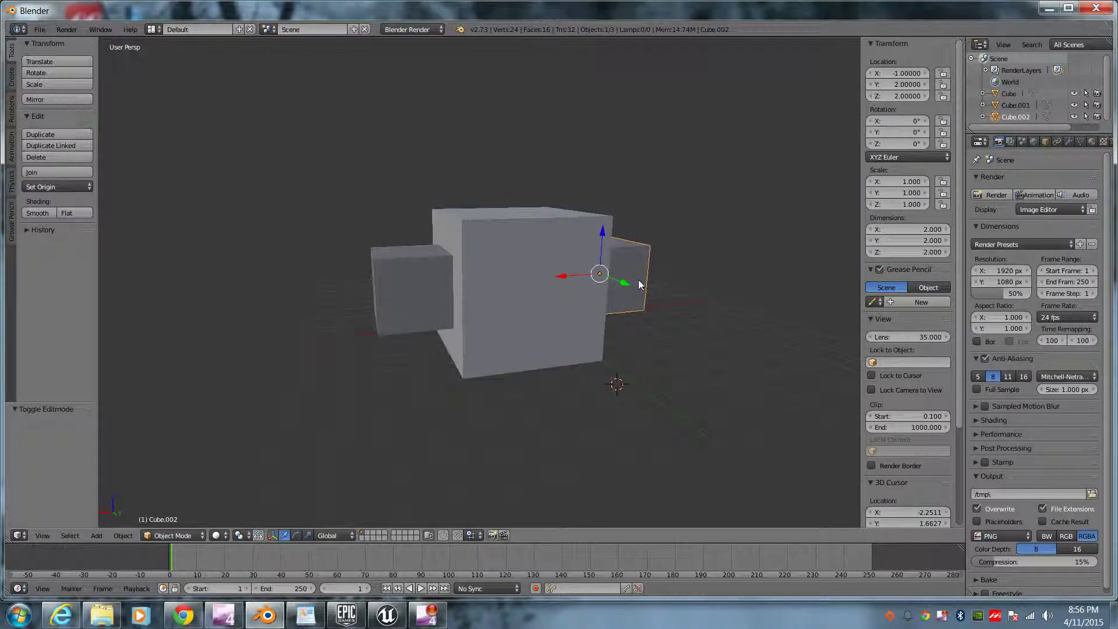
pyautogui.rightClick(505, 298)
pyautogui.rightClick(440, 299)
pyautogui.rightClick(634, 282)
pyautogui.rightClick(561, 283)
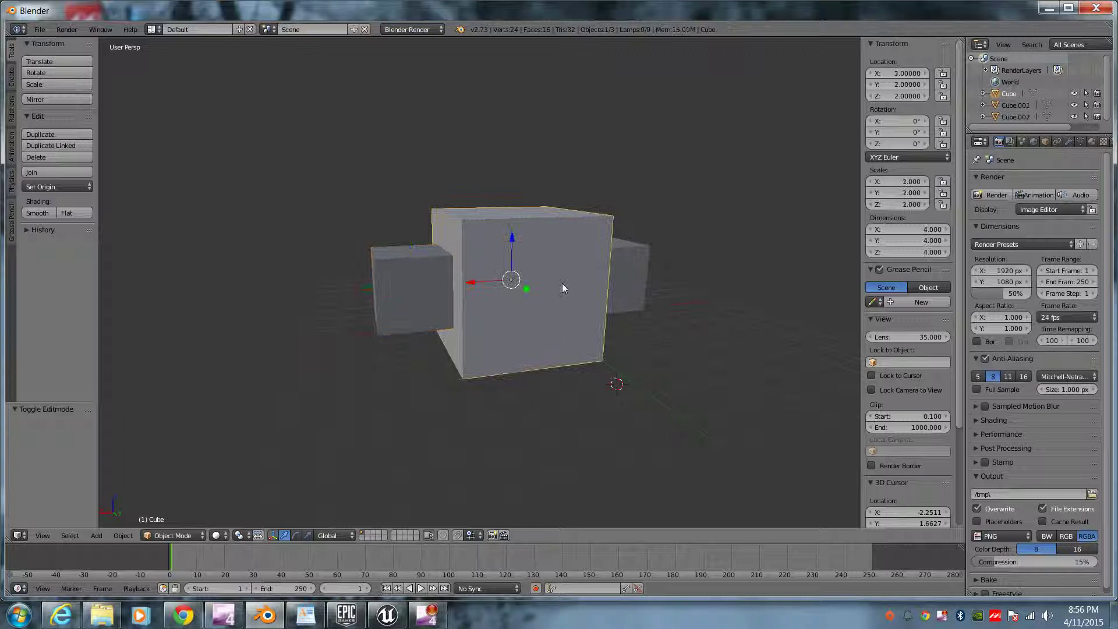
pyautogui.rightClick(418, 299)
pyautogui.moveTo(680, 359); pyautogui.dragTo(677, 385, button='middle')
pyautogui.moveTo(576, 379); pyautogui.dragTo(543, 335, button='middle')
pyautogui.moveTo(361, 289); pyautogui.dragTo(369, 298, button='middle')
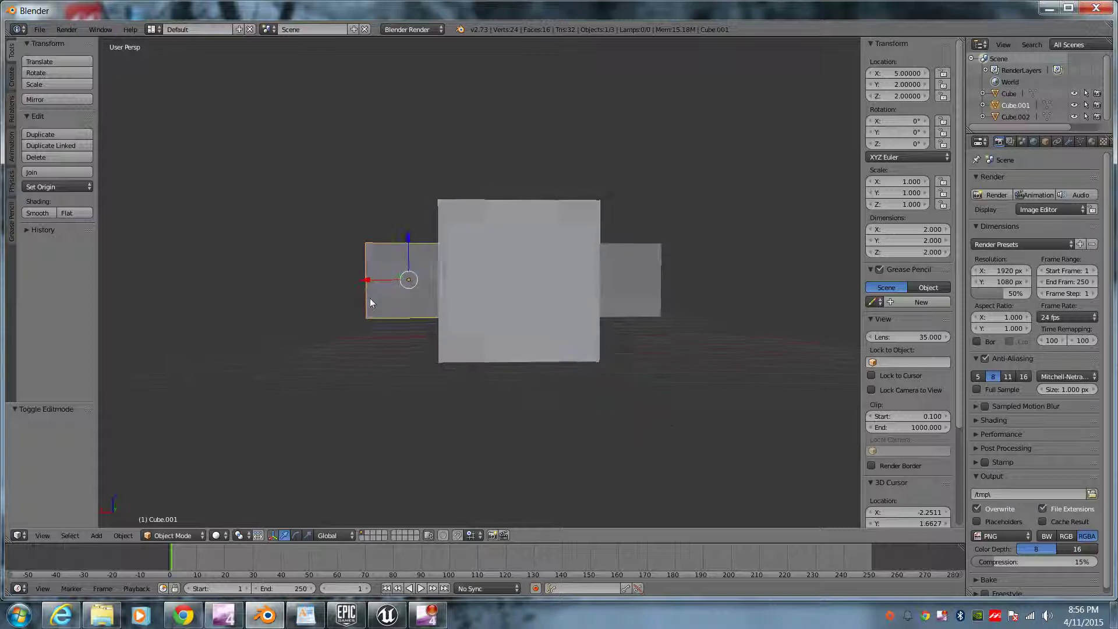
# Step: Start an FBX (.fbx) export from File > Export, targeting TestCubeTrio.fbx
pyautogui.click(39, 30)
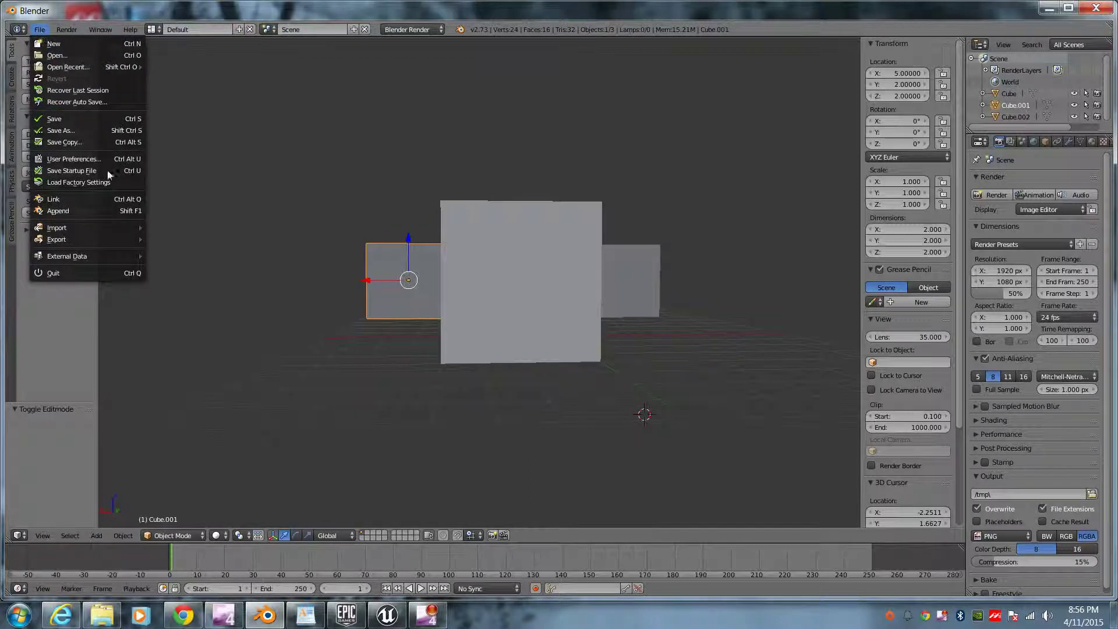
pyautogui.moveTo(89, 240)
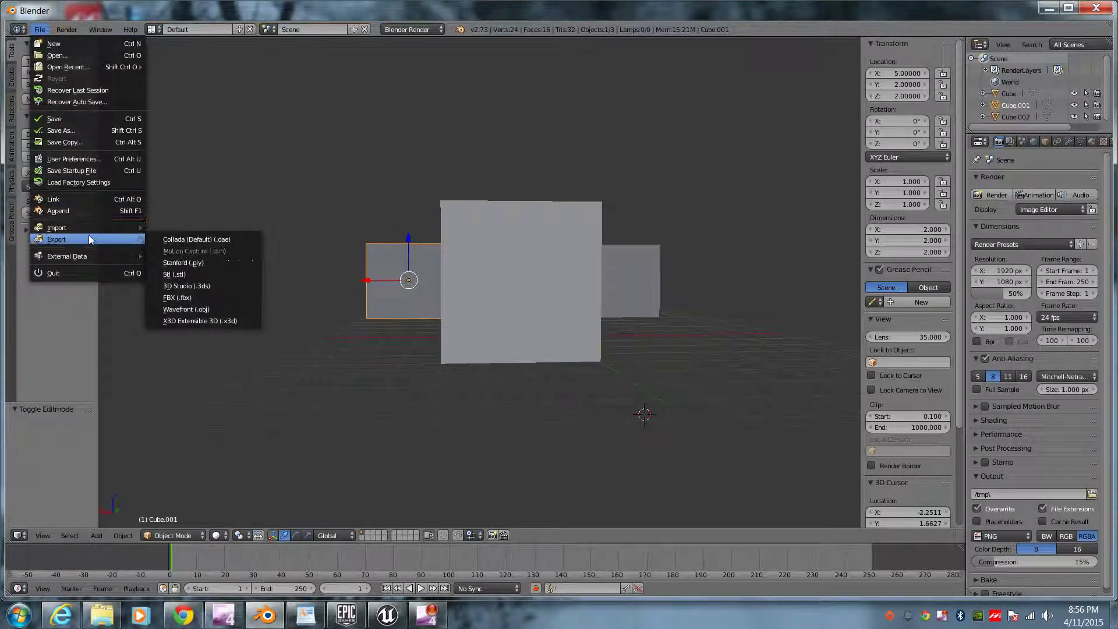
pyautogui.click(225, 297)
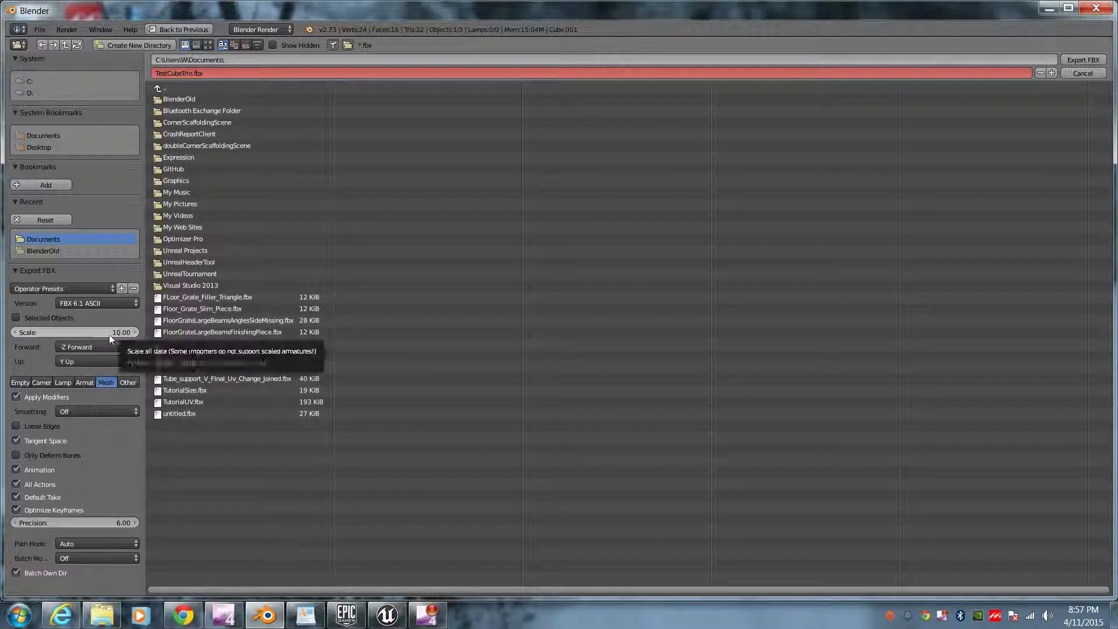
# Step: Keep FBX 7.4 binary, include Empty, Camera, Lamp and Armature types, and set Scale to 1.00
pyautogui.click(110, 302)
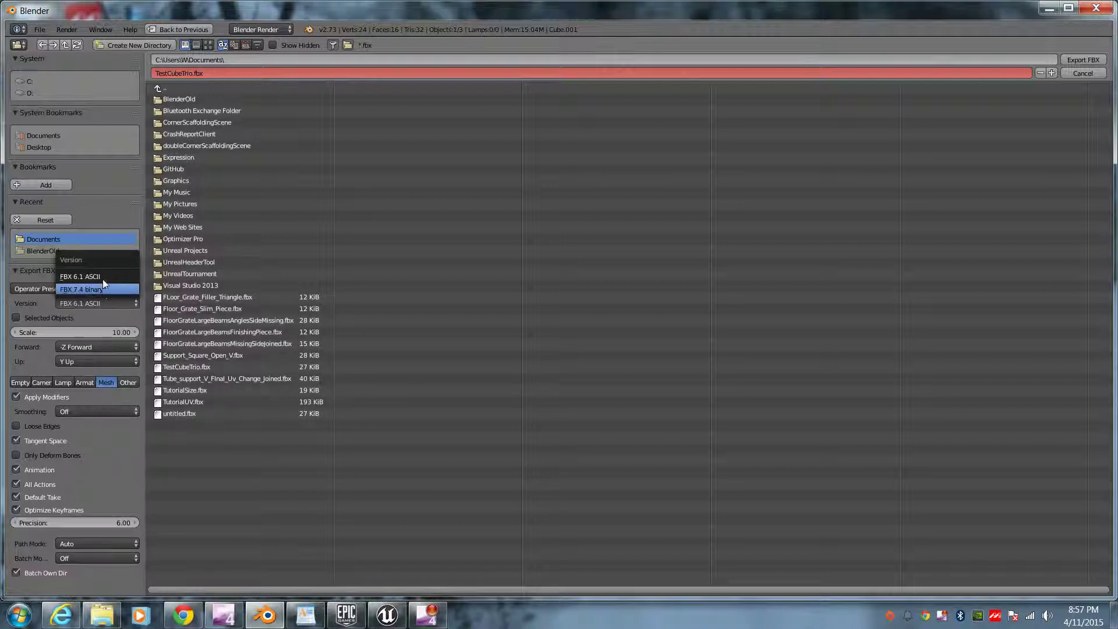
pyautogui.click(102, 289)
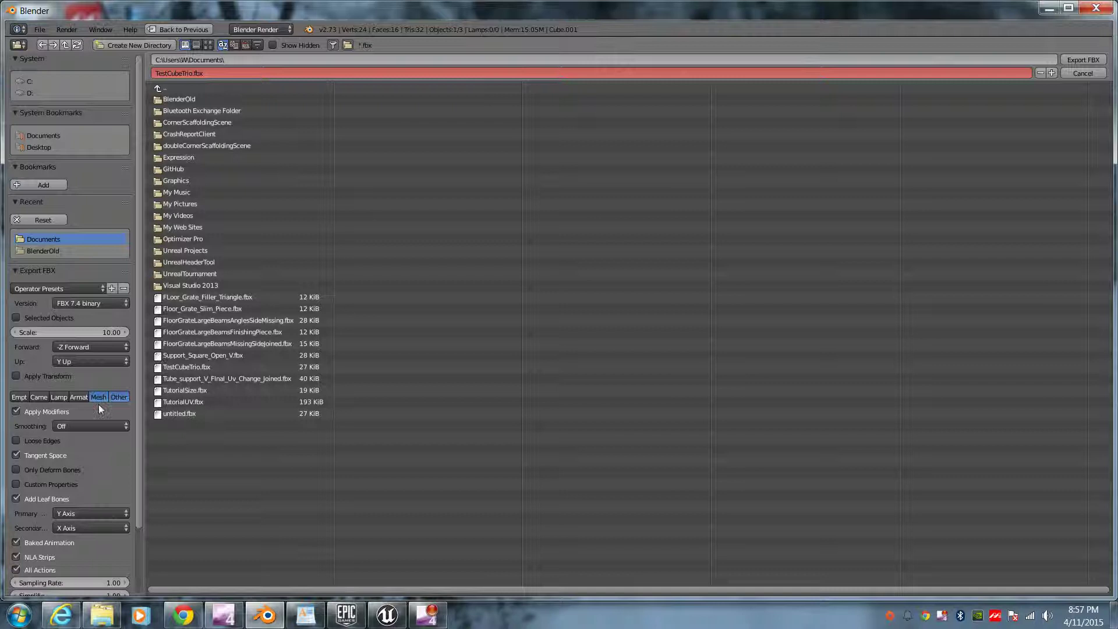
pyautogui.moveTo(80, 397); pyautogui.dragTo(37, 395)
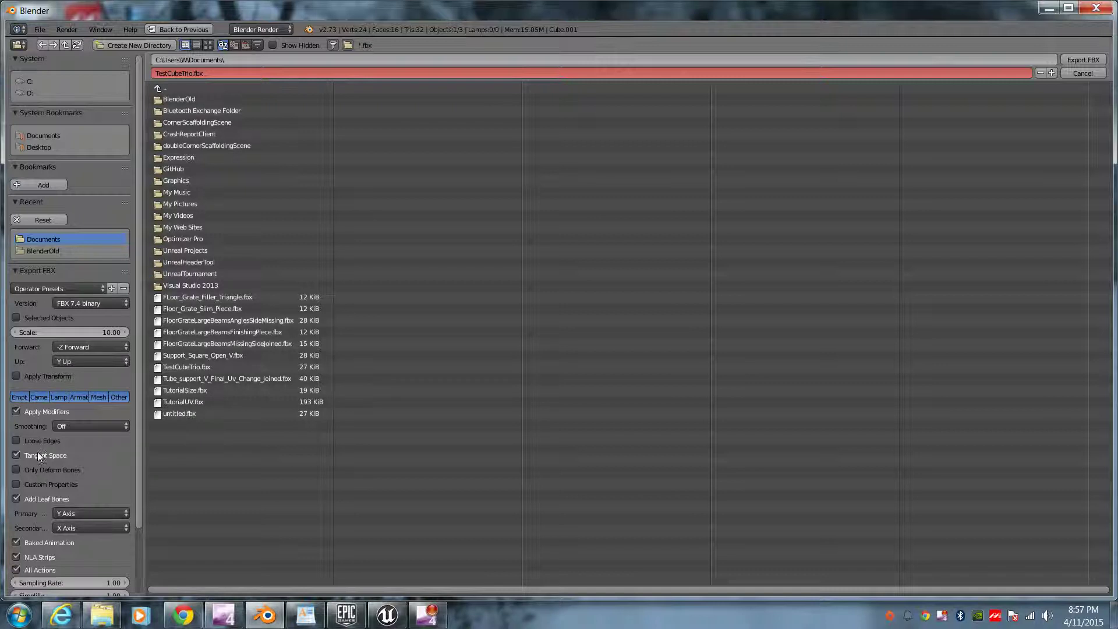
pyautogui.scroll(-3, 76, 456)
pyautogui.scroll(3, 76, 455)
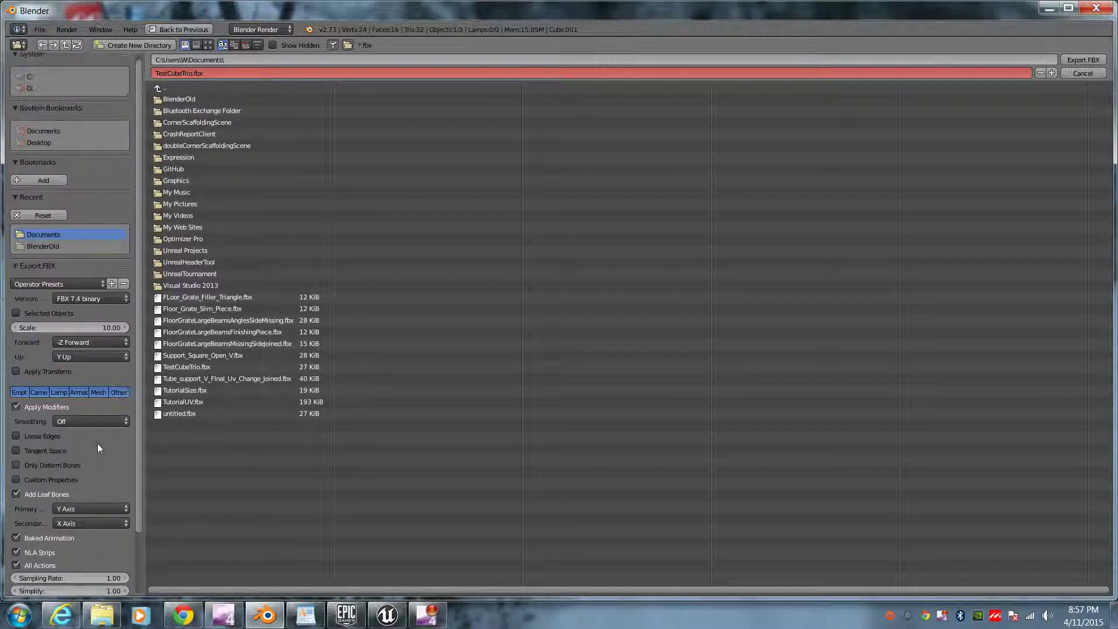
pyautogui.click(103, 331)
pyautogui.write('1')
pyautogui.press('Return')
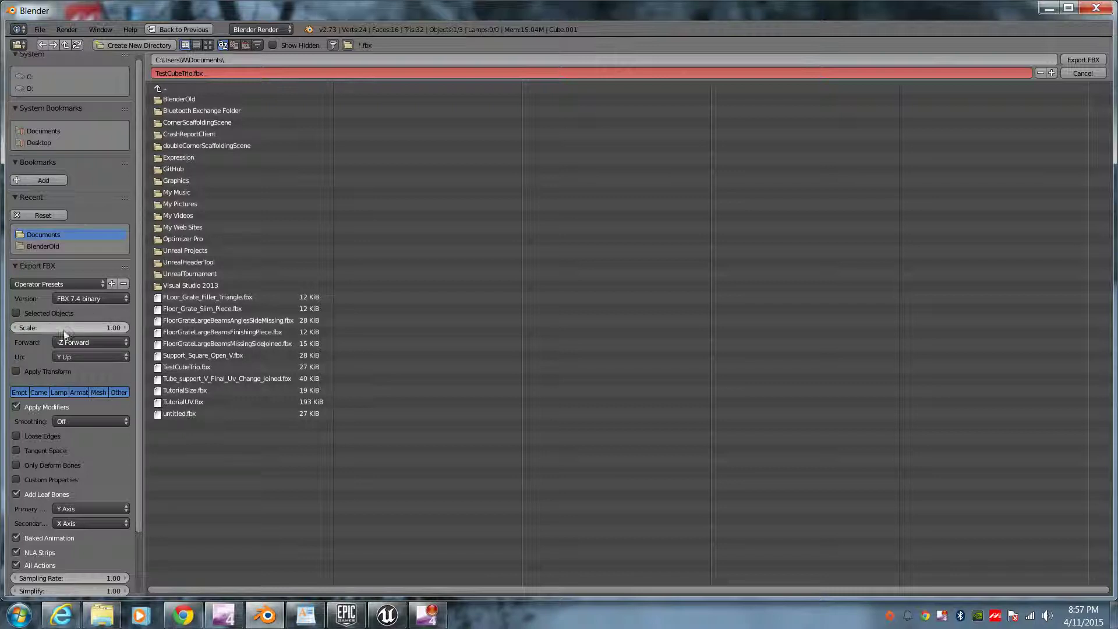
pyautogui.scroll(-3, 71, 366)
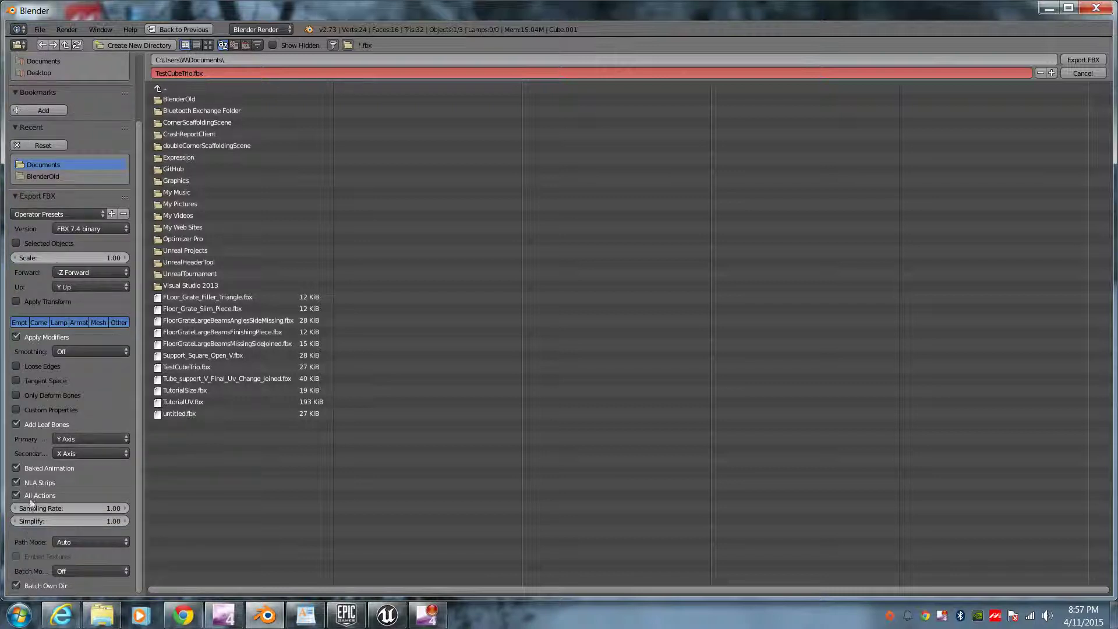
pyautogui.scroll(2, 85, 508)
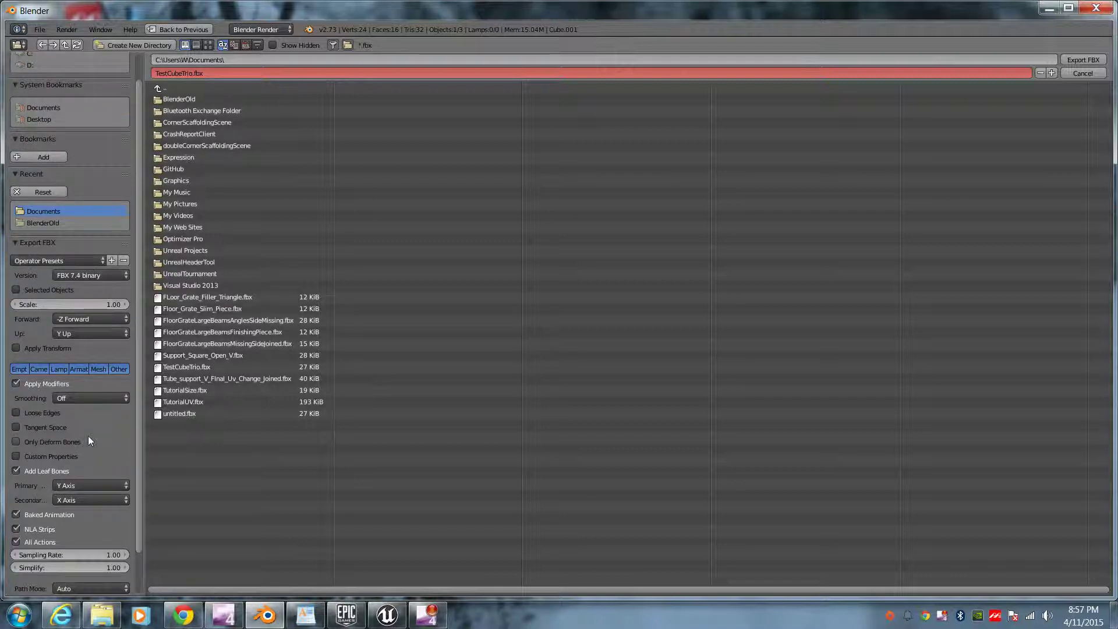
pyautogui.scroll(2, 89, 435)
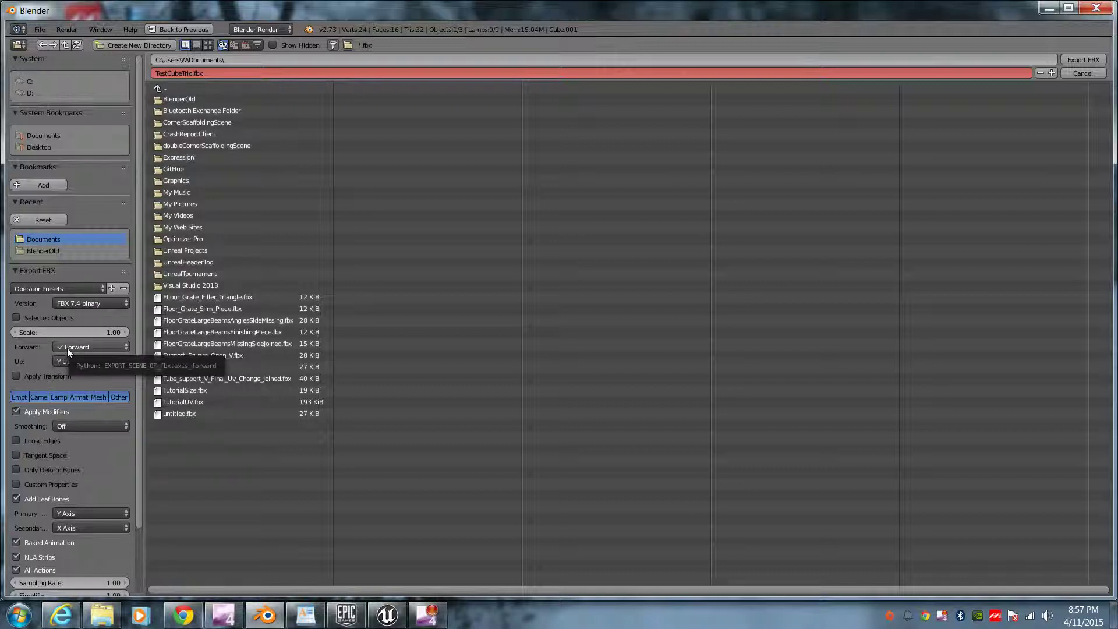
# Step: Choose FBX 6.1 ASCII, enable Tangent Space, and export Mesh objects only
pyautogui.click(77, 305)
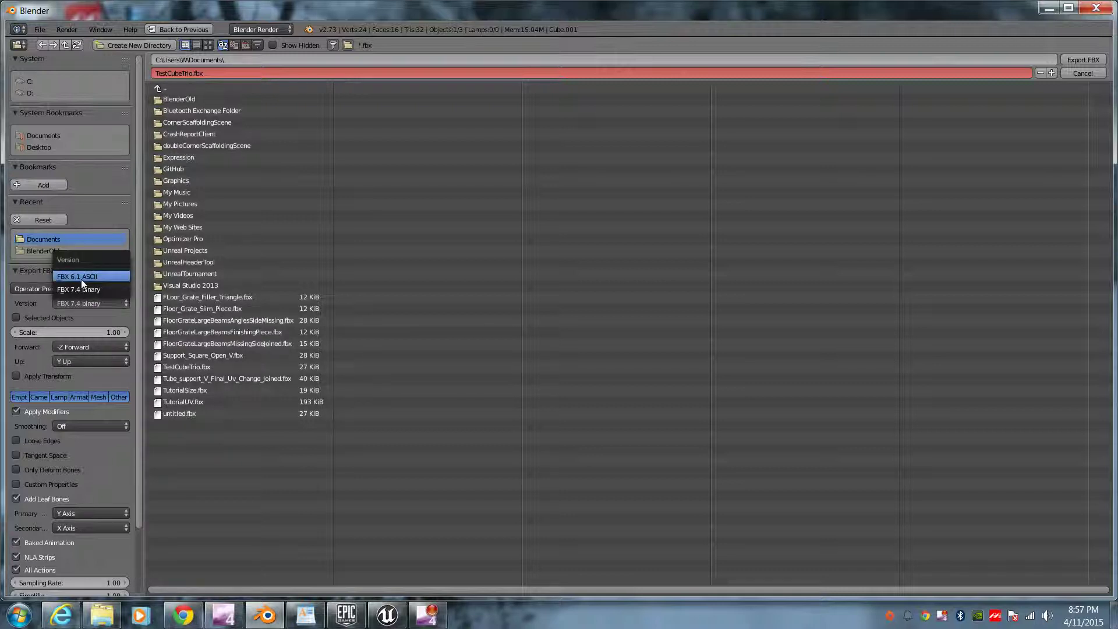
pyautogui.click(81, 278)
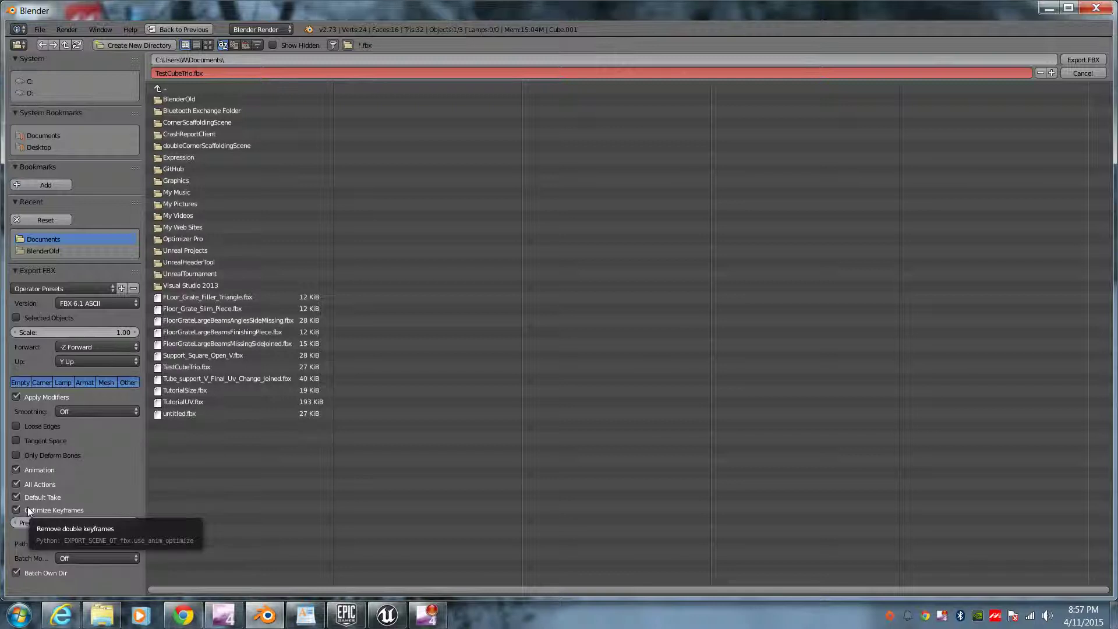
pyautogui.click(36, 441)
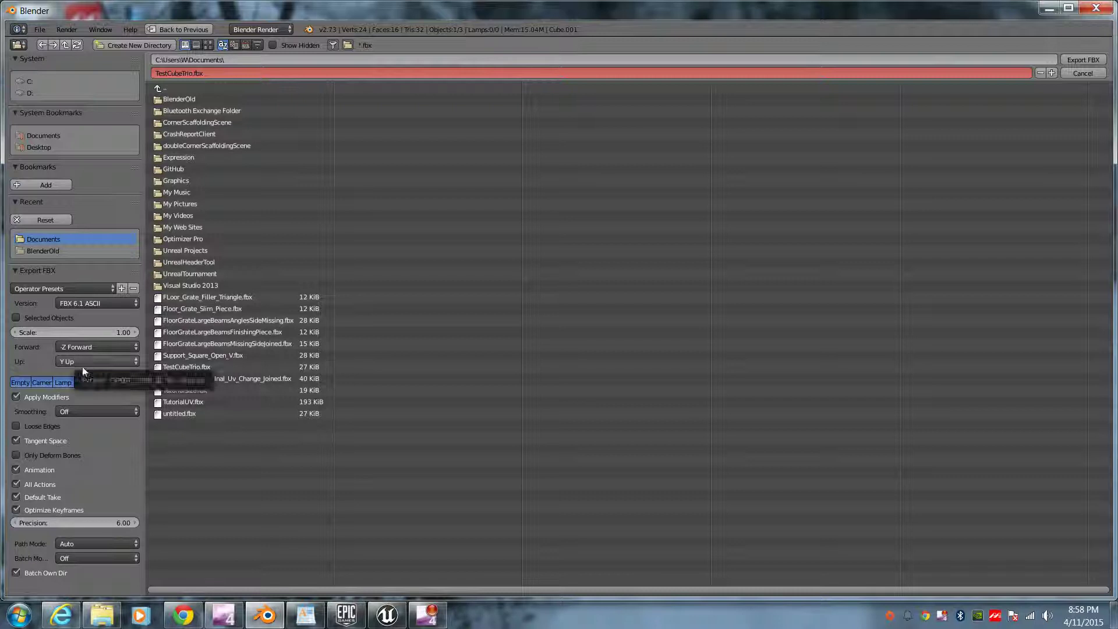
pyautogui.click(101, 381)
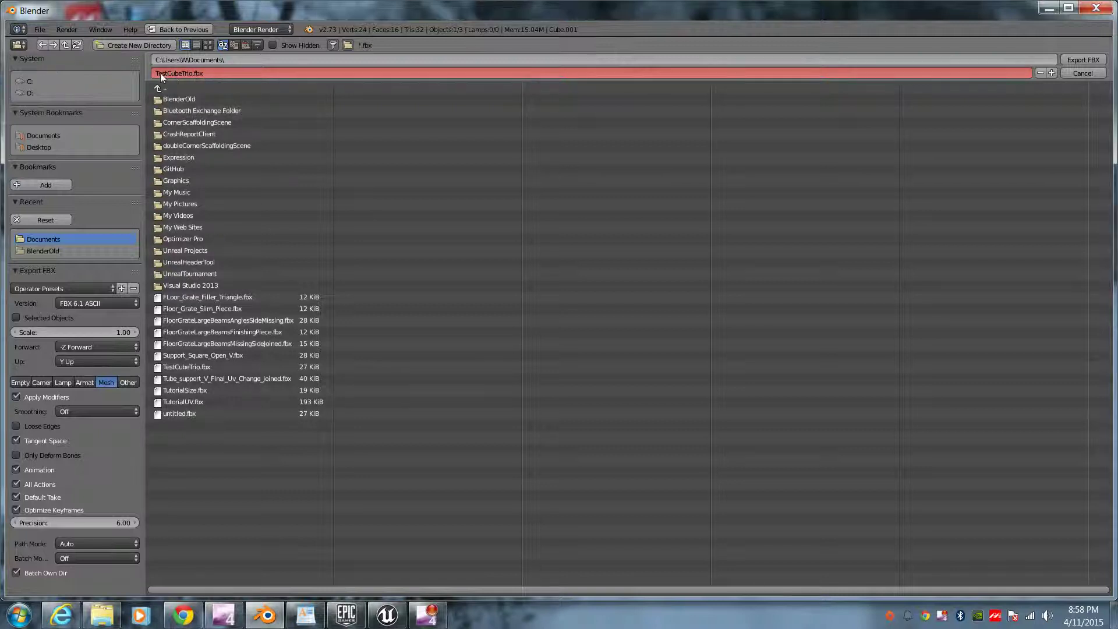
# Step: Export TestCubeTrio.fbx, then switch to Unreal Editor and close the TestCubeTrio mesh editor
pyautogui.click(1088, 62)
pyautogui.click(1046, 8)
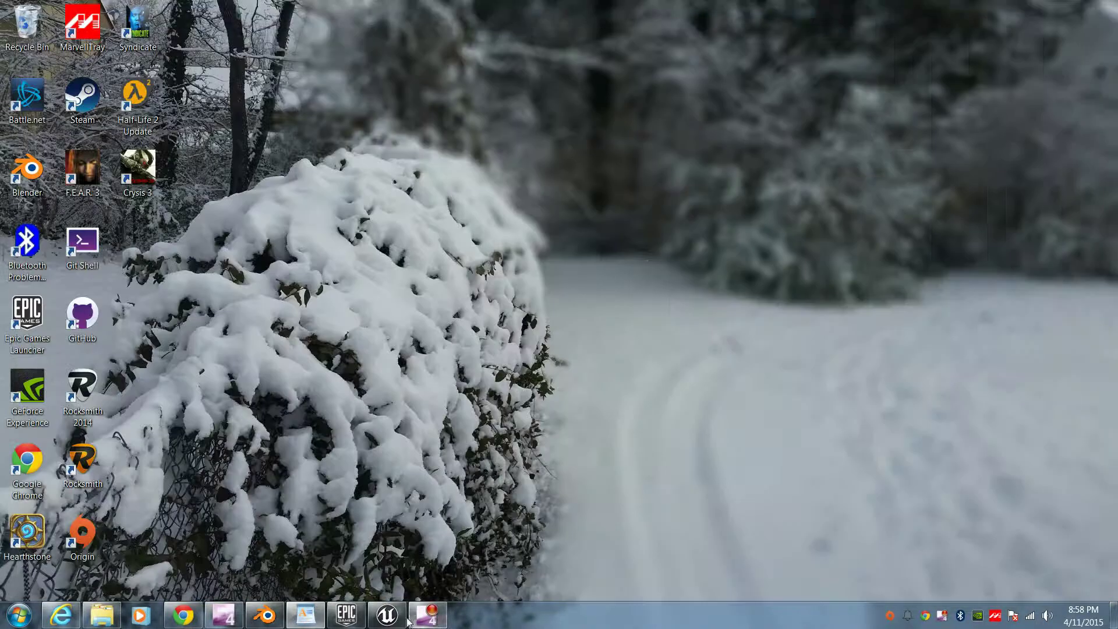
pyautogui.click(386, 614)
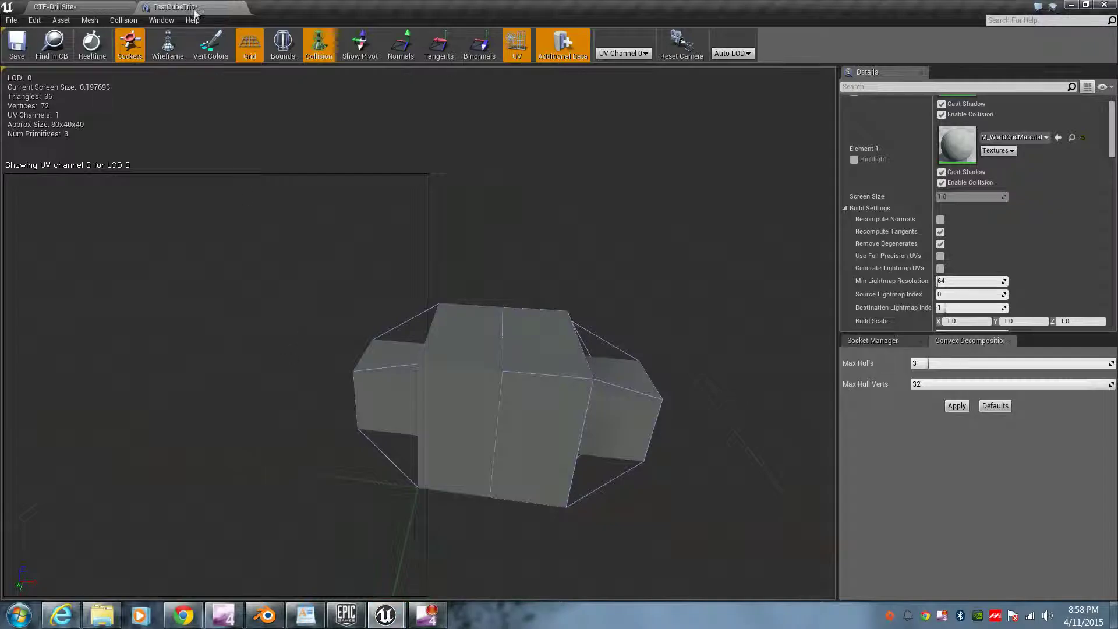
pyautogui.click(241, 8)
# Step: Reimport TestCubeTrio from its source FBX, dismissing the tangent warning and cancelling the import dialog
pyautogui.rightClick(341, 469)
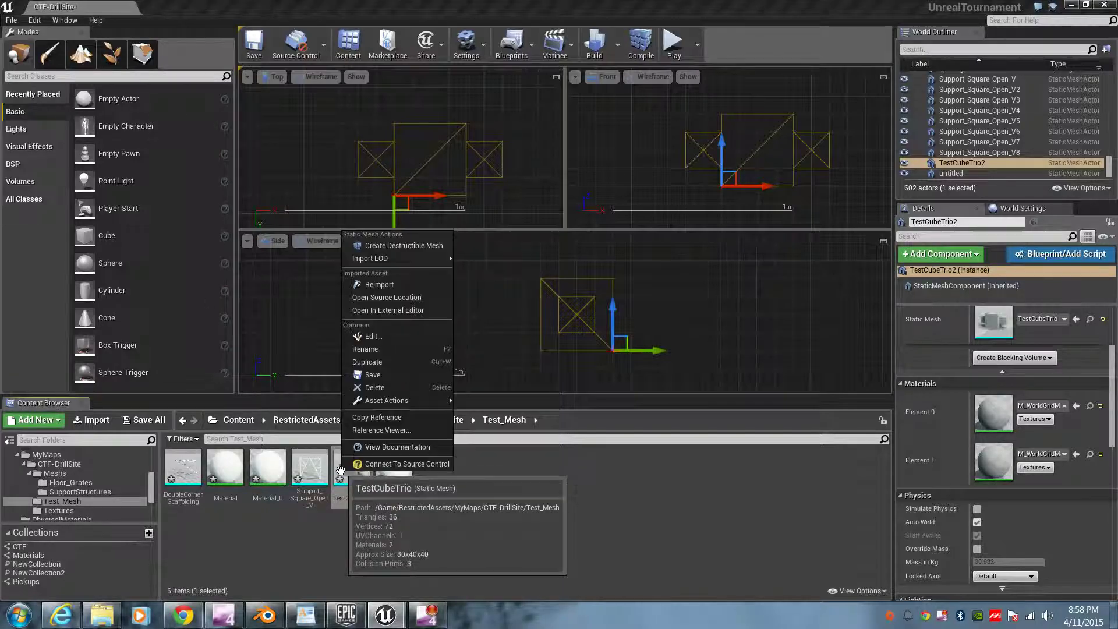
pyautogui.click(402, 283)
pyautogui.click(677, 319)
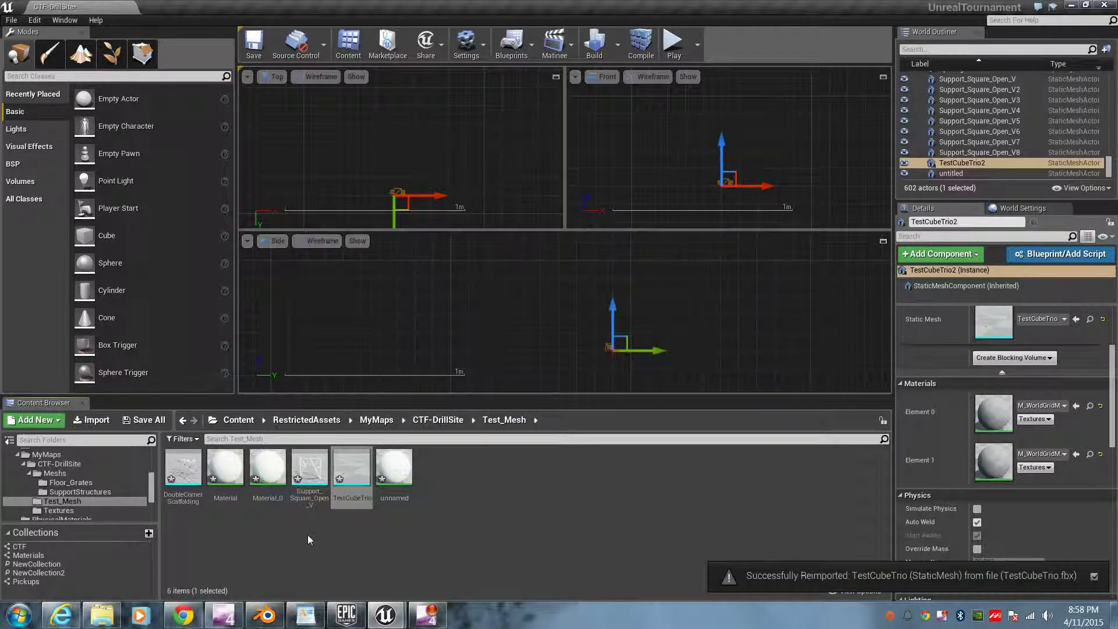
pyautogui.click(92, 420)
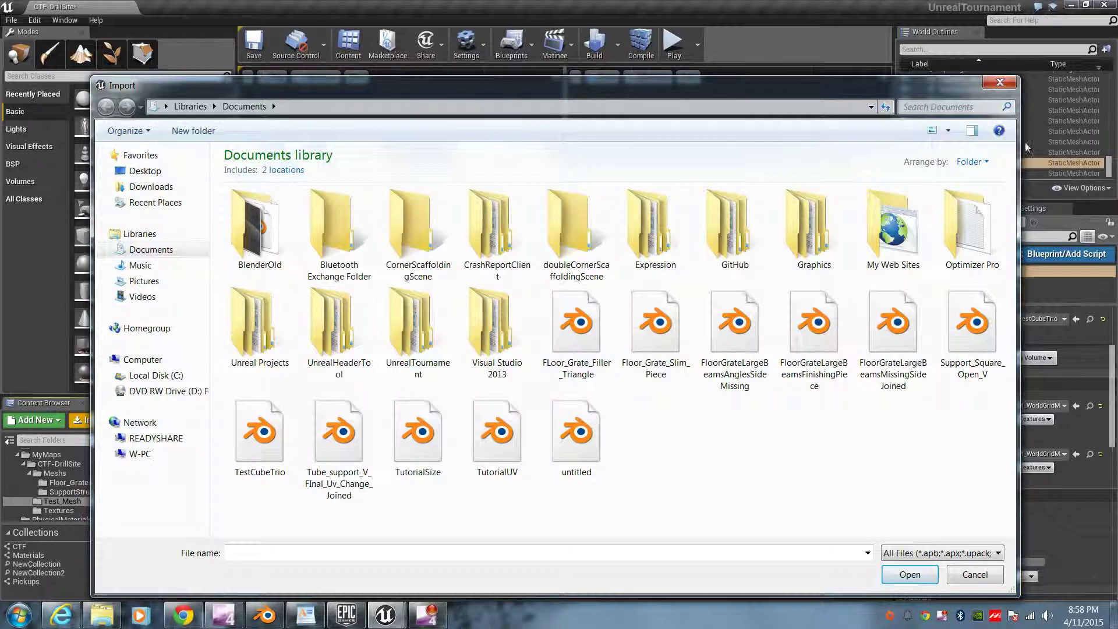
pyautogui.click(1000, 83)
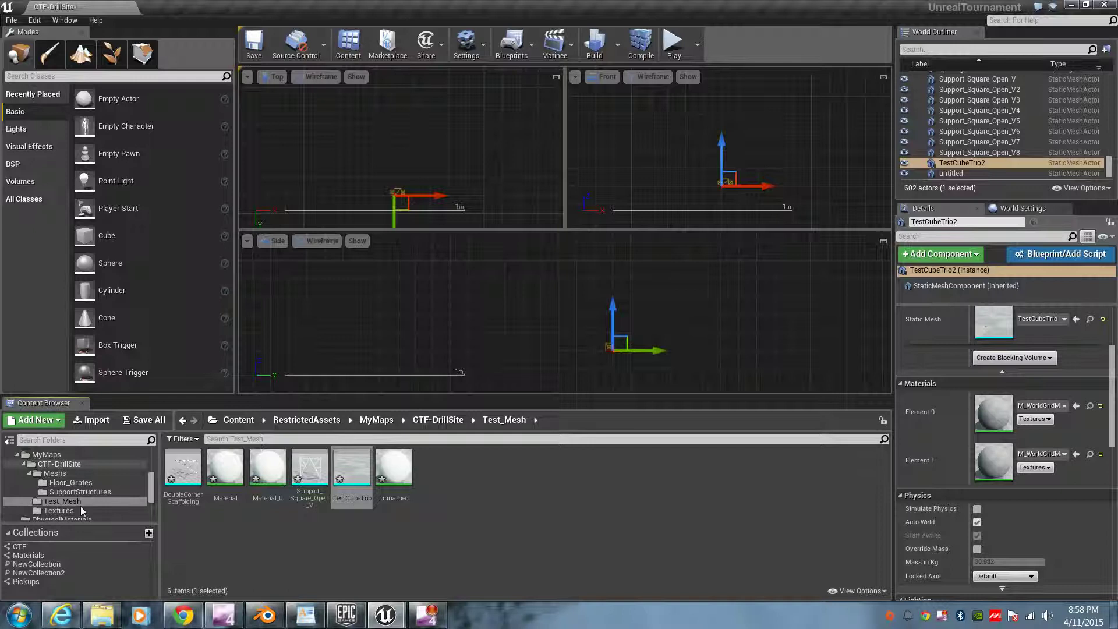
pyautogui.click(298, 531)
pyautogui.scroll(3, 108, 493)
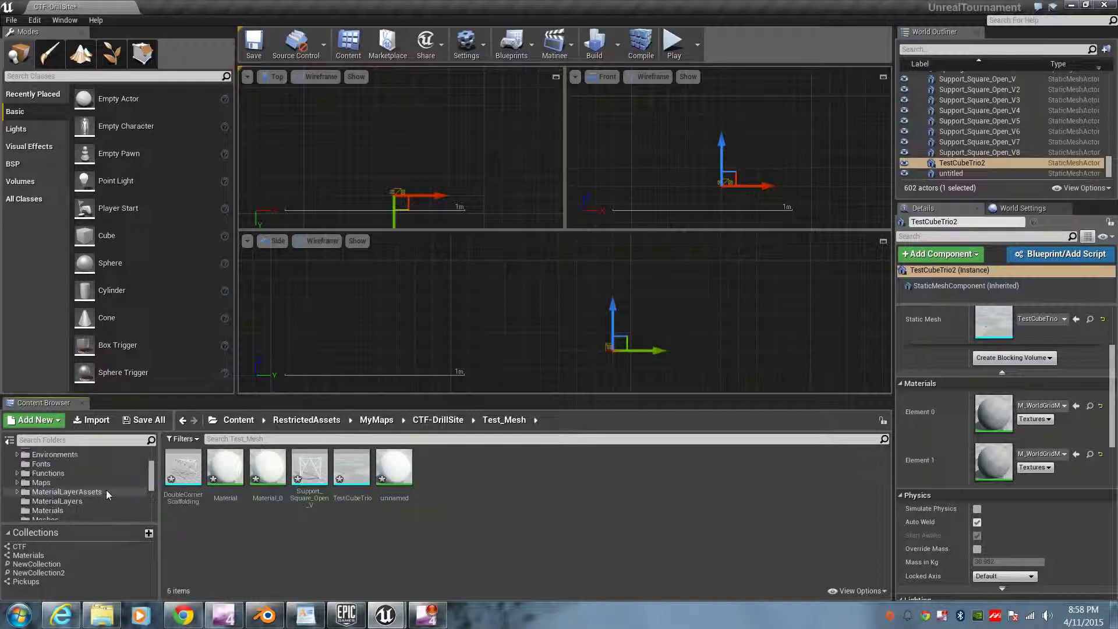
pyautogui.scroll(3, 107, 494)
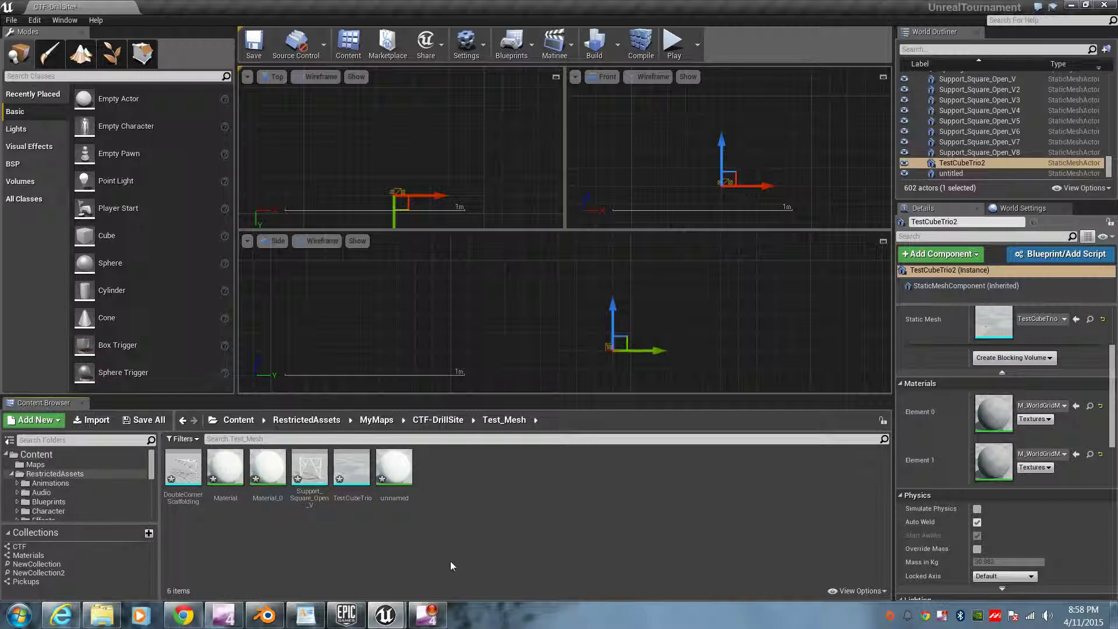
# Step: Open the Test_Mesh folder inside CTF-DrillSite in the Content Browser
pyautogui.scroll(-5, 79, 501)
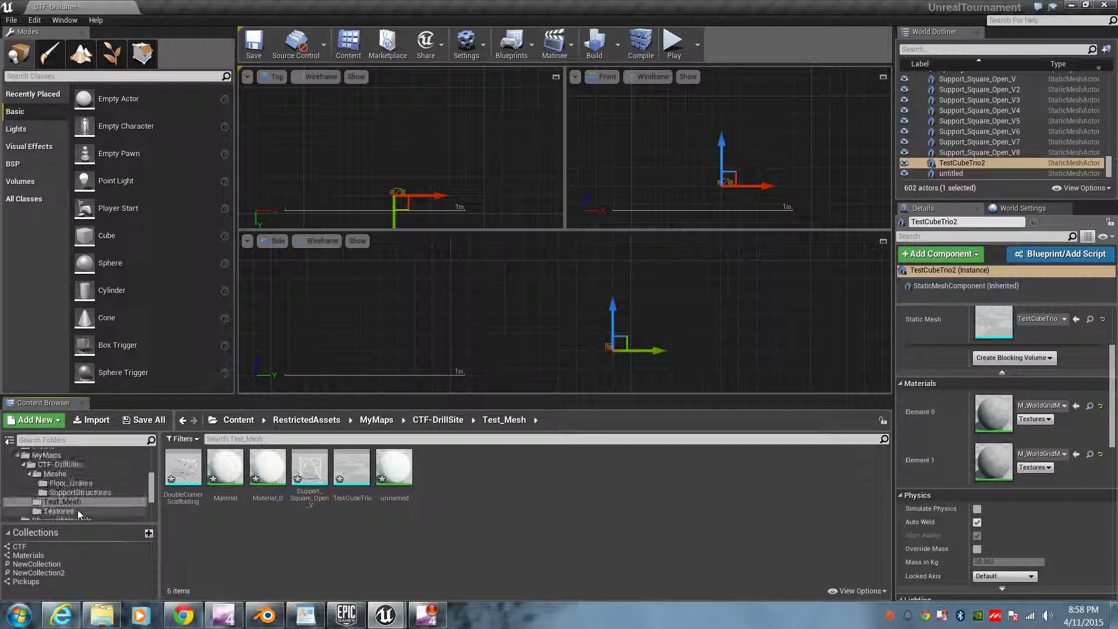
pyautogui.scroll(-2, 79, 514)
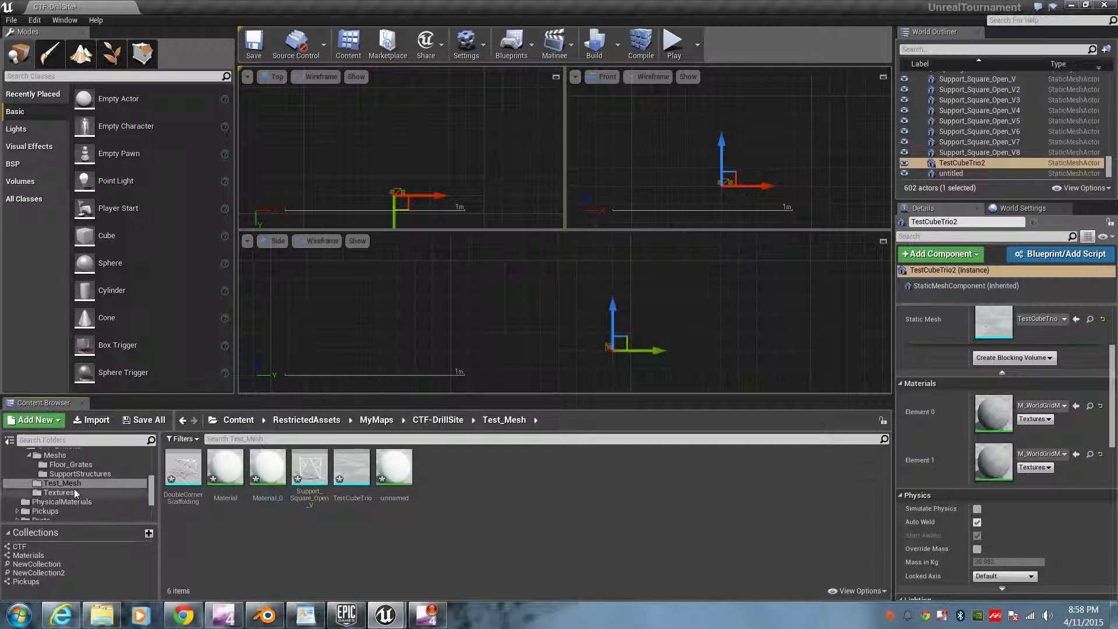
pyautogui.scroll(2, 50, 468)
pyautogui.click(58, 464)
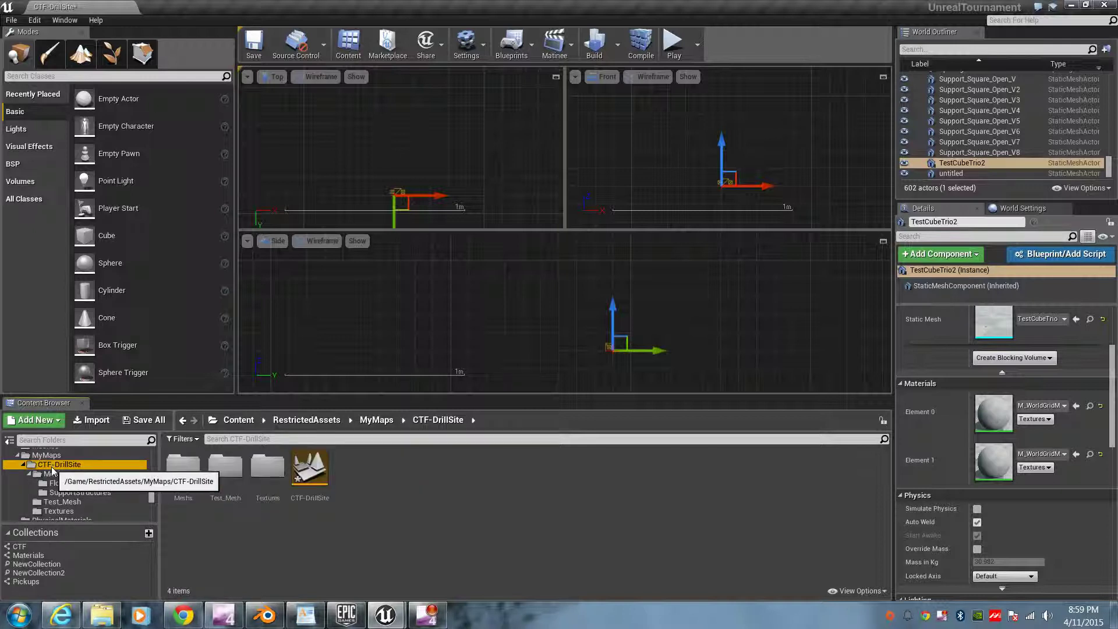
pyautogui.click(268, 471)
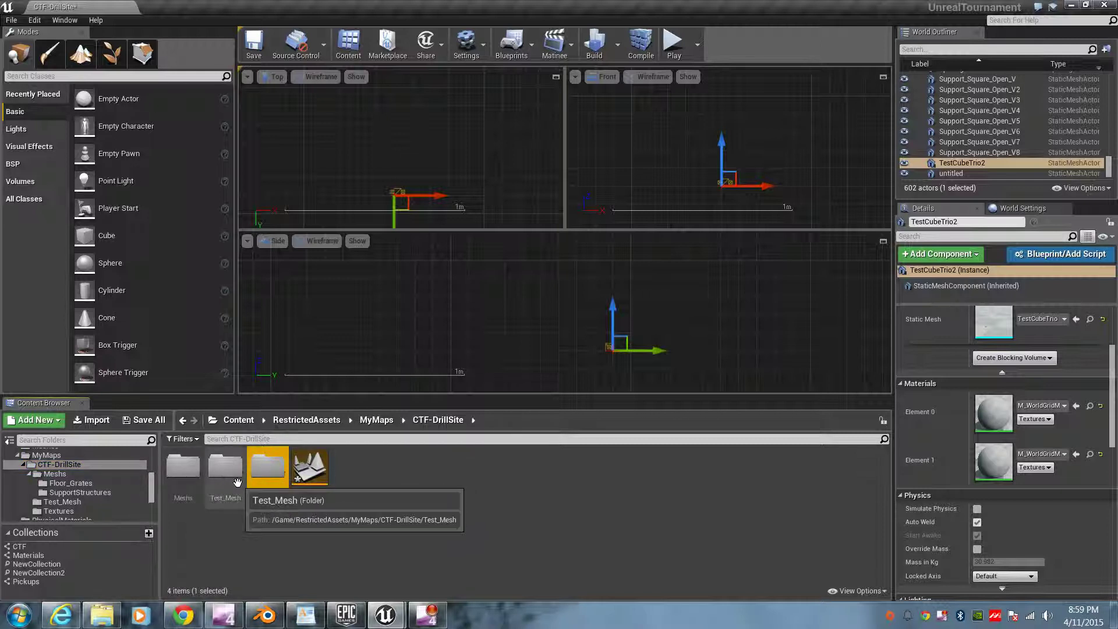
pyautogui.click(238, 489)
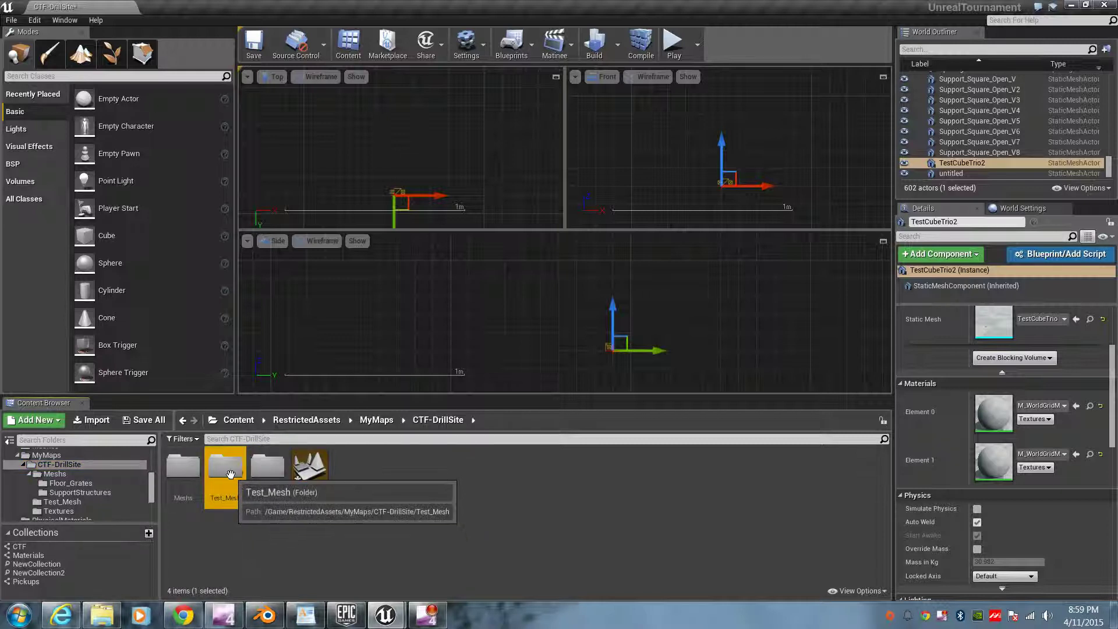
pyautogui.doubleClick(240, 504)
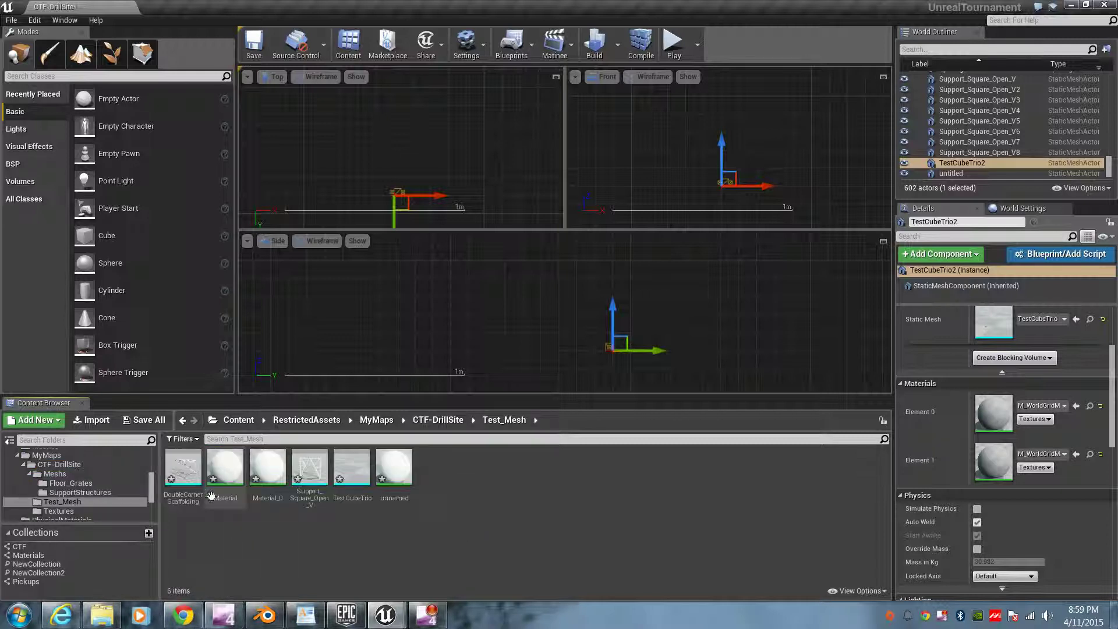
# Step: Inspect the Material, Material_0 and DoubleCornerScaffolding assets, then clear the selection
pyautogui.click(394, 466)
pyautogui.click(267, 466)
pyautogui.click(239, 472)
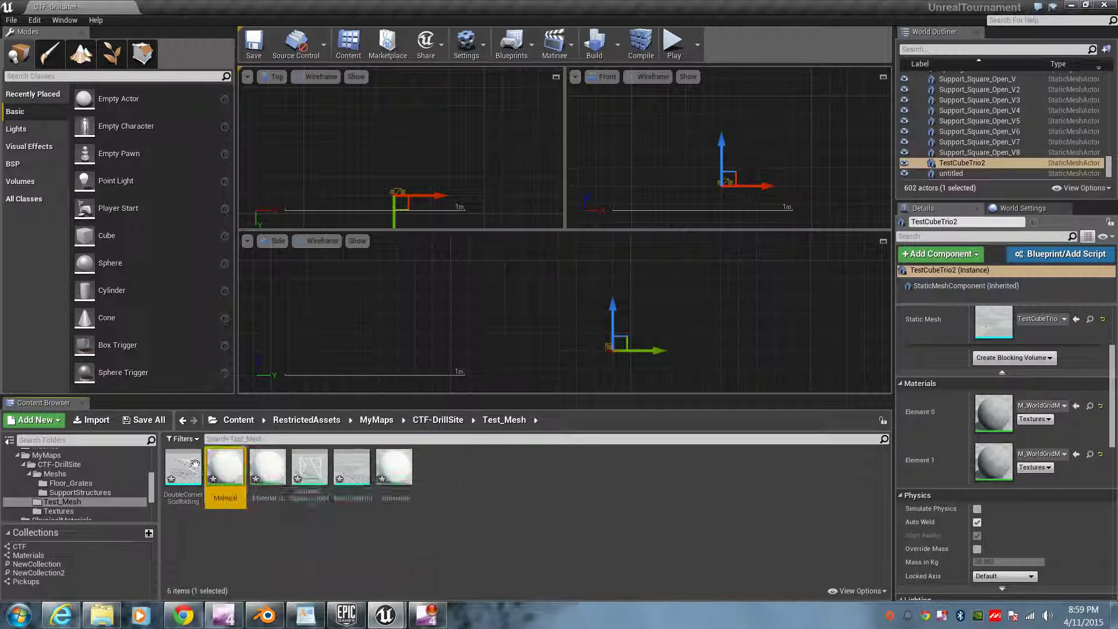
pyautogui.press('Left')
pyautogui.click(236, 473)
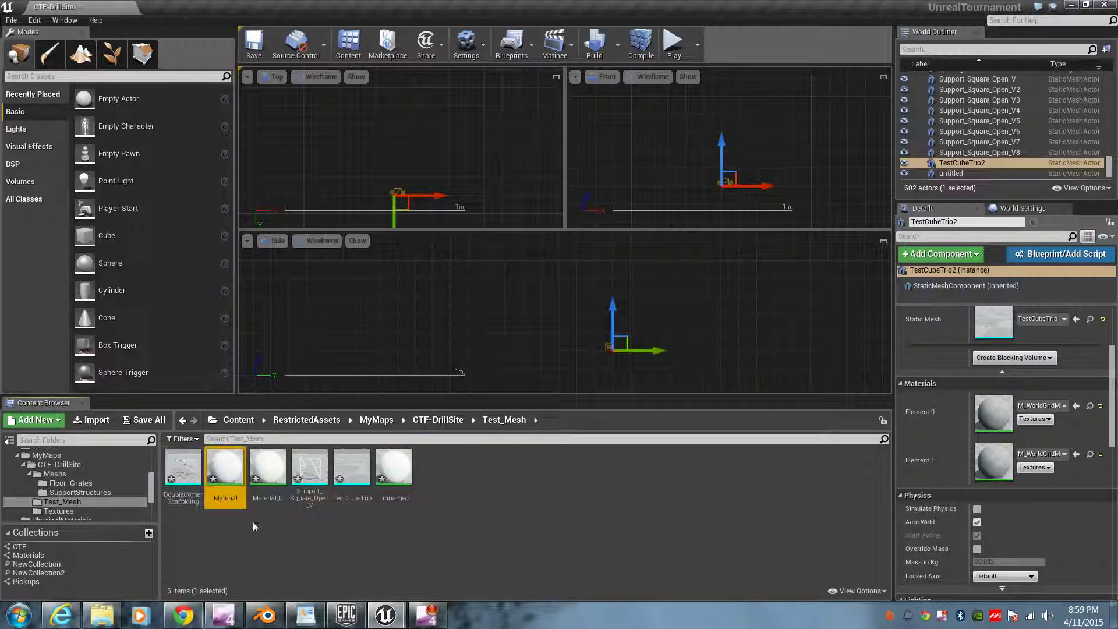
pyautogui.click(268, 466)
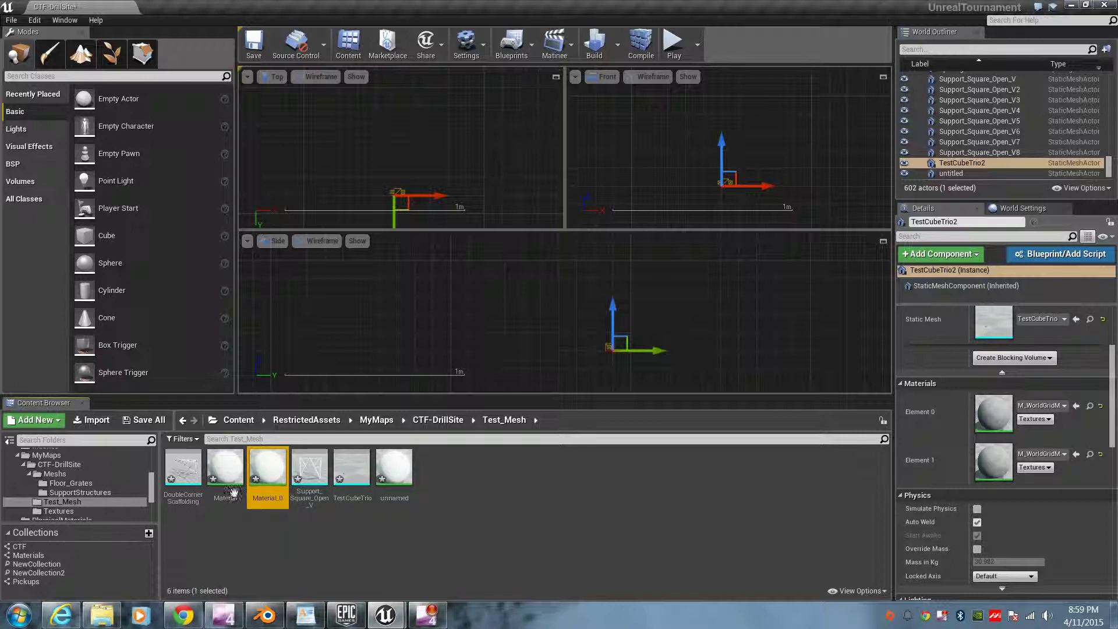
pyautogui.click(183, 466)
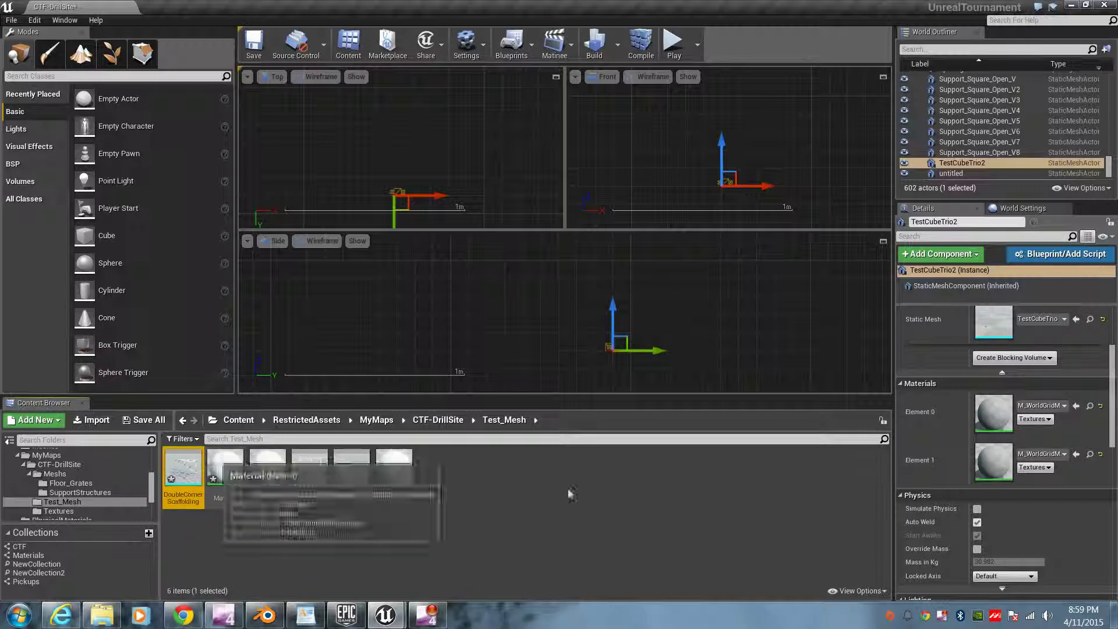
pyautogui.click(384, 535)
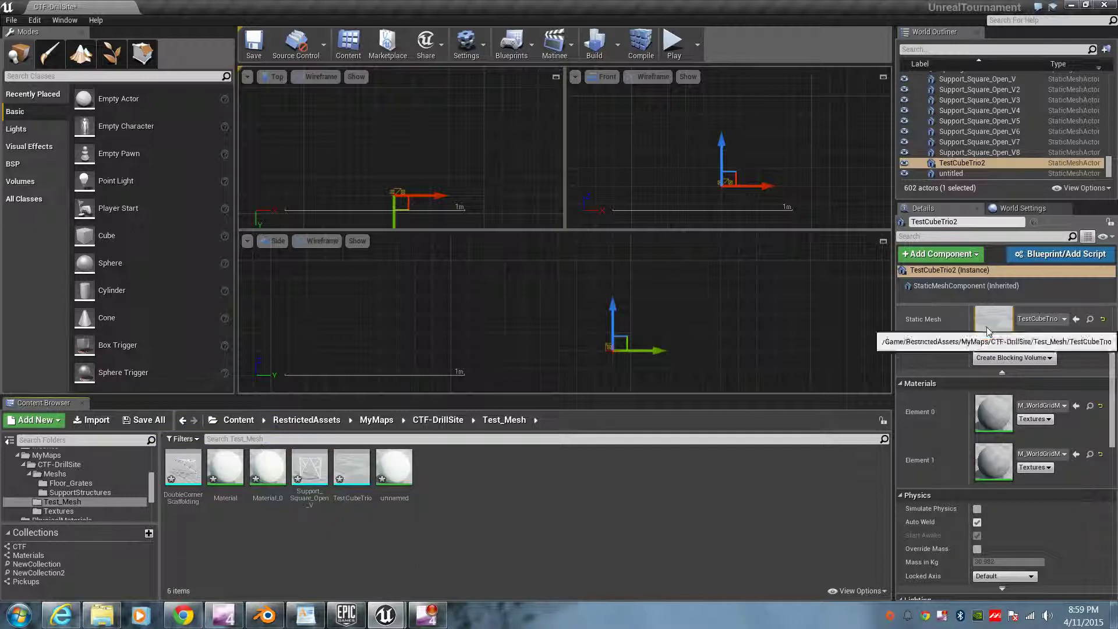
pyautogui.scroll(3, 995, 343)
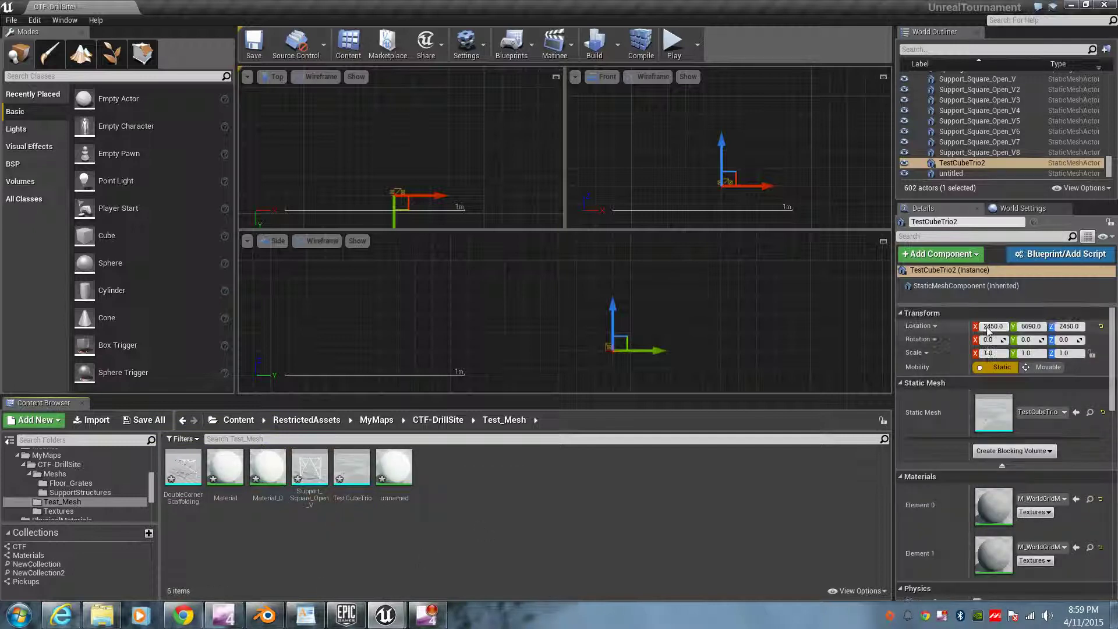
# Step: Review TestCubeTrio2's details and select the TestCubeTrio mesh asset in the Content Browser
pyautogui.click(309, 468)
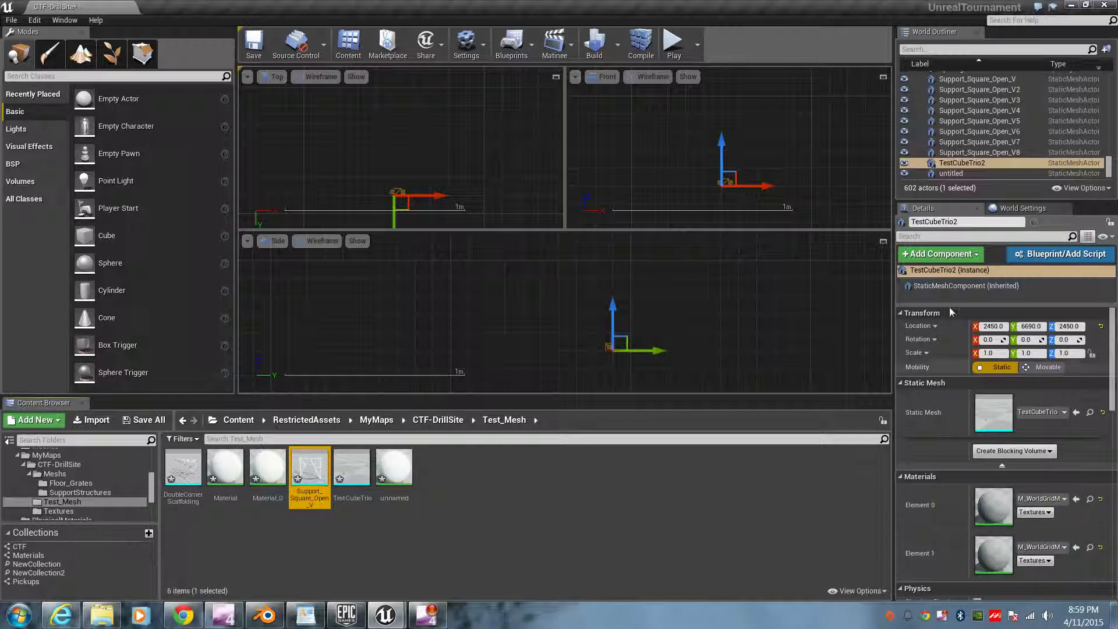
pyautogui.click(941, 271)
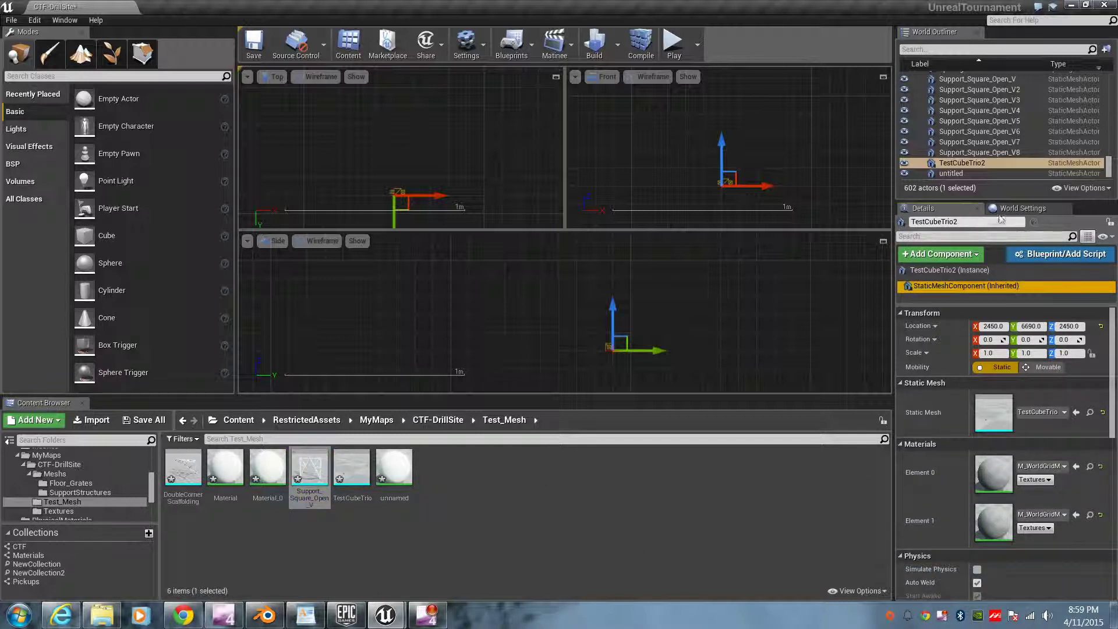
pyautogui.click(1026, 208)
pyautogui.click(963, 211)
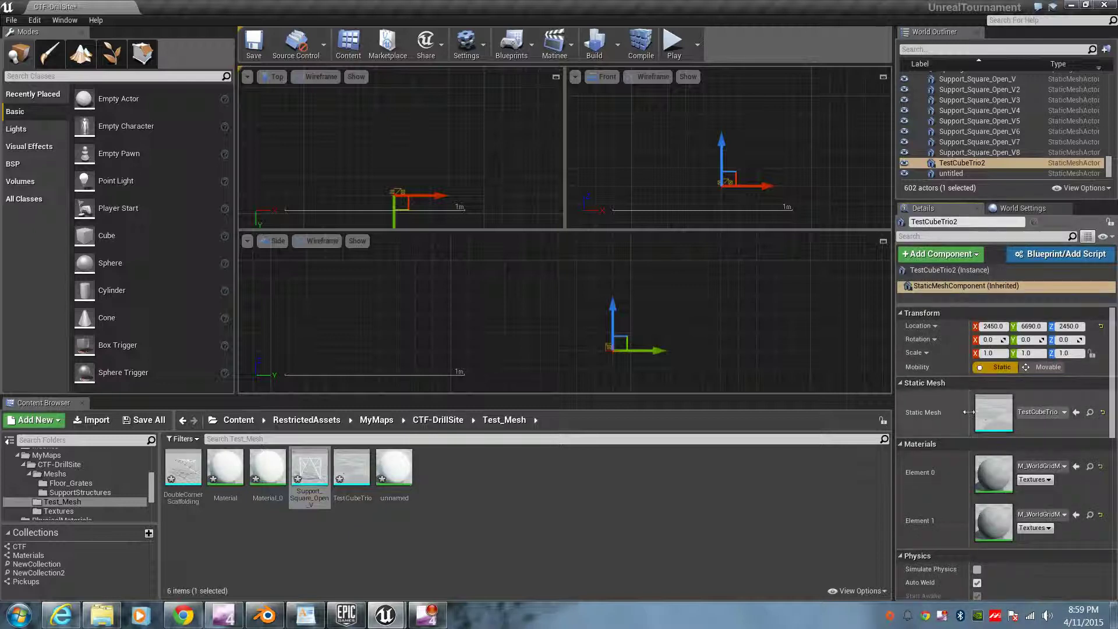
pyautogui.click(352, 469)
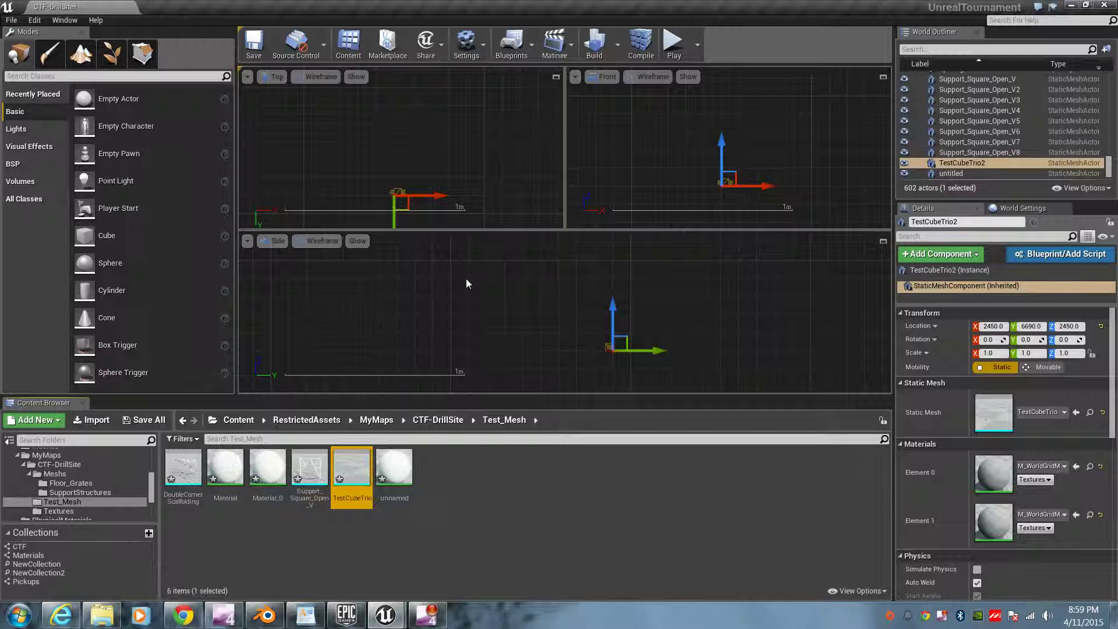
# Step: Undo the accidental SM_WedgeWall_1 selection, reselect TestCubeTrio2 and frame it in the orthographic views
pyautogui.click(398, 187)
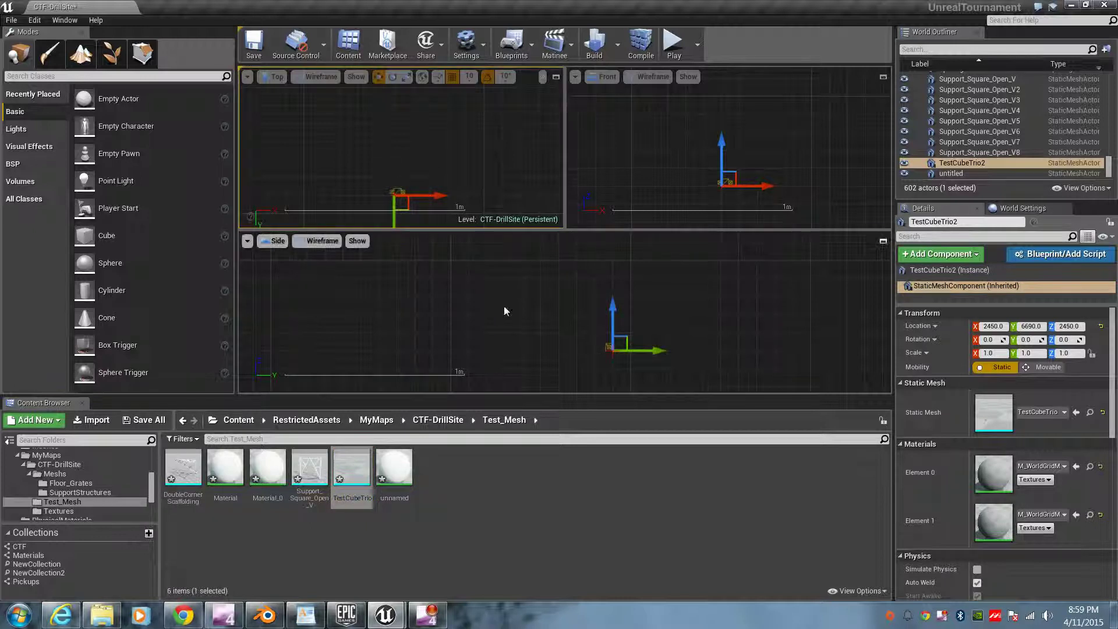
pyautogui.moveTo(564, 276); pyautogui.dragTo(509, 314, button='right')
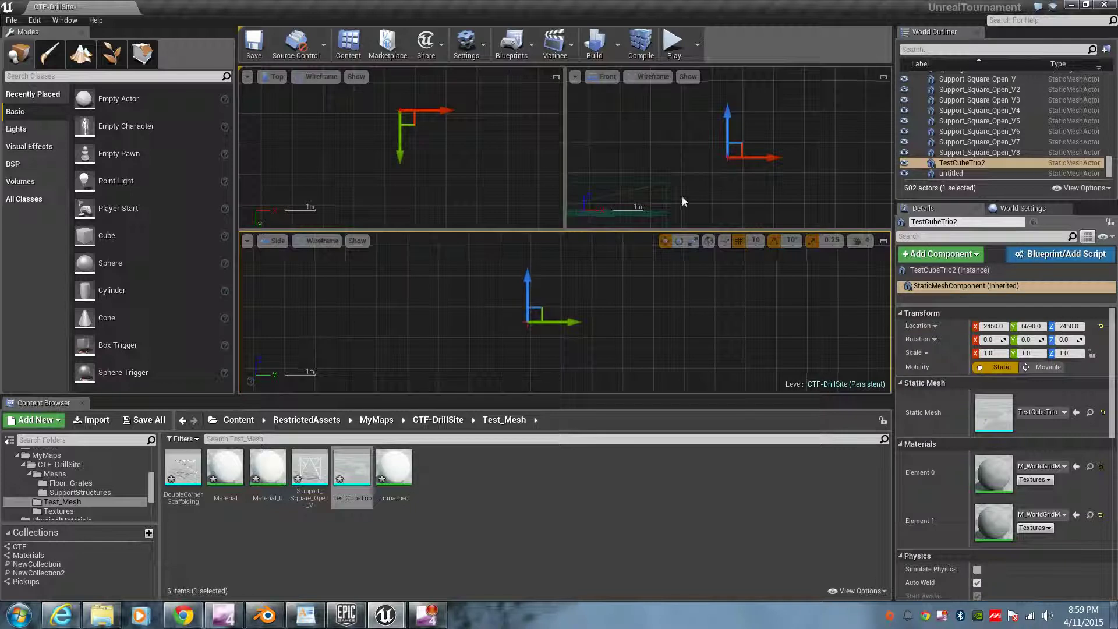
pyautogui.click(659, 202)
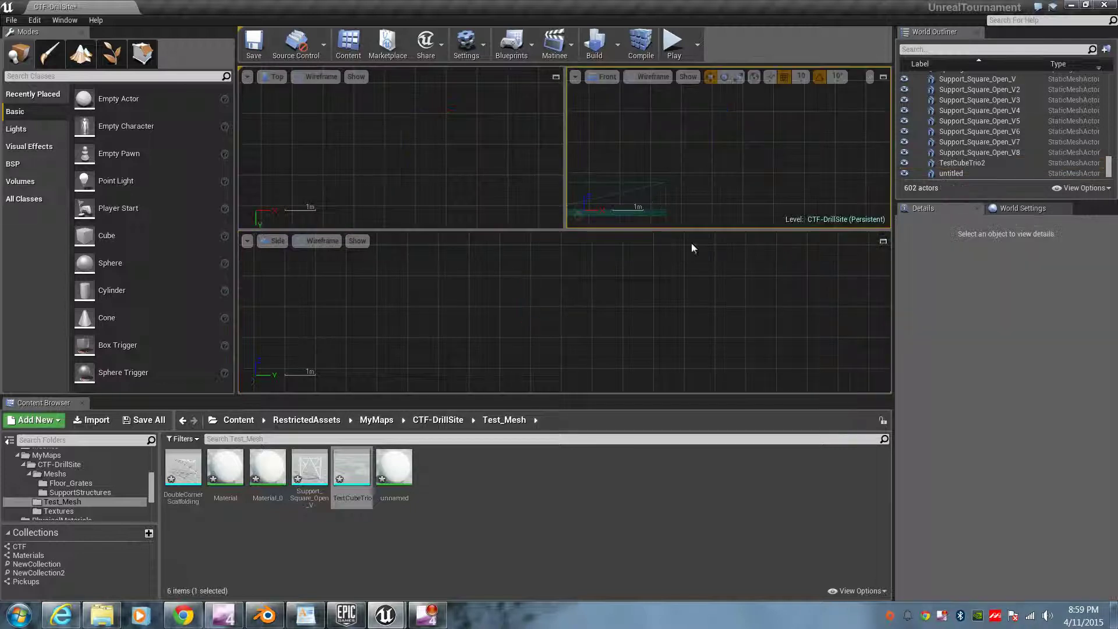
pyautogui.click(657, 212)
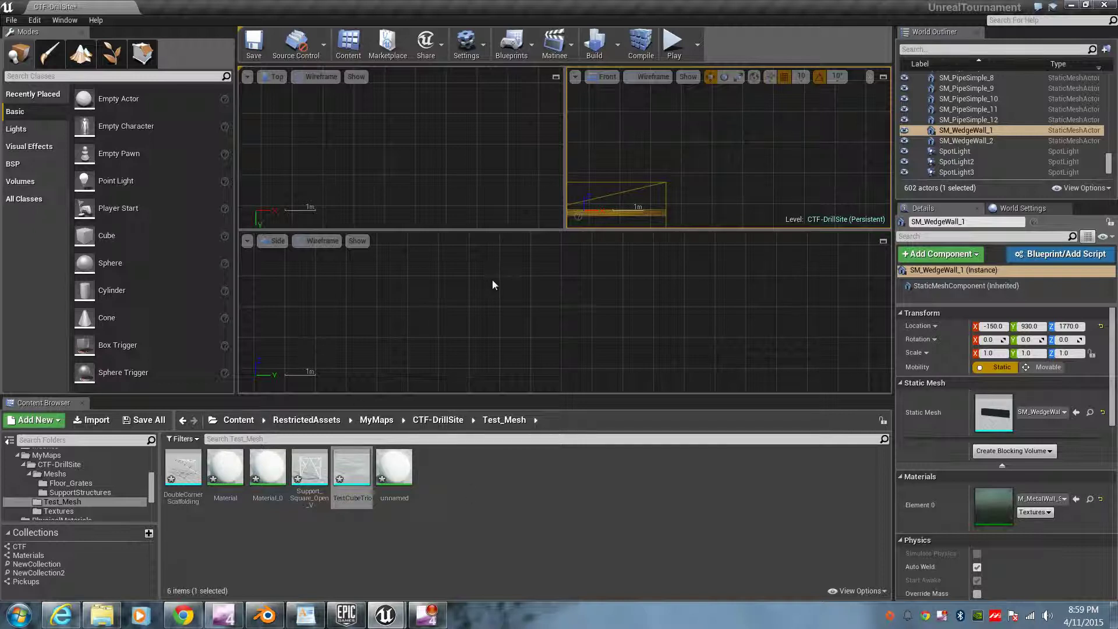
pyautogui.hotkey('ctrl', 'z')
pyautogui.click(729, 157)
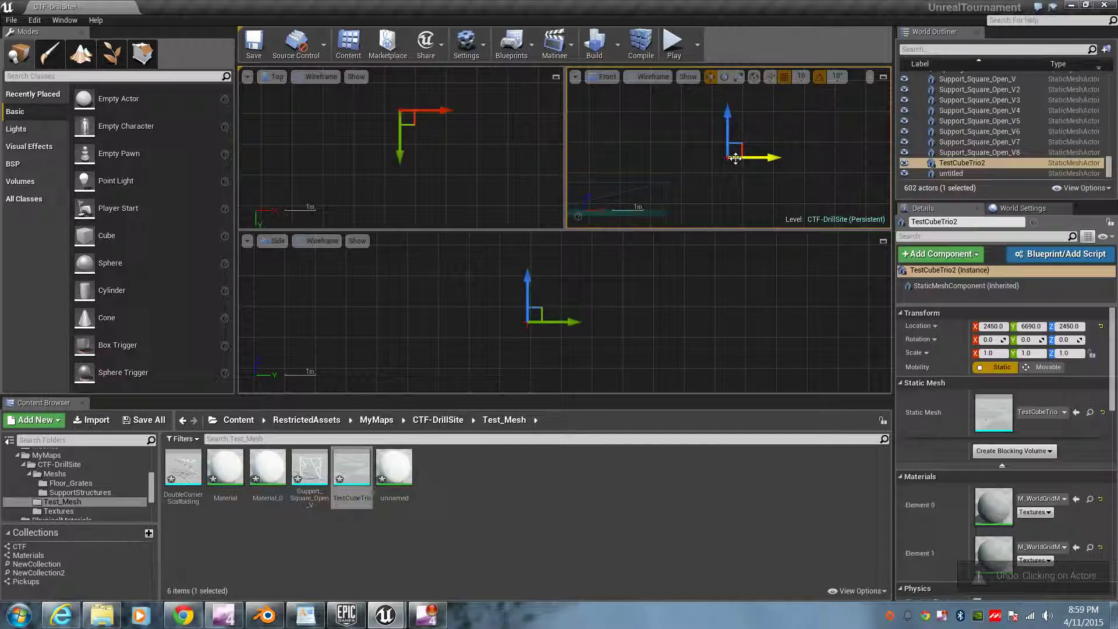
pyautogui.press('f')
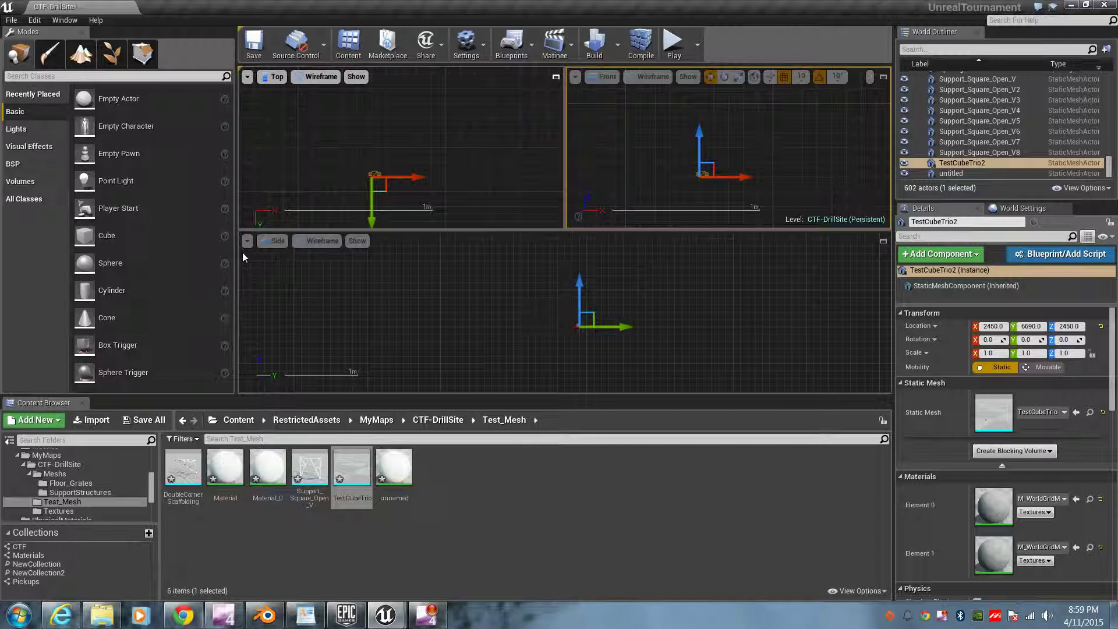
pyautogui.moveTo(385, 615)
pyautogui.click(423, 542)
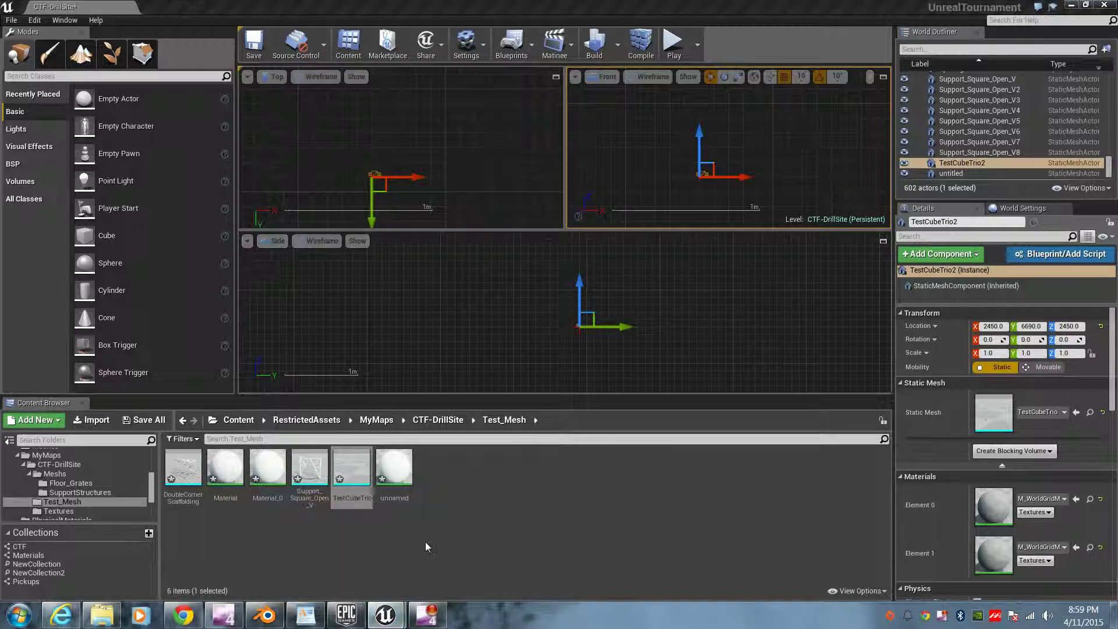
pyautogui.moveTo(618, 412); pyautogui.dragTo(682, 410, button='right')
pyautogui.moveTo(362, 469); pyautogui.dragTo(543, 394)
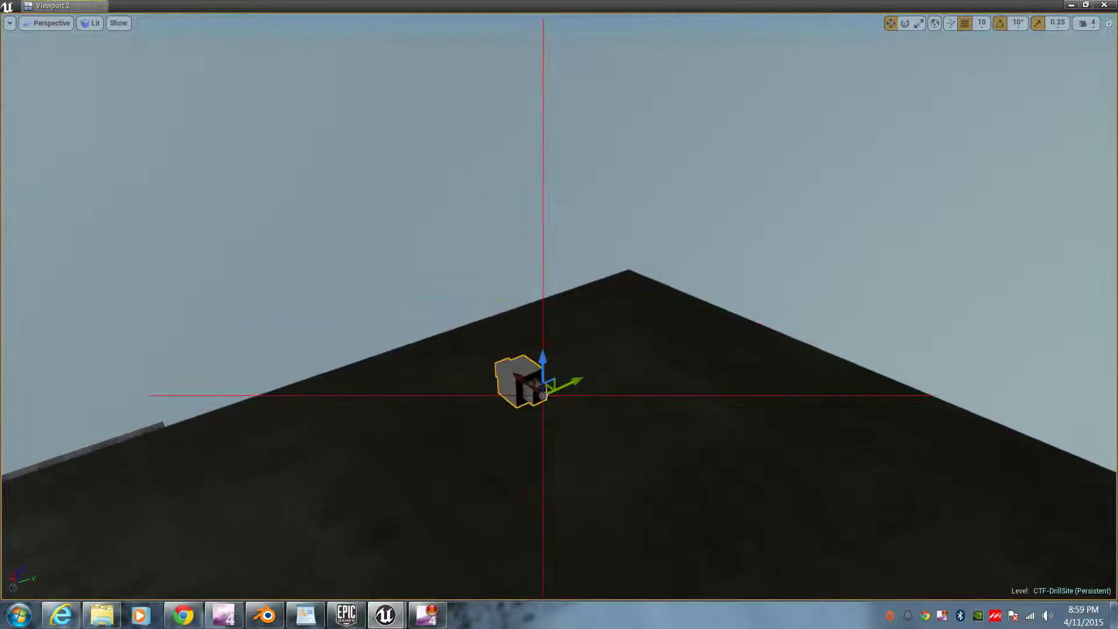
pyautogui.moveTo(619, 413)
pyautogui.mouseDown(button='right')
pyautogui.moveTo(600, 419)
pyautogui.moveTo(635, 402)
pyautogui.moveTo(612, 411)
pyautogui.mouseUp(button='right')
pyautogui.moveTo(470, 368); pyautogui.dragTo(539, 326)
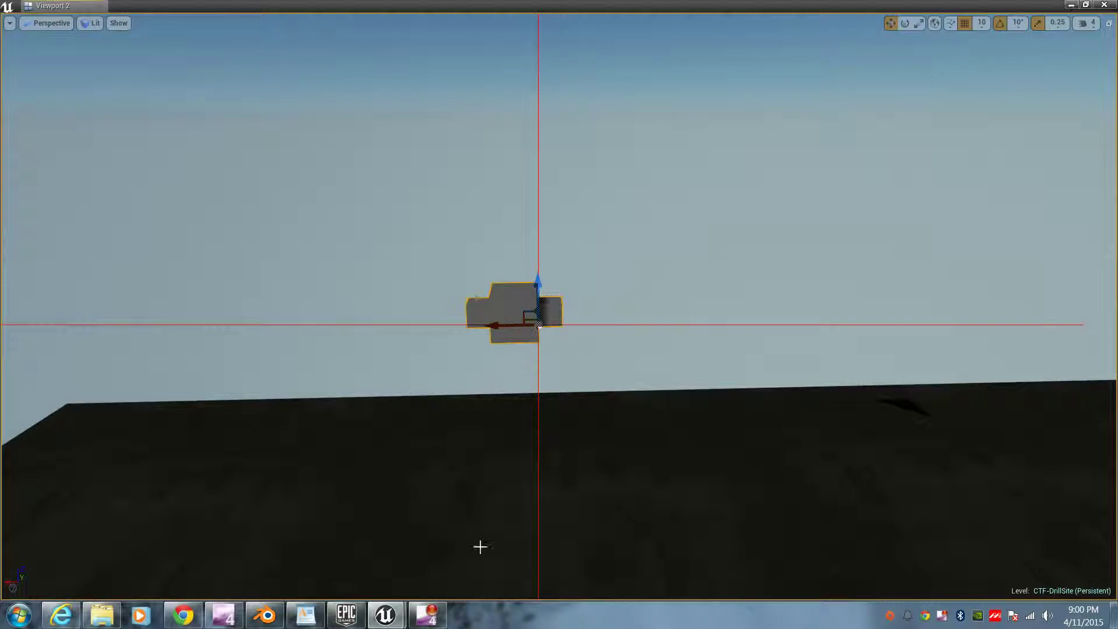
pyautogui.click(385, 615)
pyautogui.click(434, 551)
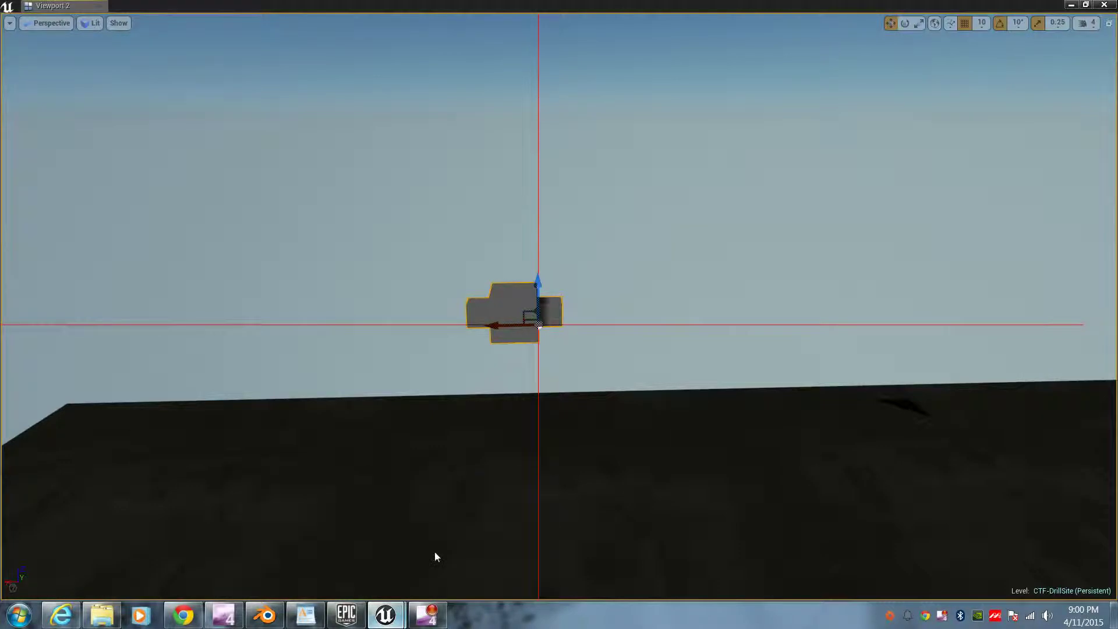
pyautogui.click(381, 626)
pyautogui.click(364, 546)
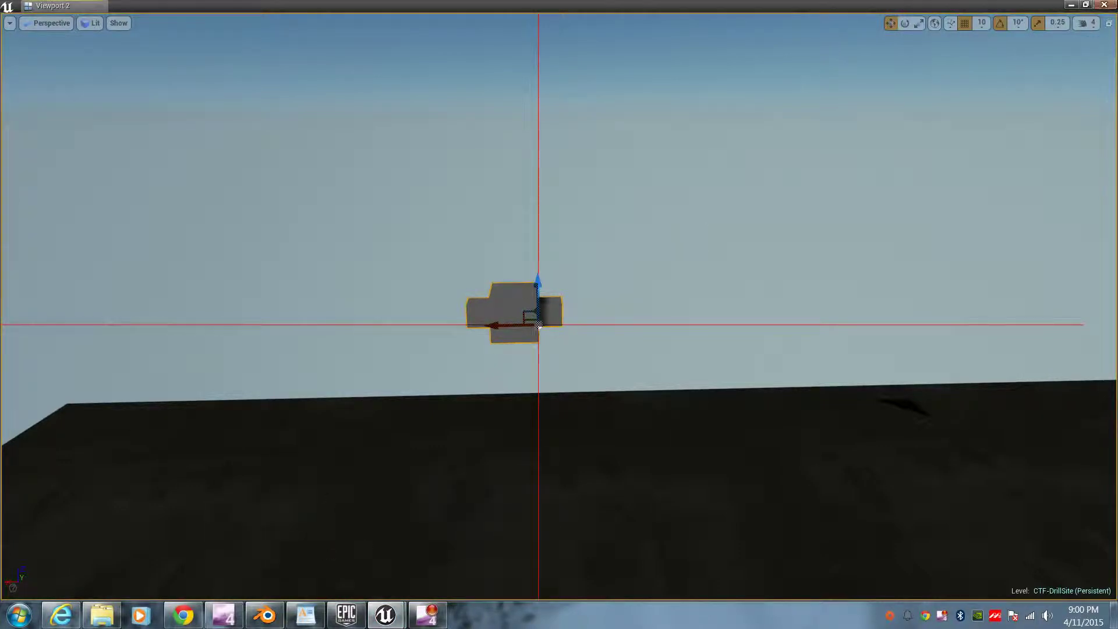
pyautogui.click(1071, 5)
# Step: Frame TestCubeTrio2 in the Side view and zoom in on it
pyautogui.click(634, 338)
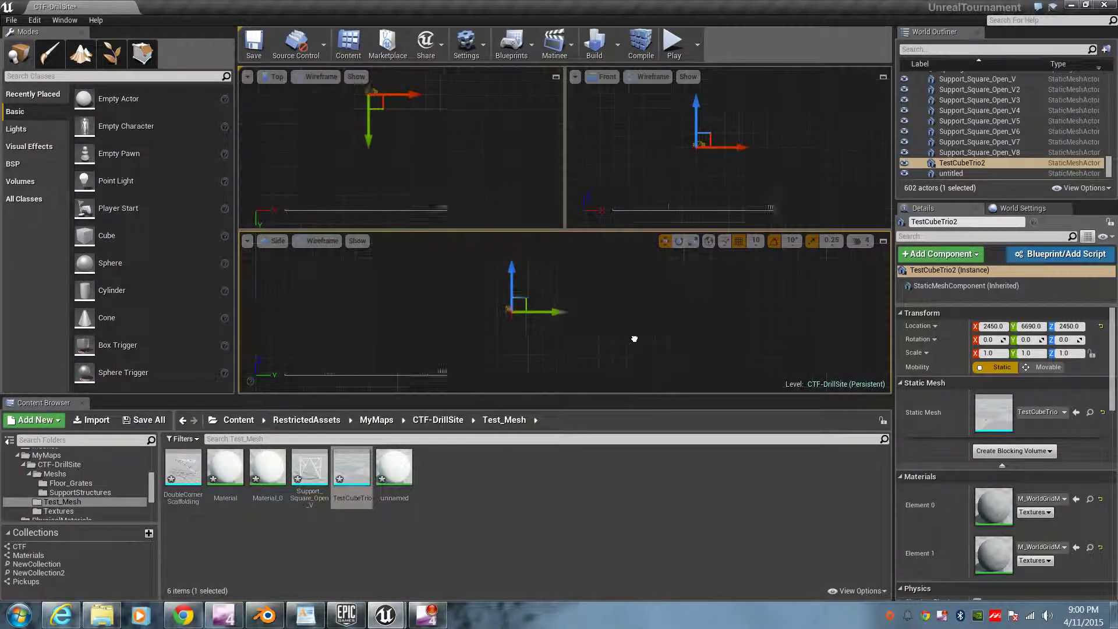
pyautogui.press('f')
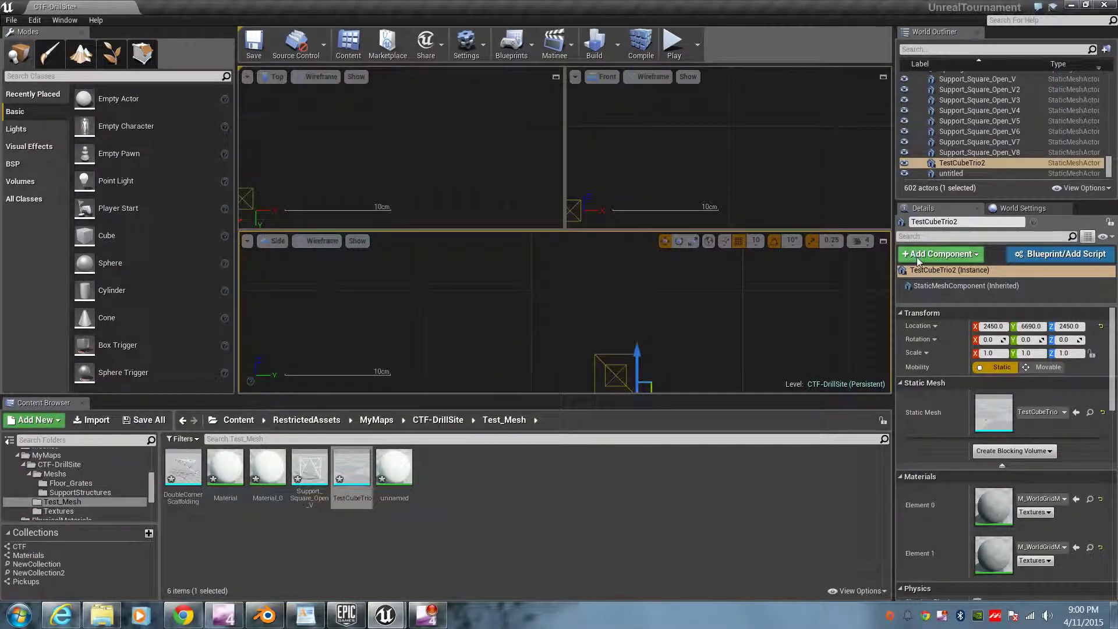
pyautogui.scroll(3, 706, 312)
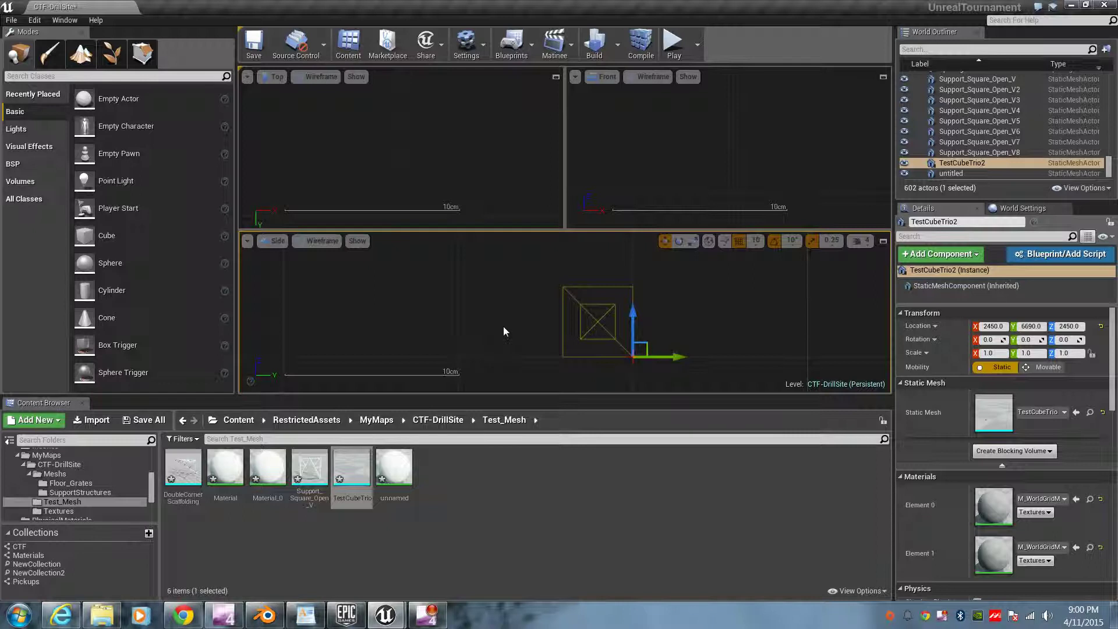
pyautogui.hotkey('ctrl', 'w')
pyautogui.scroll(-2, 717, 327)
pyautogui.scroll(-2, 666, 330)
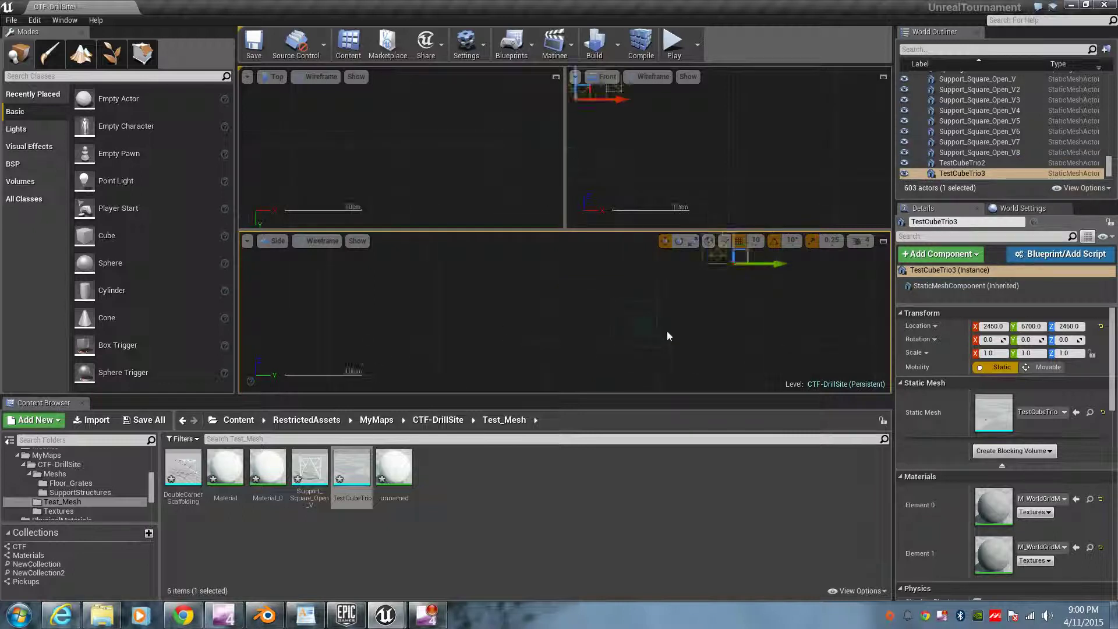
pyautogui.moveTo(718, 278); pyautogui.dragTo(636, 324)
pyautogui.scroll(2, 638, 329)
pyautogui.scroll(1, 638, 329)
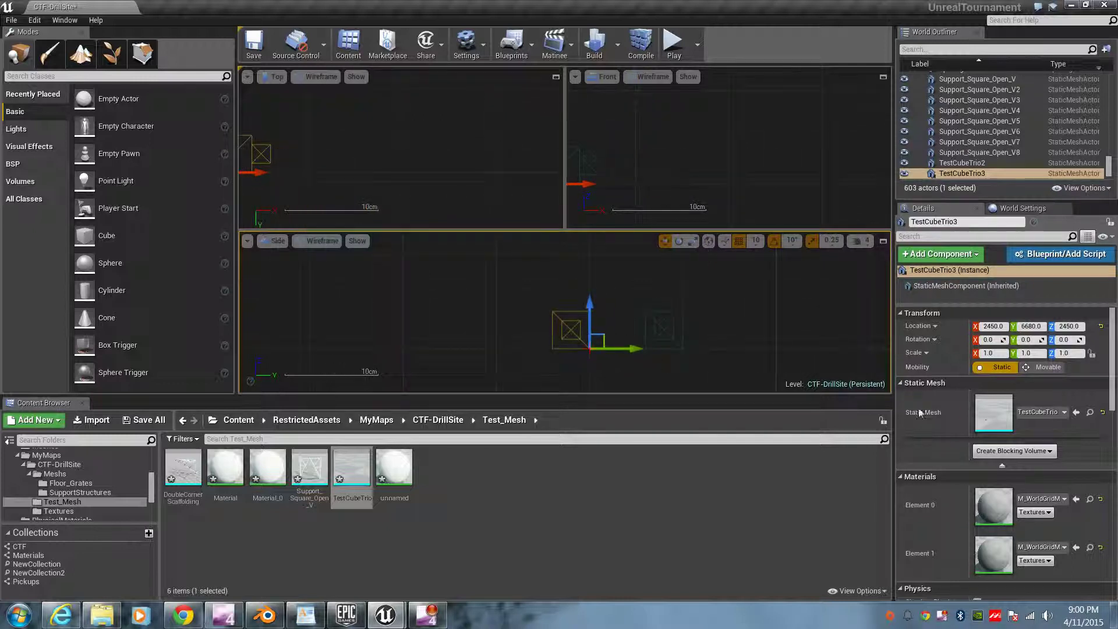
pyautogui.click(1042, 353)
pyautogui.write('-1')
pyautogui.press('Return')
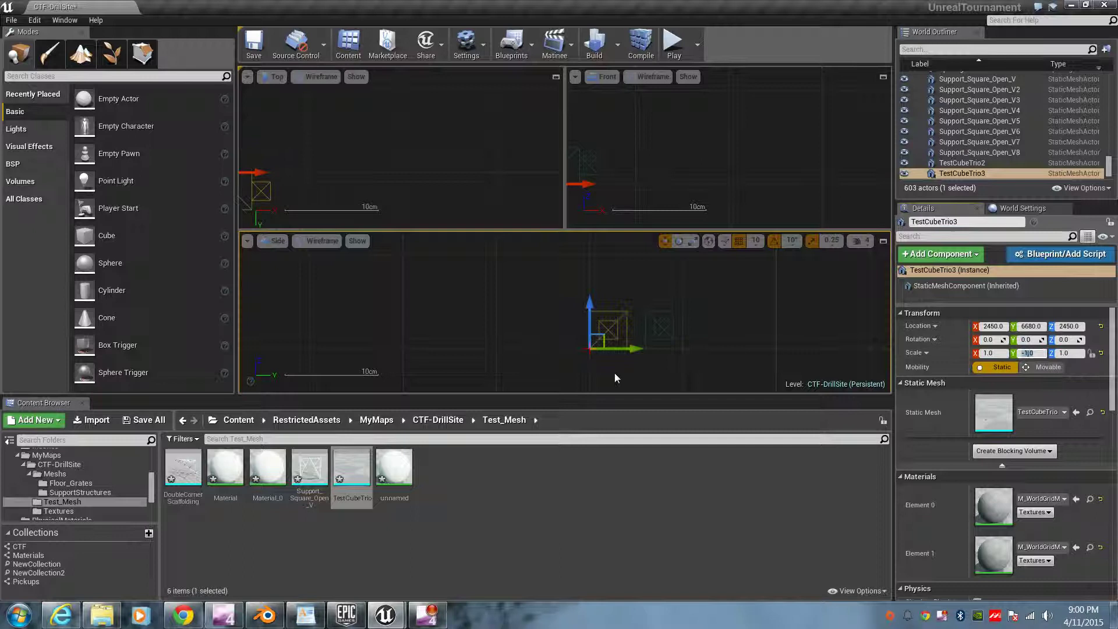
pyautogui.scroll(2, 617, 368)
pyautogui.moveTo(685, 335); pyautogui.dragTo(539, 312, button='right')
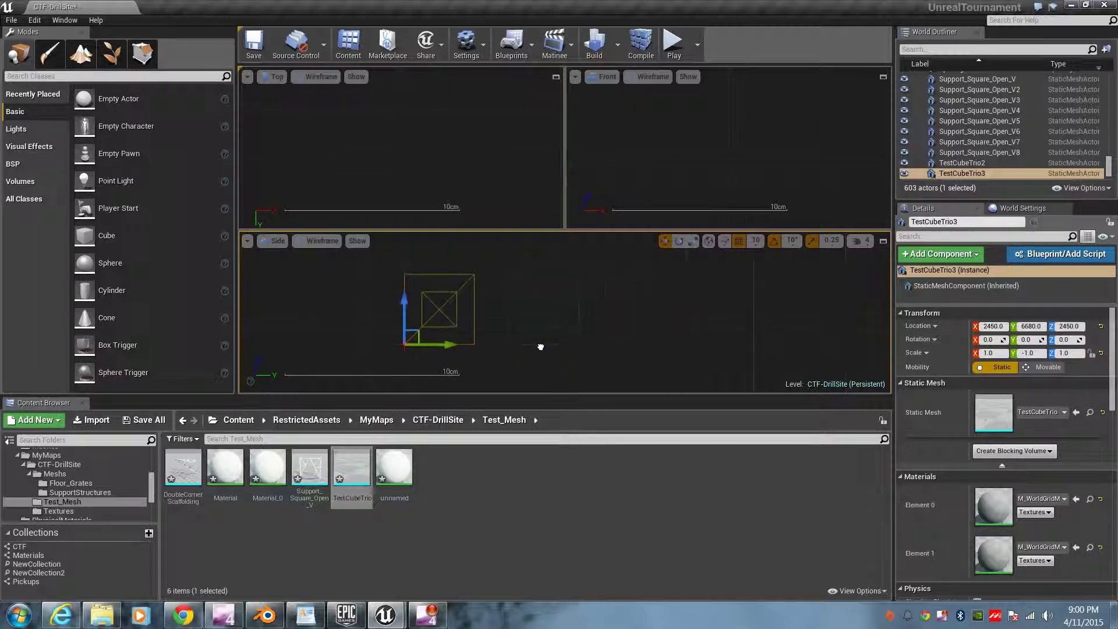
pyautogui.scroll(1, 557, 353)
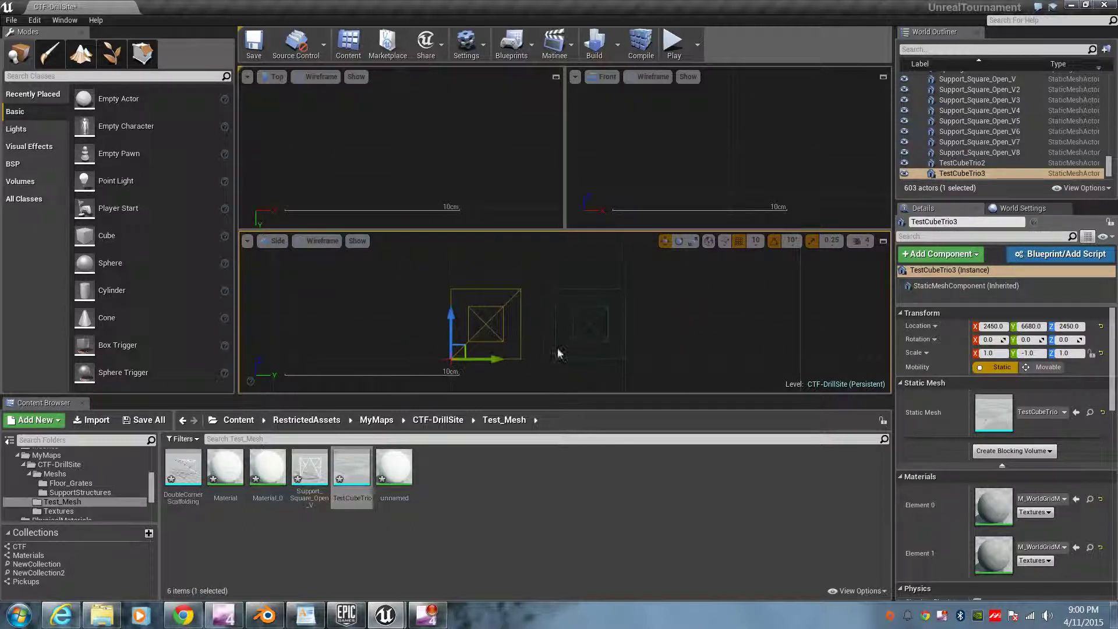
pyautogui.click(522, 323)
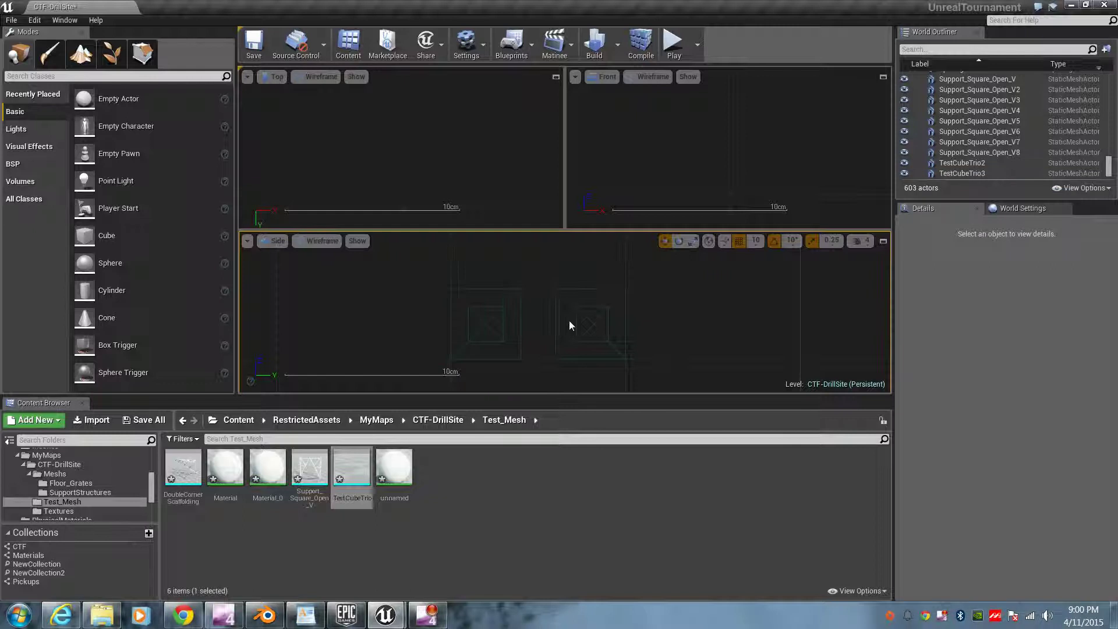
pyautogui.click(524, 317)
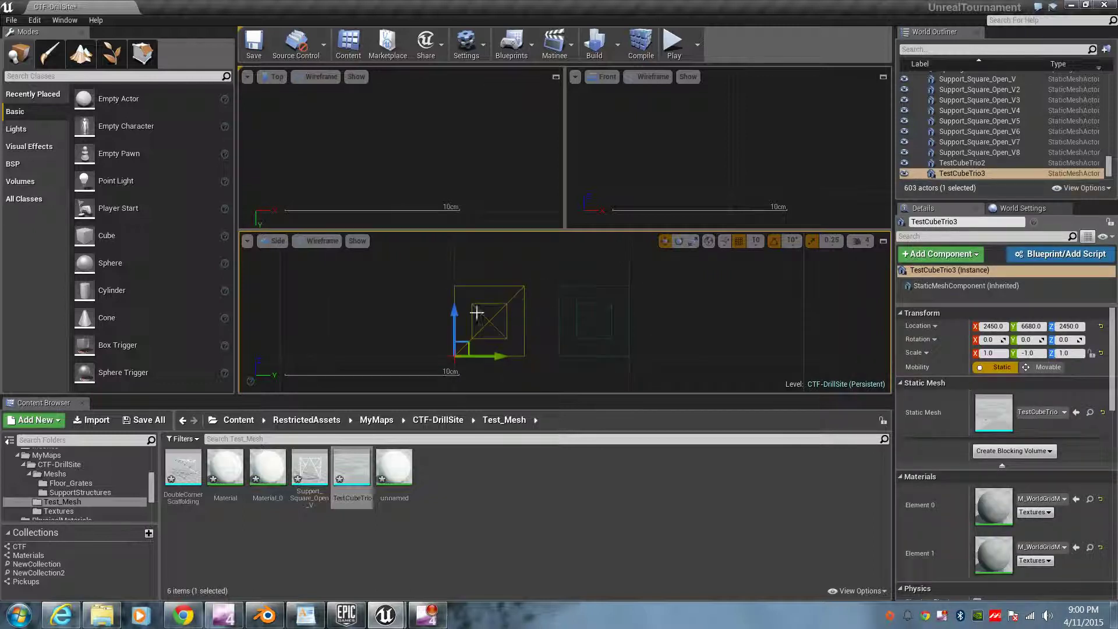
pyautogui.moveTo(455, 354); pyautogui.dragTo(628, 354, button='middle')
pyautogui.scroll(-5, 554, 355)
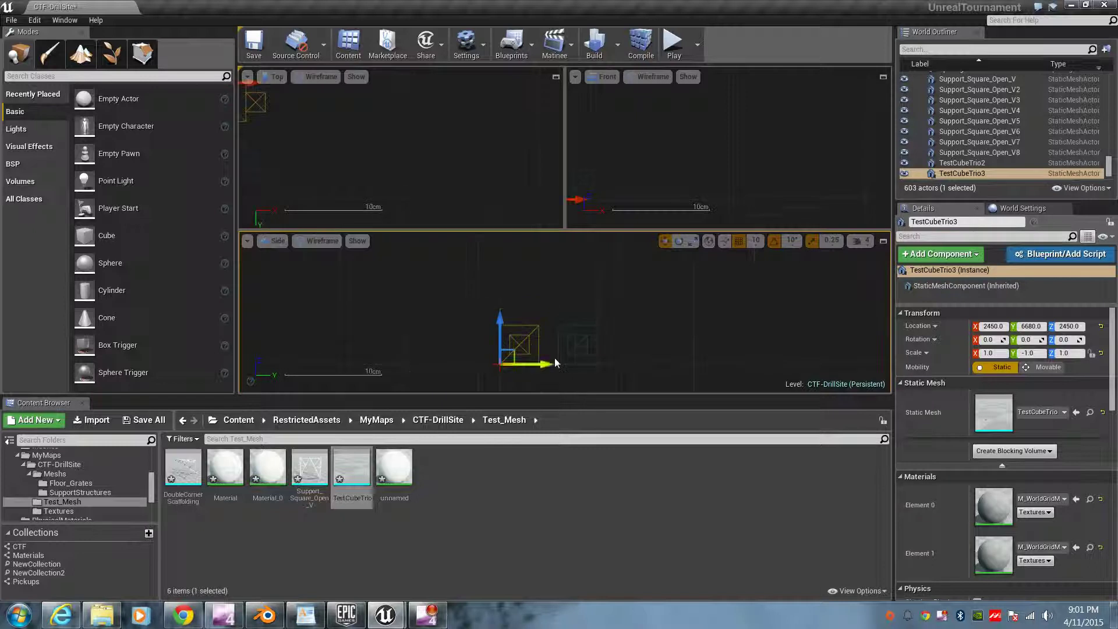
pyautogui.press('Delete')
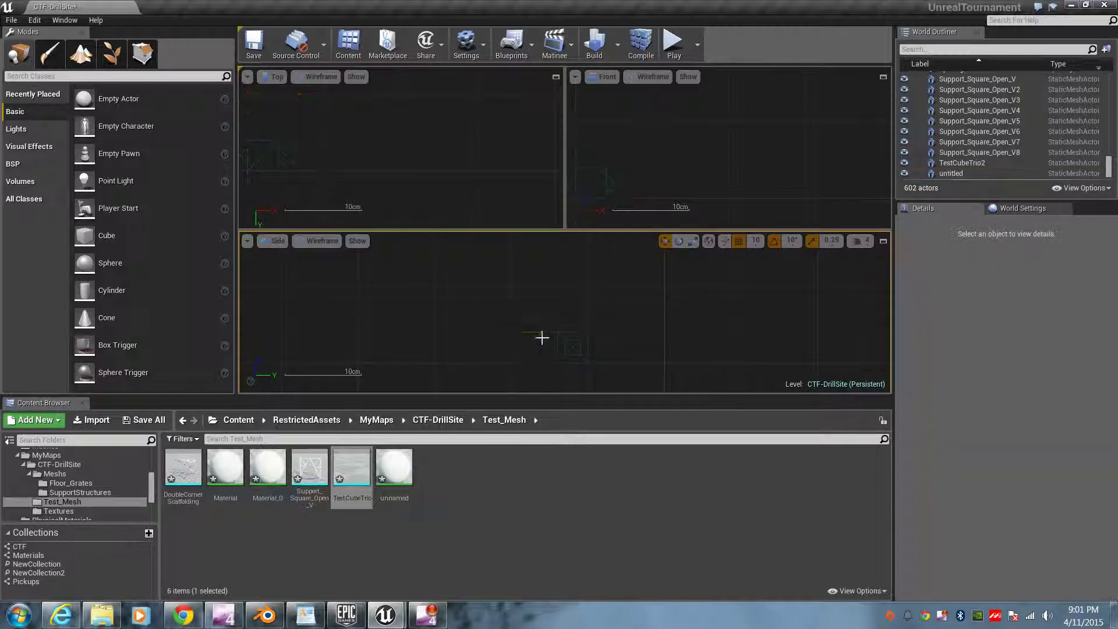
# Step: Hide Unreal Editor and bring Blender back to the front
pyautogui.click(1070, 6)
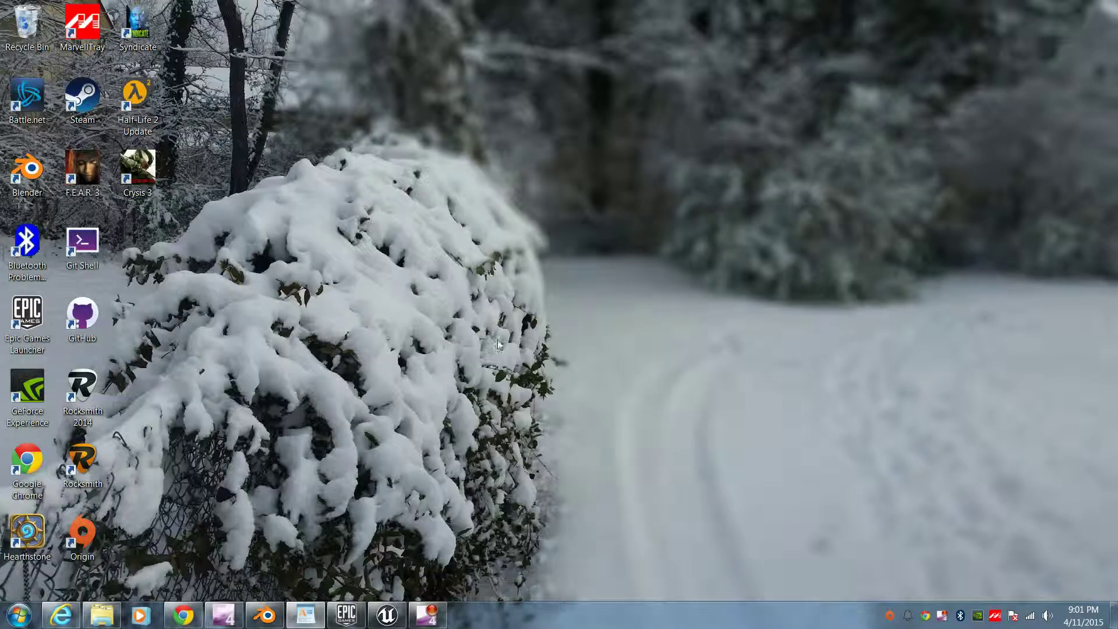
pyautogui.moveTo(269, 619)
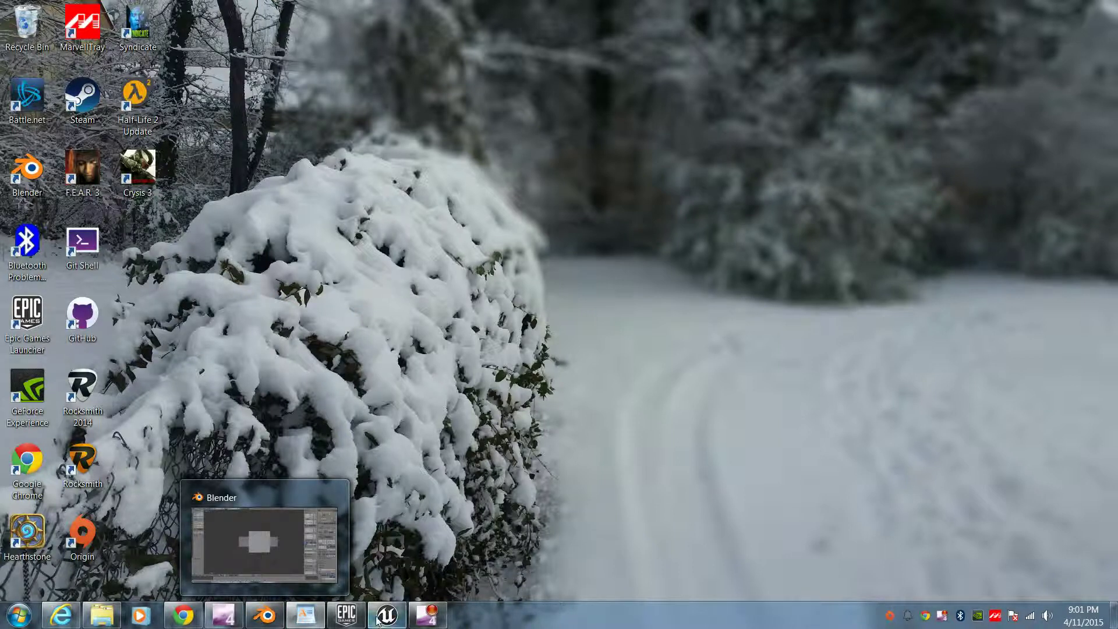
pyautogui.click(267, 621)
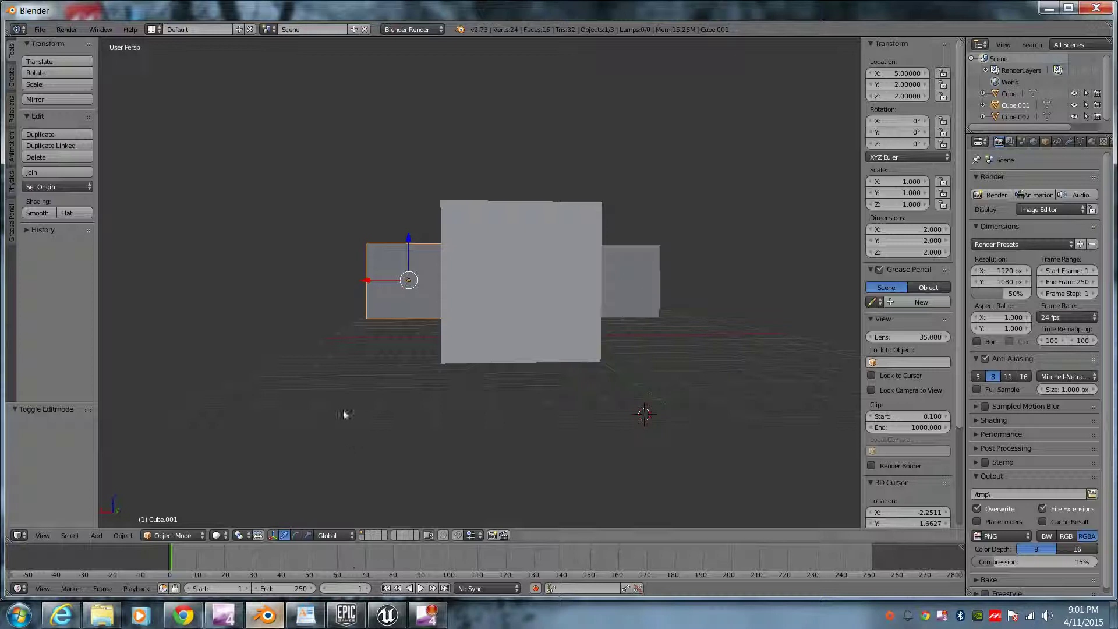
# Step: Re-export TestCubeTrio.fbx at Scale 10, then select Cube.002 and Cube.001
pyautogui.click(39, 29)
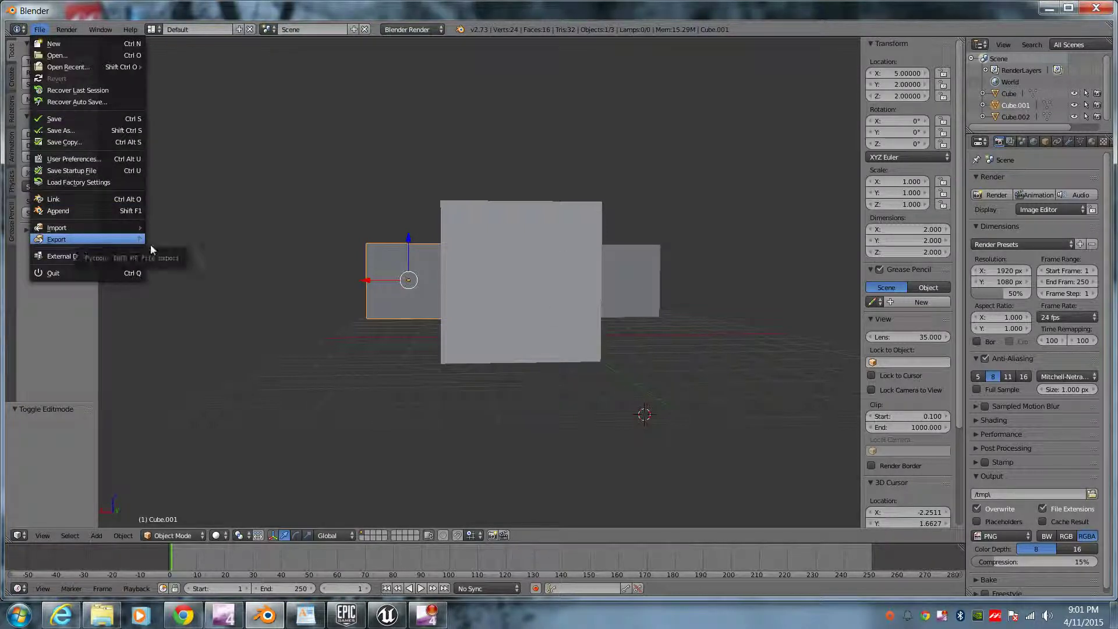
pyautogui.moveTo(117, 240)
pyautogui.click(191, 294)
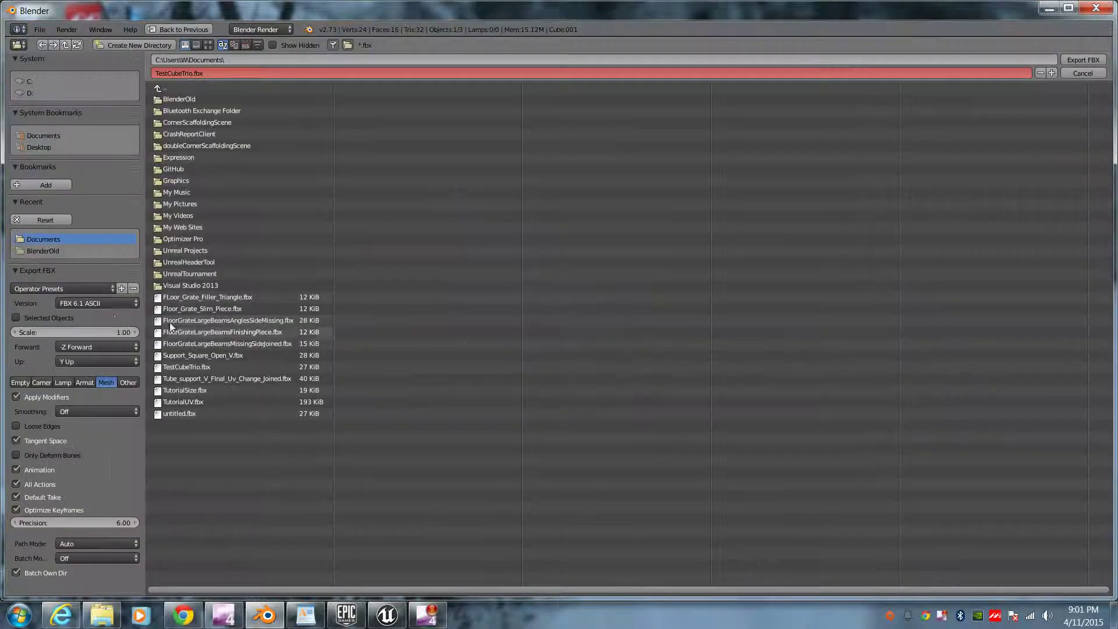
pyautogui.click(113, 334)
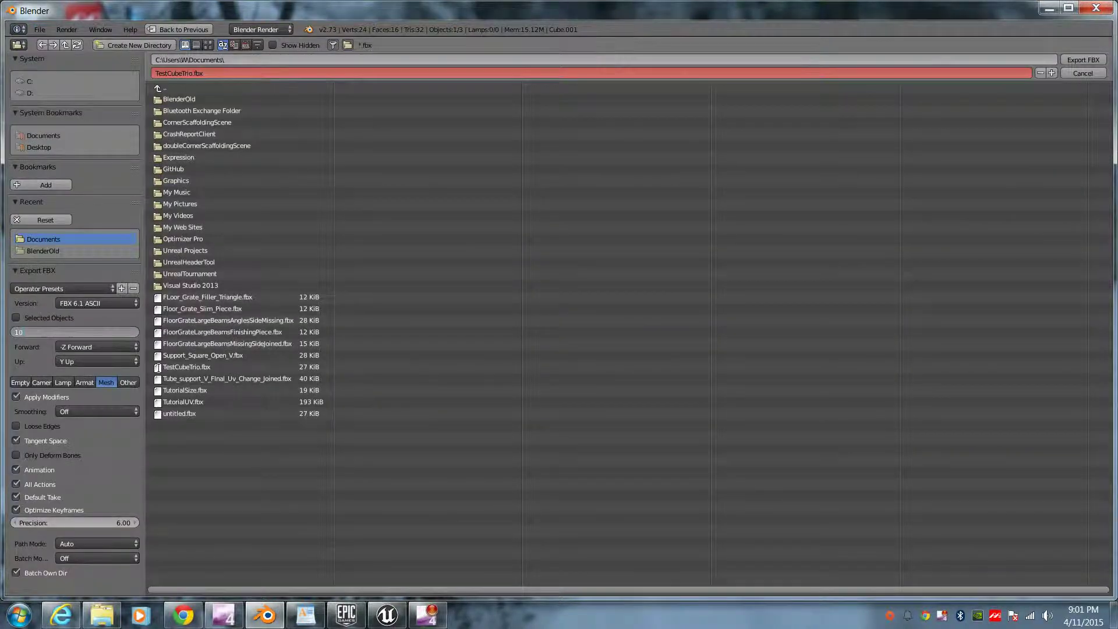
pyautogui.press('Return')
pyautogui.click(1082, 59)
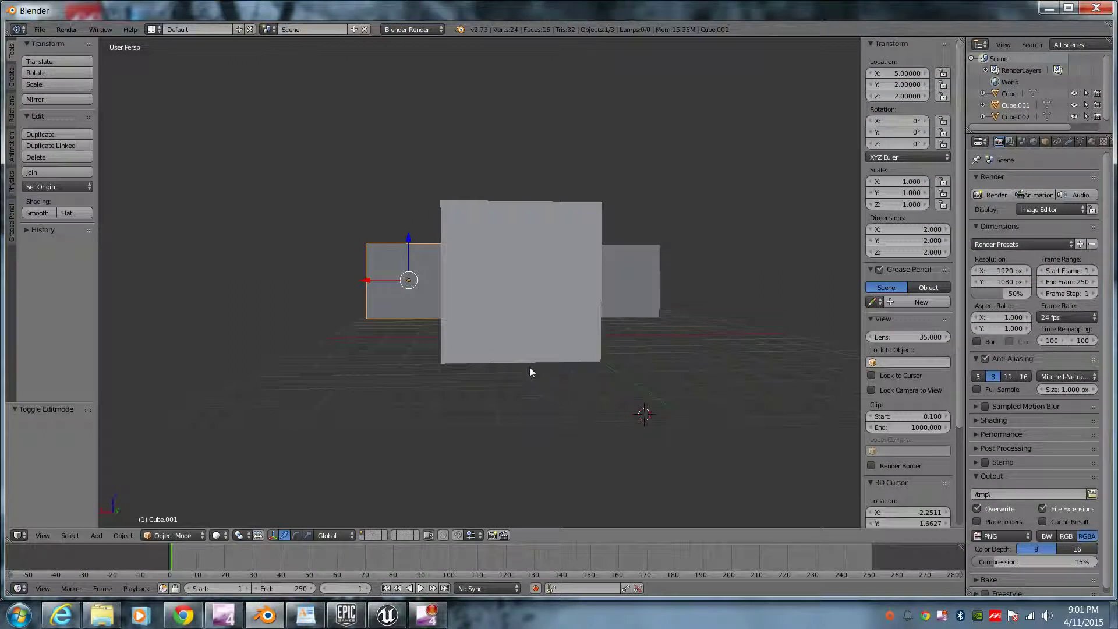
pyautogui.rightClick(651, 285)
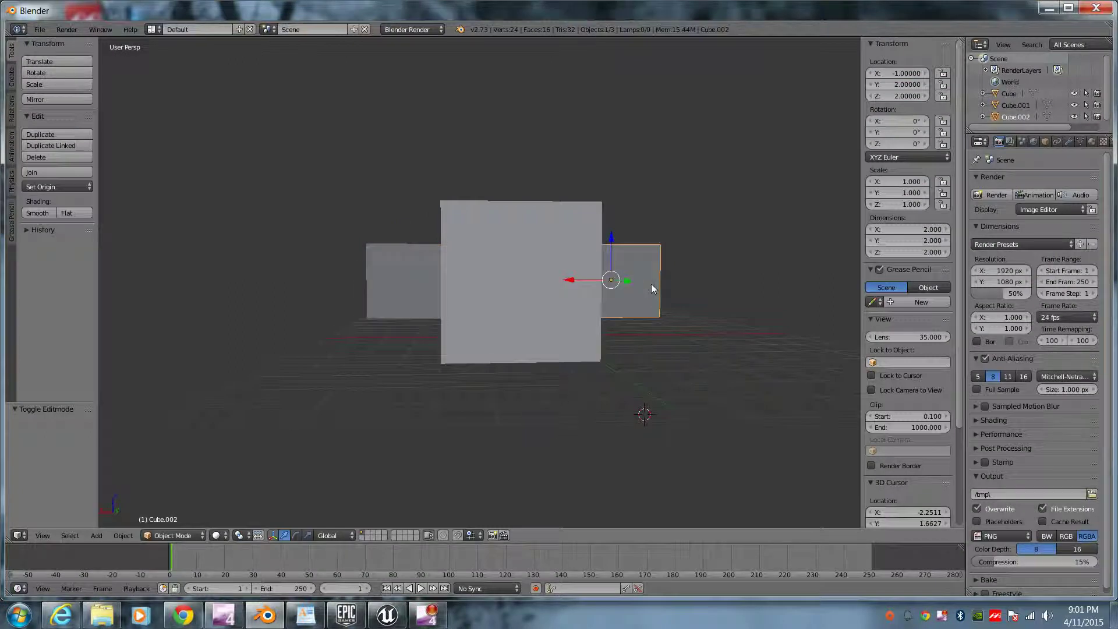
pyautogui.rightClick(402, 279)
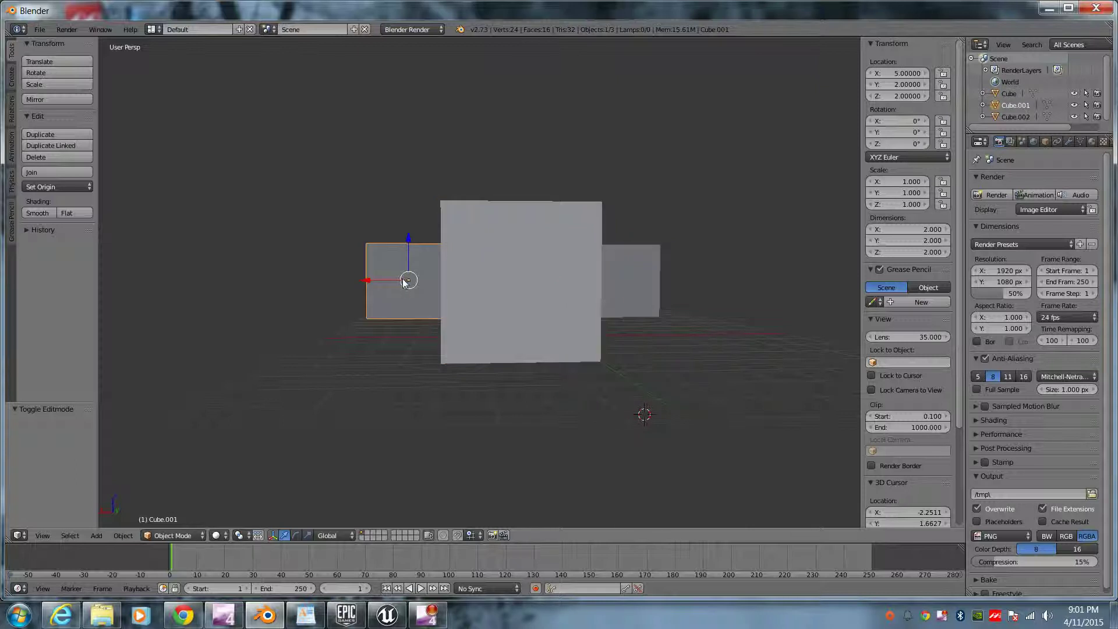
# Step: Reimport TestCubeTrio from the updated FBX, accept the tangent warning, and go back to Blender
pyautogui.click(386, 614)
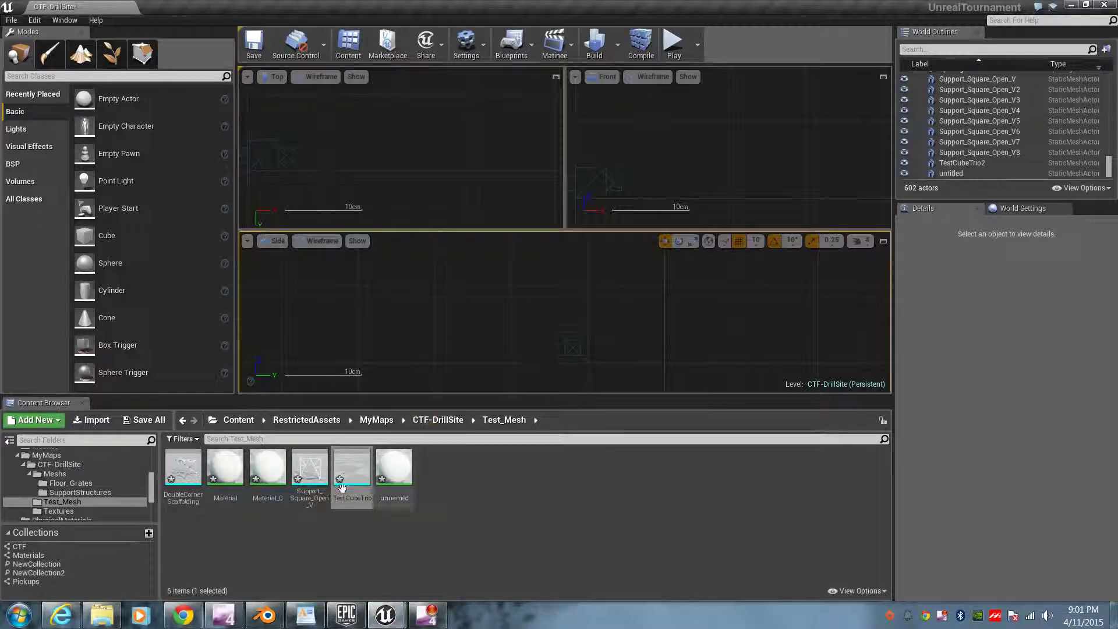
pyautogui.rightClick(360, 469)
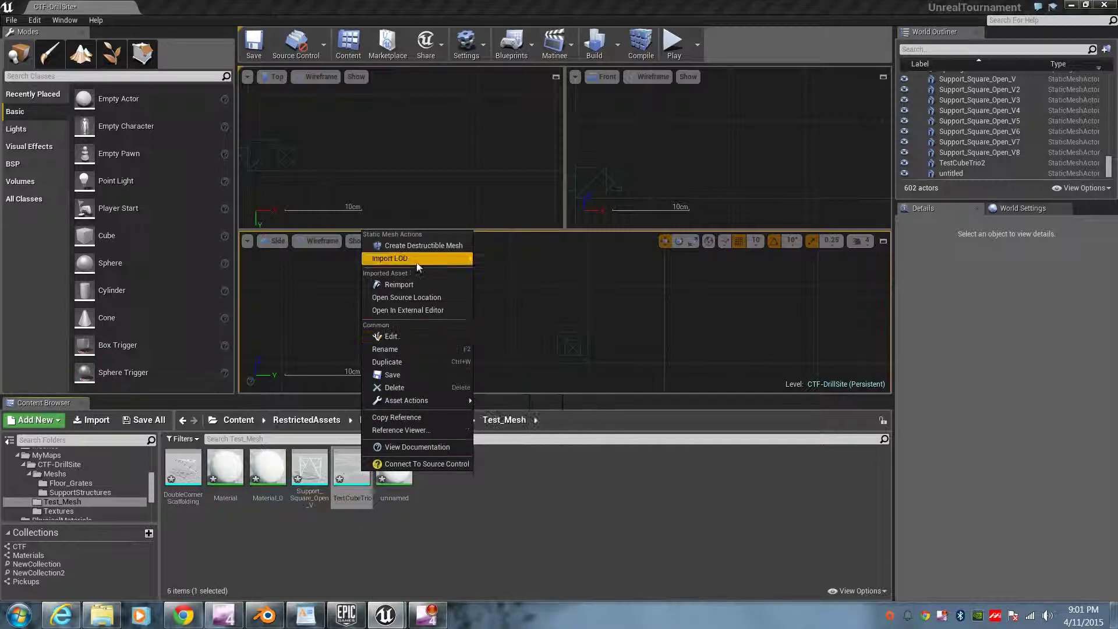
pyautogui.click(417, 282)
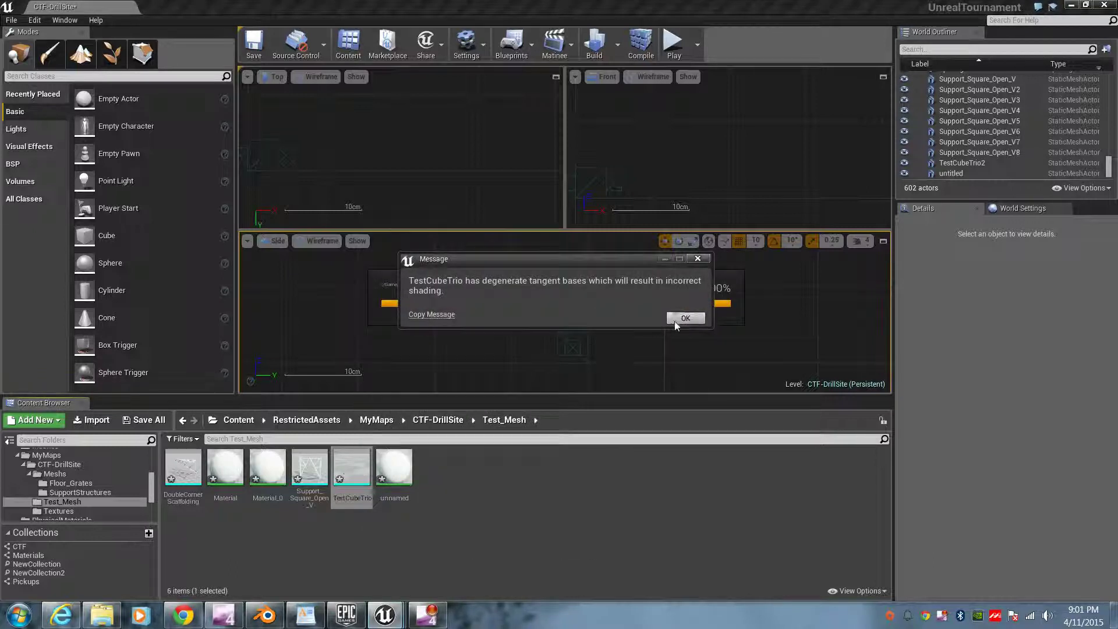
pyautogui.click(679, 318)
pyautogui.scroll(-3, 599, 331)
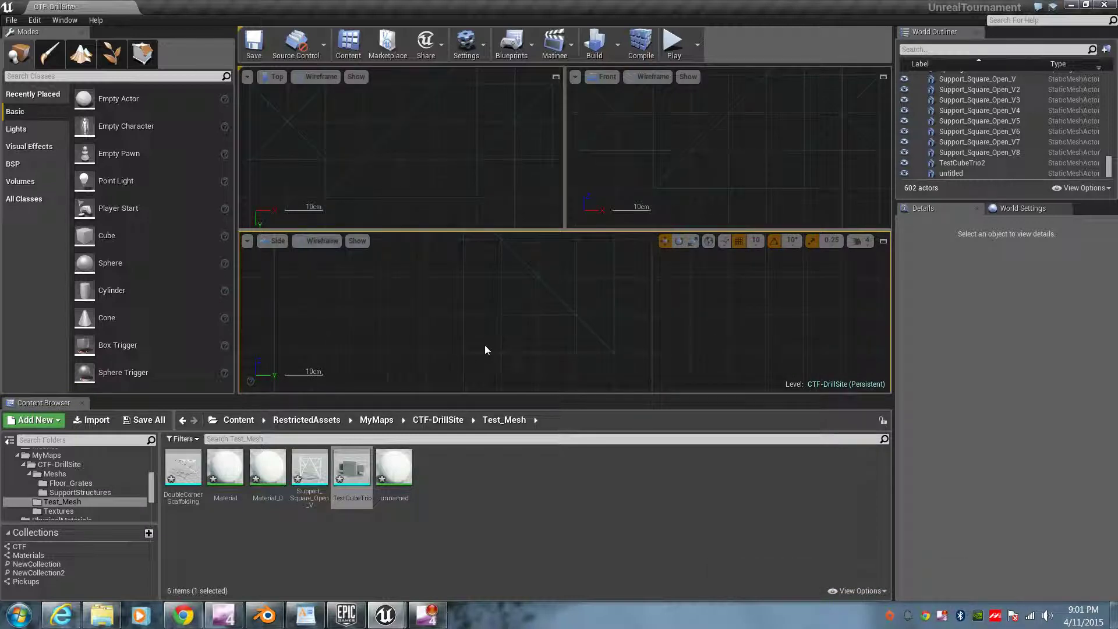
pyautogui.scroll(-2, 630, 365)
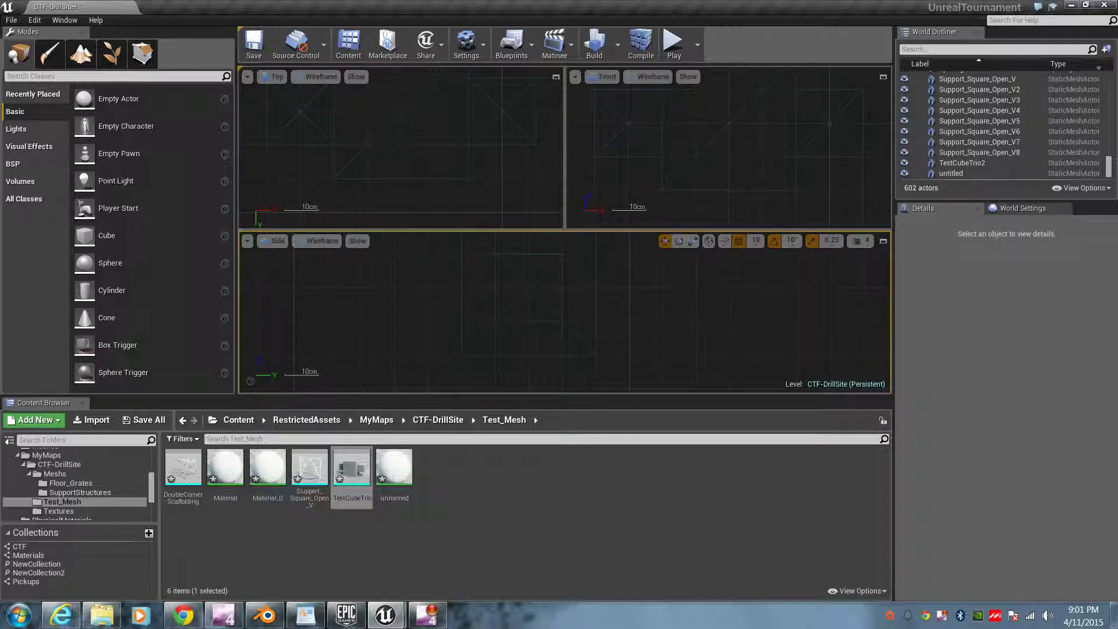
pyautogui.click(1071, 5)
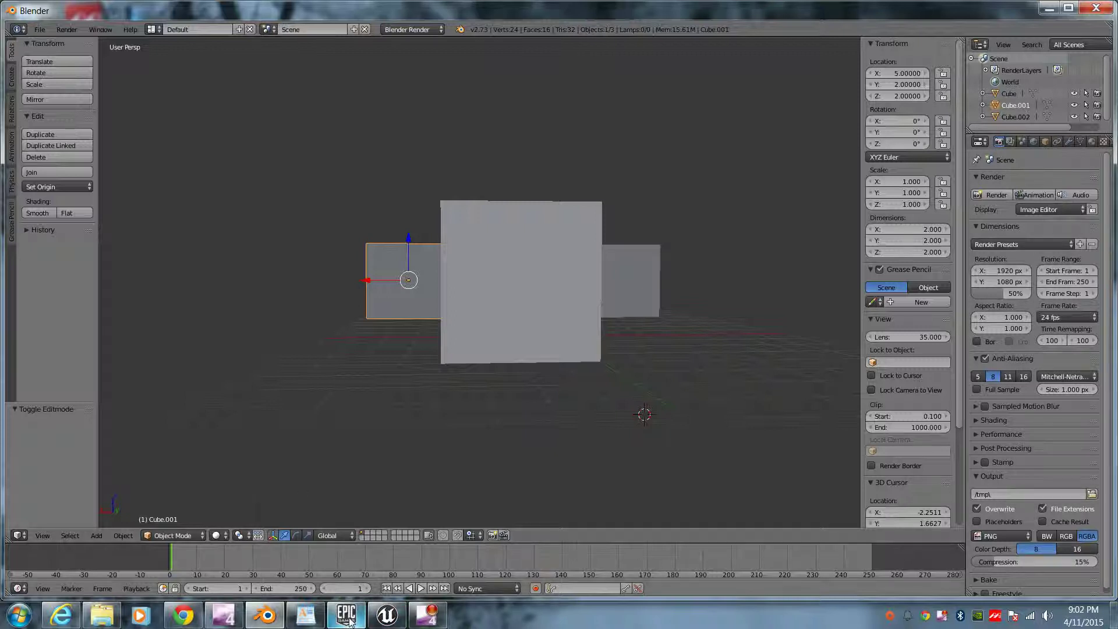
# Step: Give the placed TestCubeTrio2 mesh a Z scale of -1.0 and frame it in the views
pyautogui.moveTo(346, 615)
pyautogui.click(385, 615)
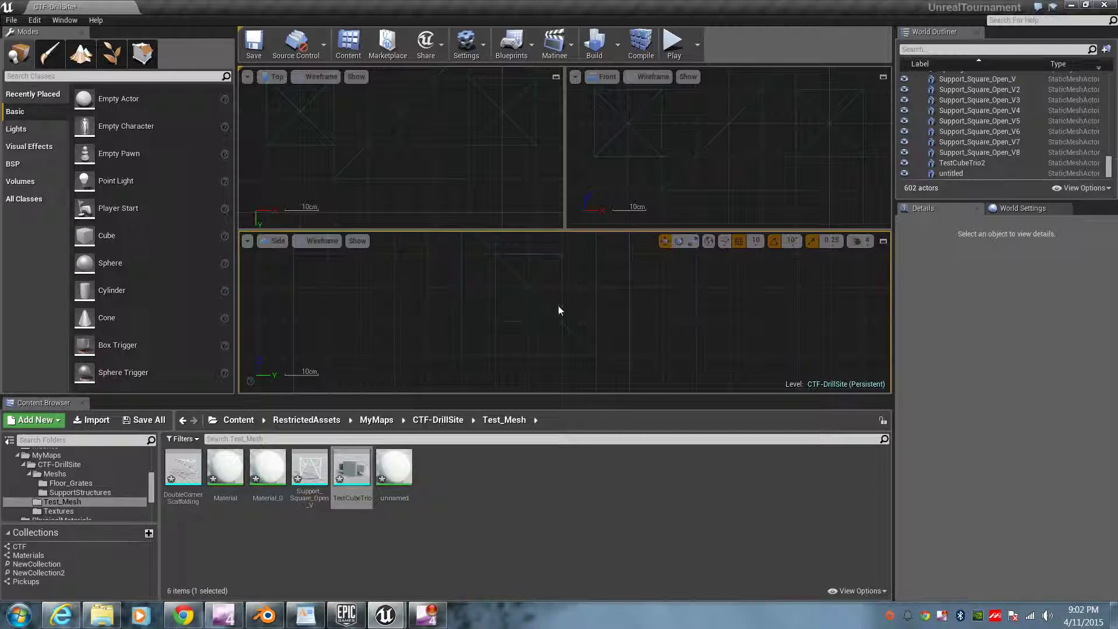
pyautogui.click(559, 310)
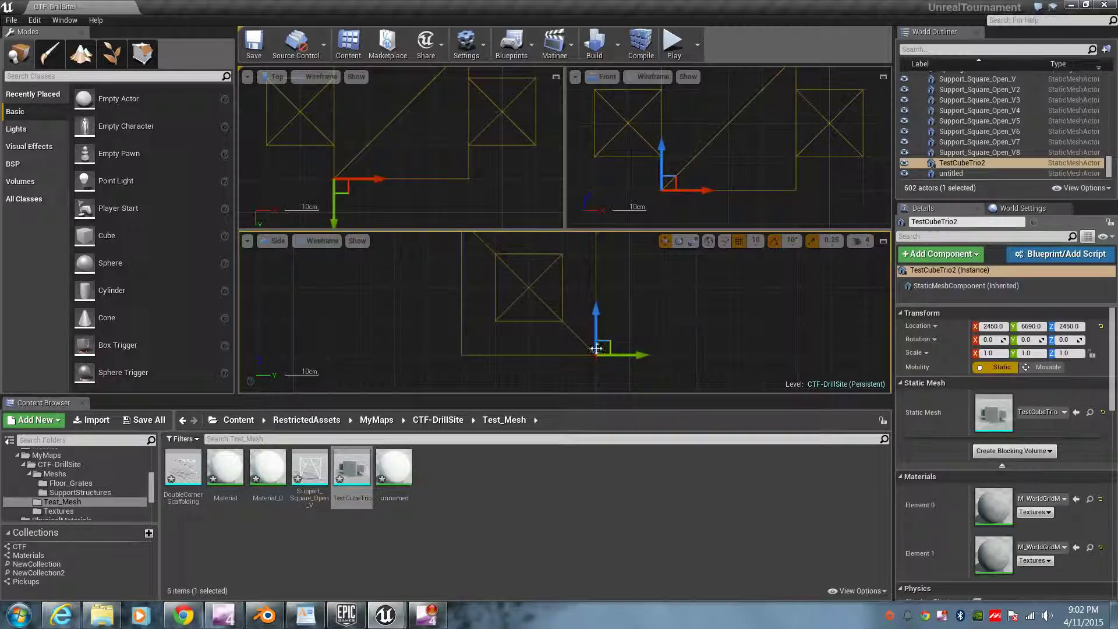
pyautogui.moveTo(725, 357); pyautogui.dragTo(675, 356, button='right')
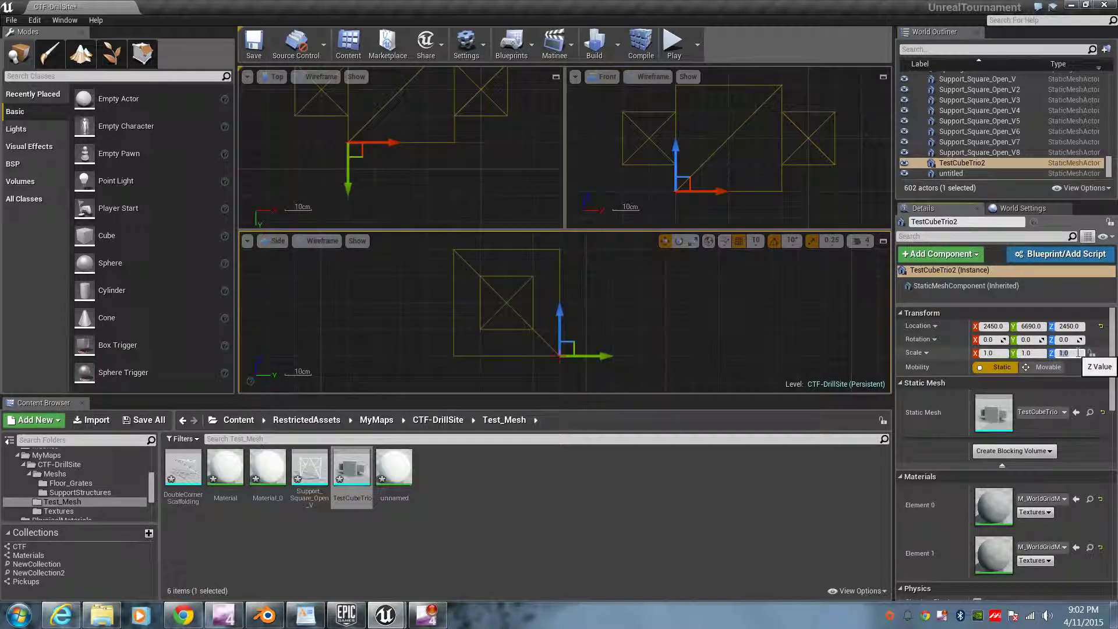
pyautogui.press('Return')
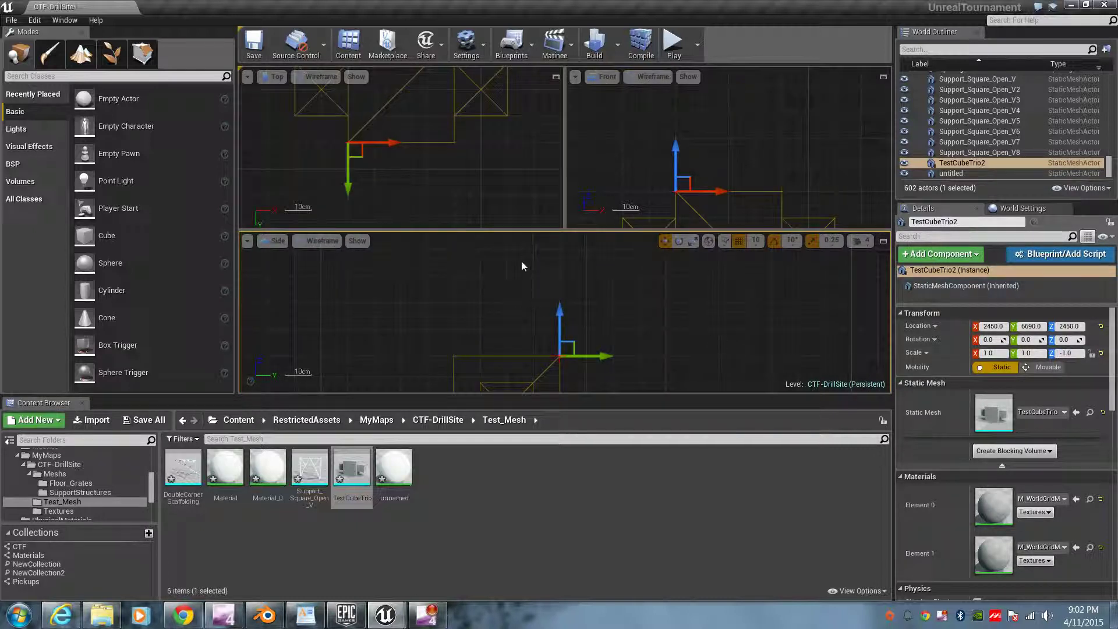
pyautogui.press('f')
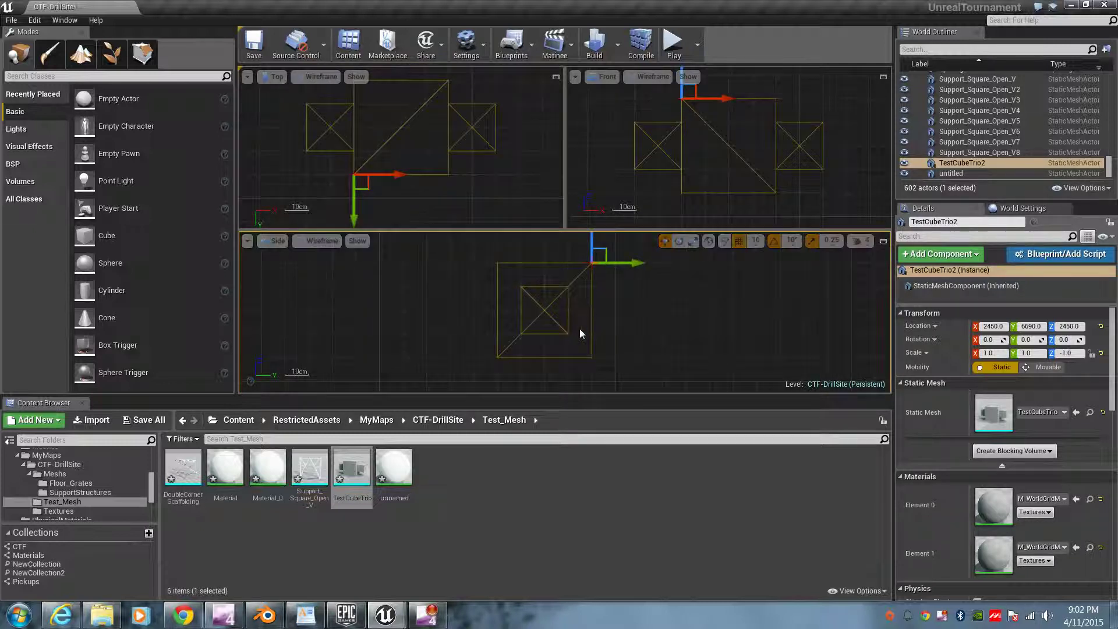
# Step: Delete the accidental TestCubeTrio3 duplicate and reselect the flipped TestCubeTrio2
pyautogui.scroll(-1, 607, 330)
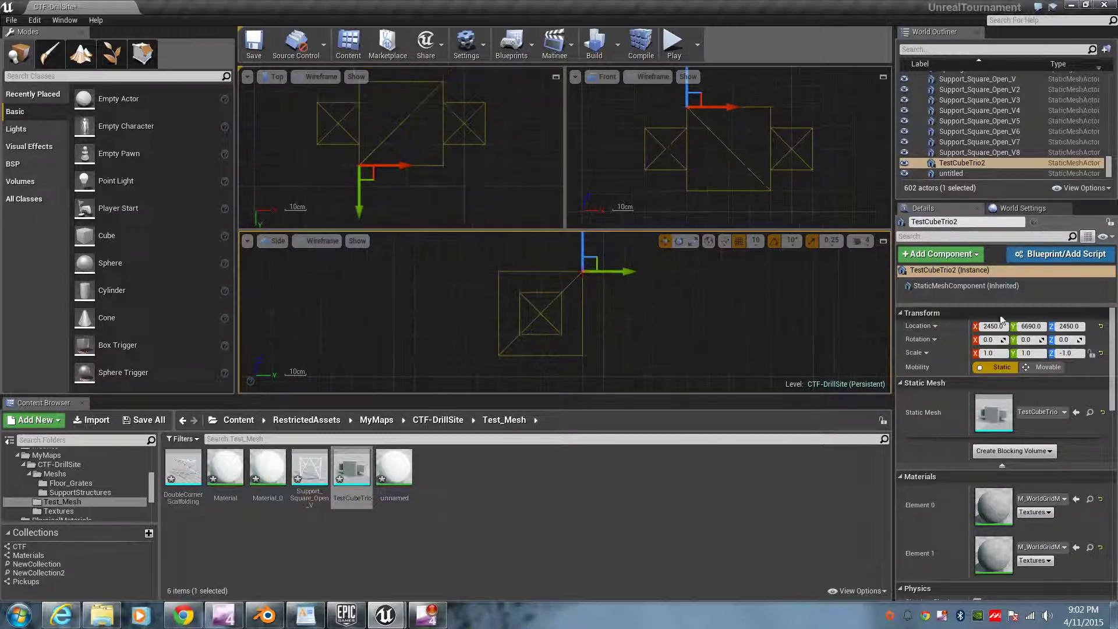
pyautogui.scroll(-2, 582, 323)
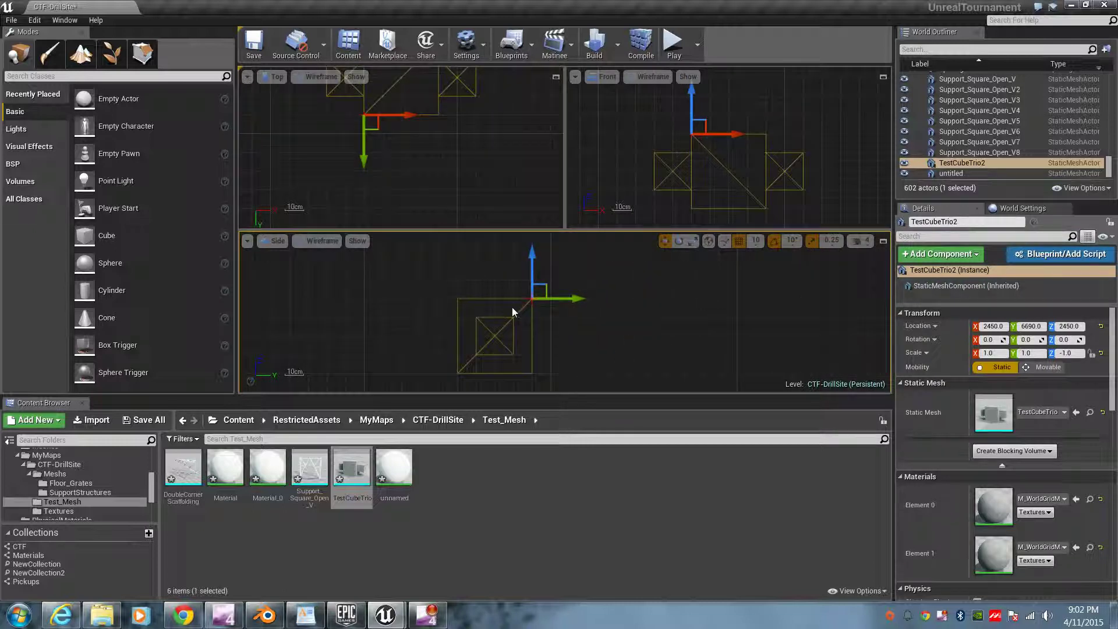
pyautogui.hotkey('ctrl', 'w')
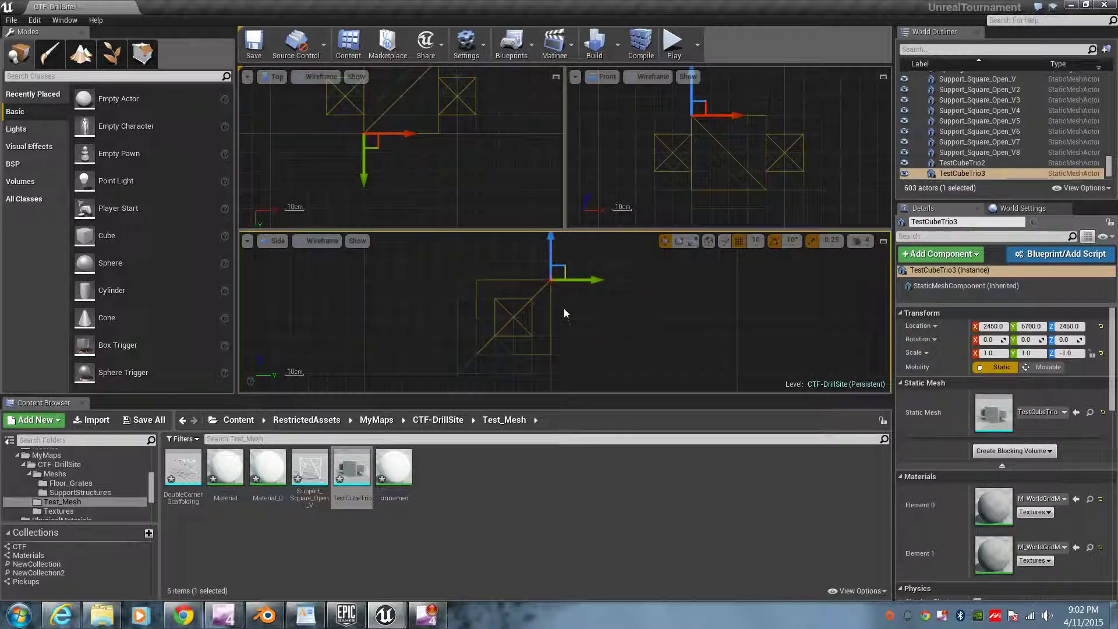
pyautogui.press('Delete')
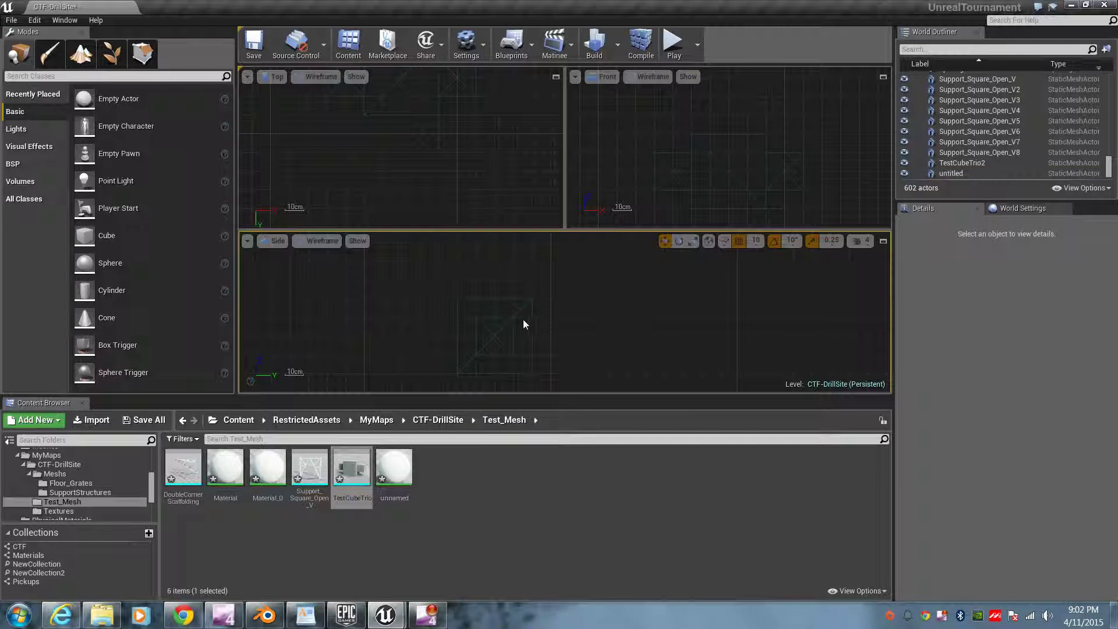
pyautogui.click(509, 321)
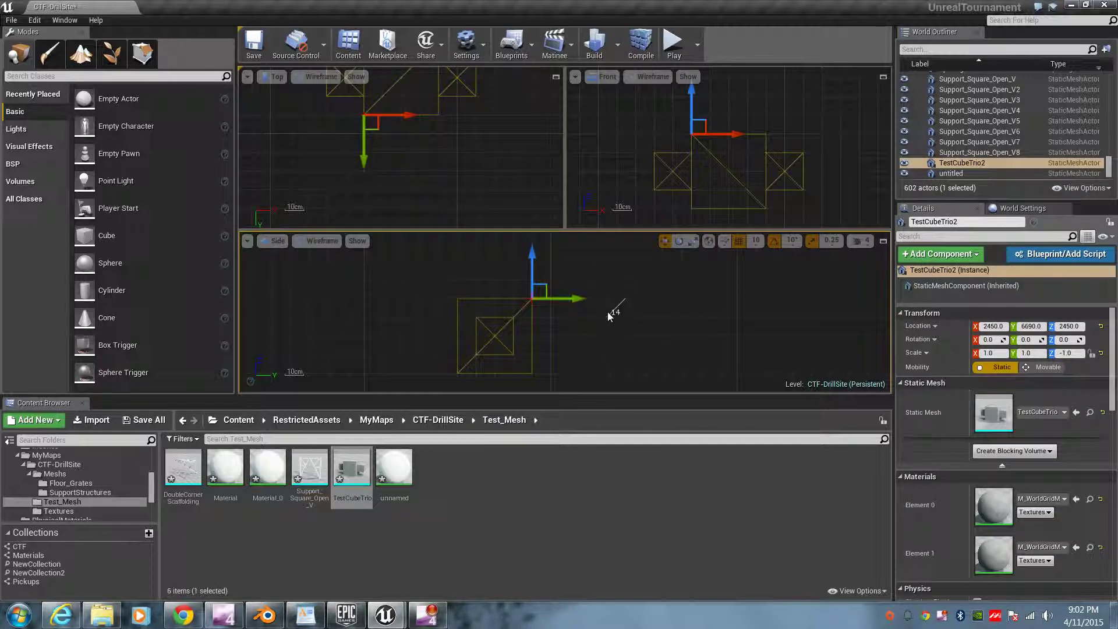
pyautogui.moveTo(630, 299); pyautogui.dragTo(551, 274)
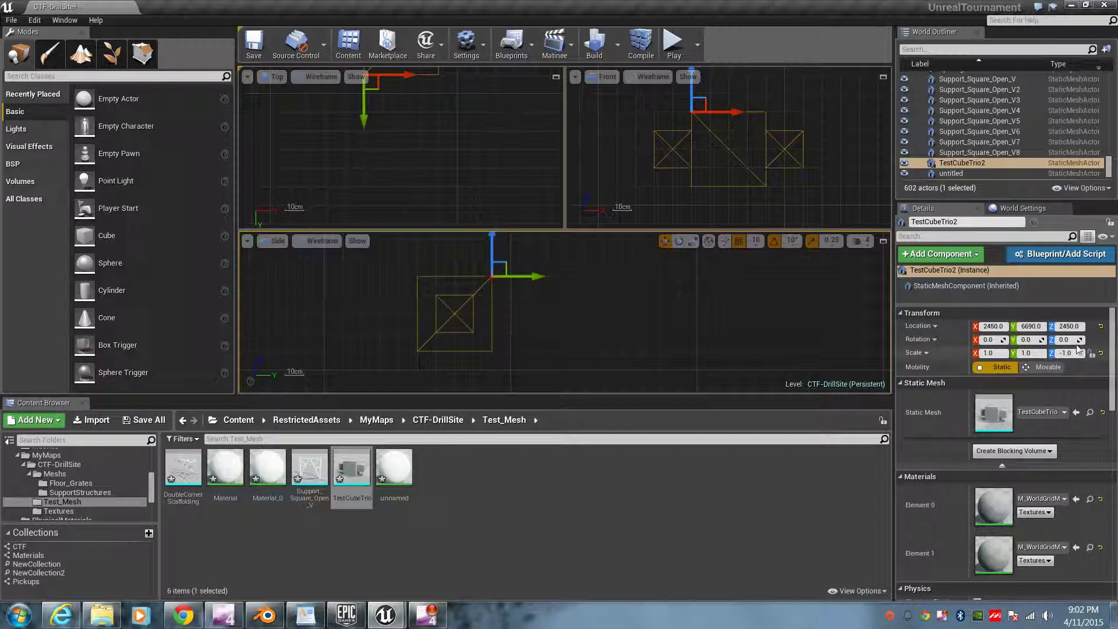
# Step: Orbit around the three cubes in Blender, then minimise Blender and restore Unreal Editor
pyautogui.click(1070, 6)
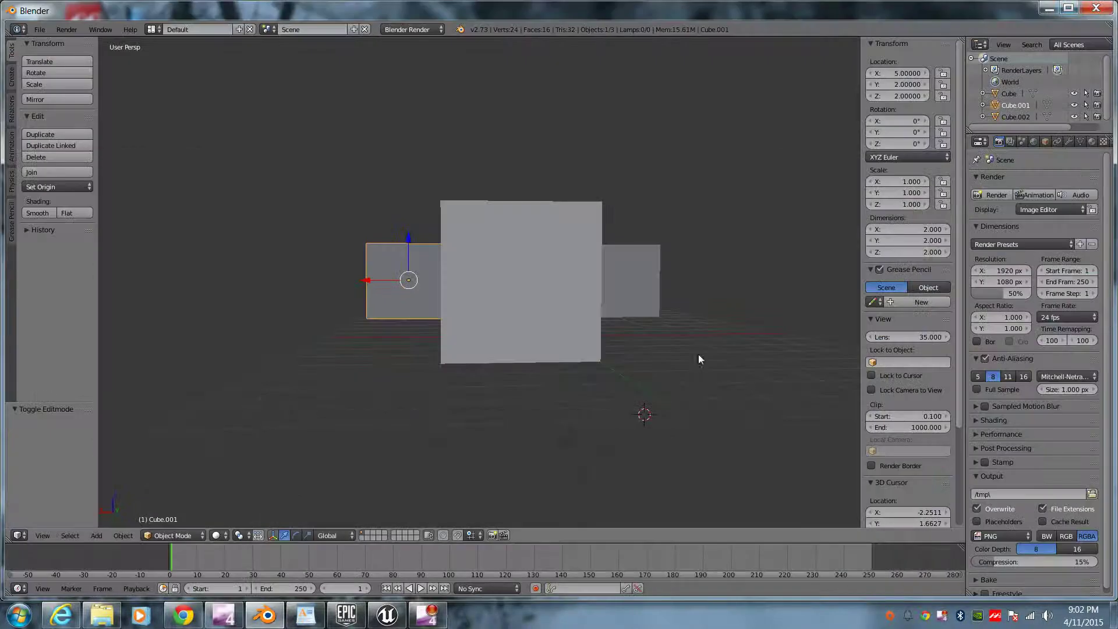
pyautogui.moveTo(494, 369); pyautogui.dragTo(518, 371, button='middle')
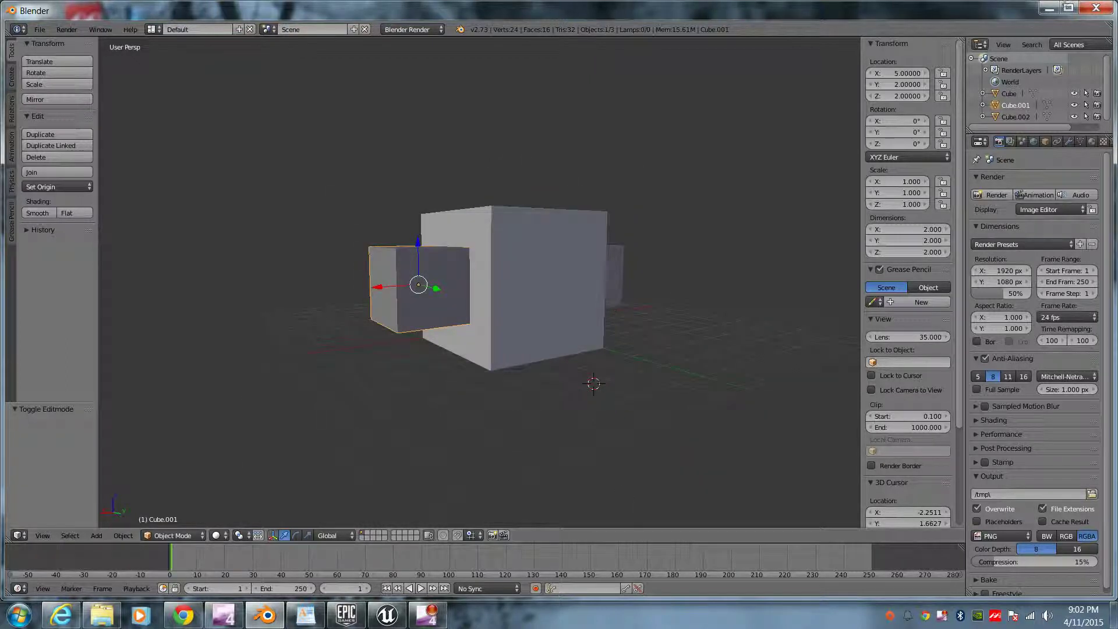
pyautogui.click(1049, 8)
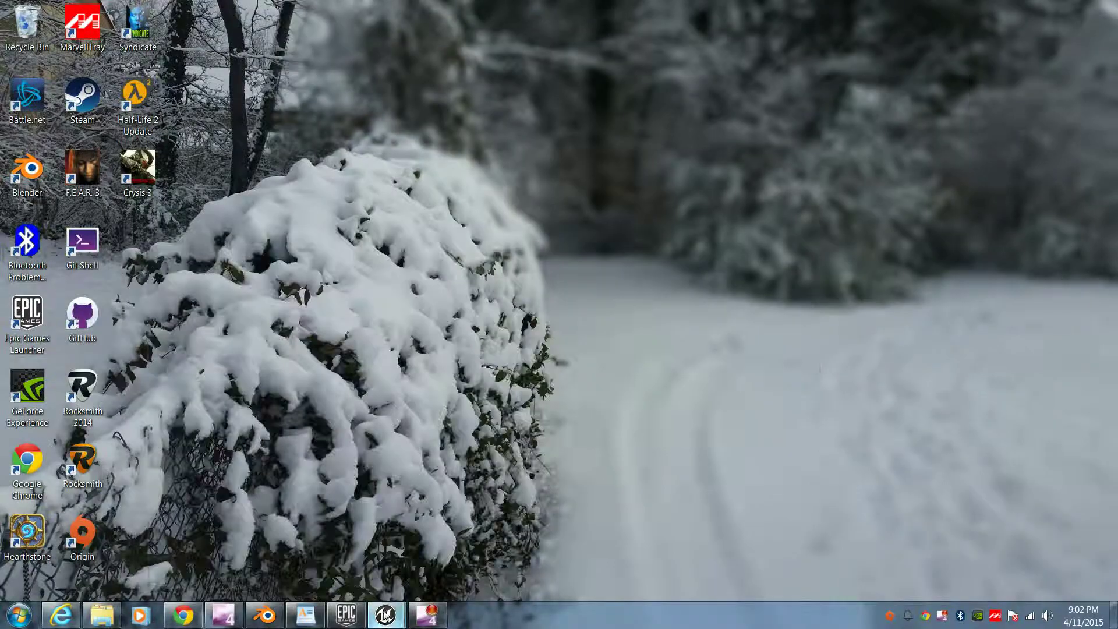
pyautogui.click(387, 614)
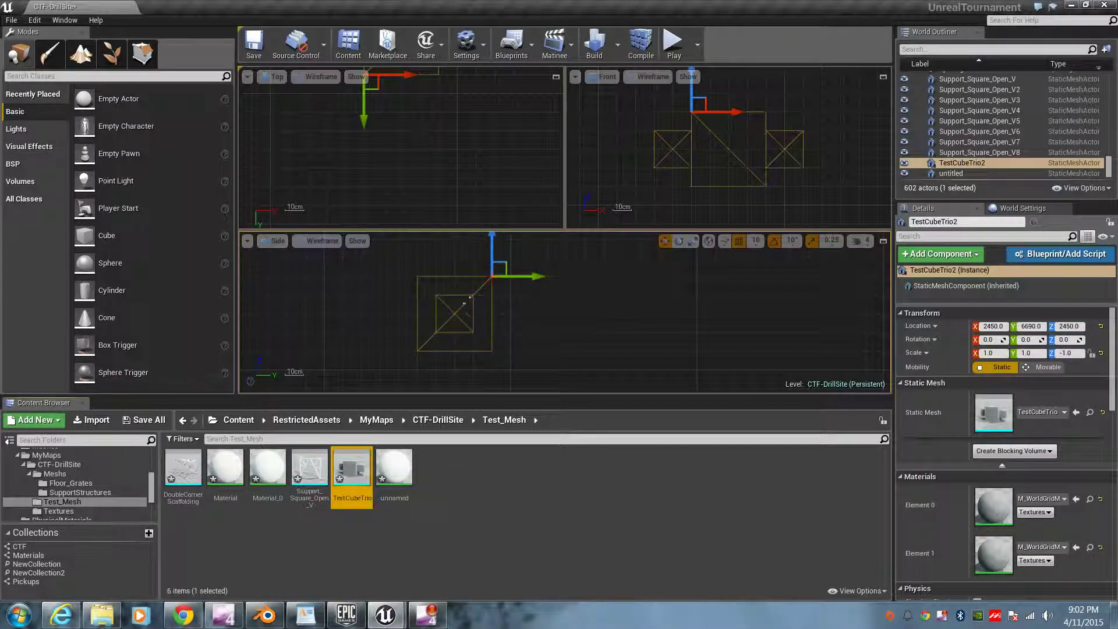
# Step: Delete the placed TestCubeTrio2 actor and the old TestCubeTrio asset
pyautogui.press('Delete')
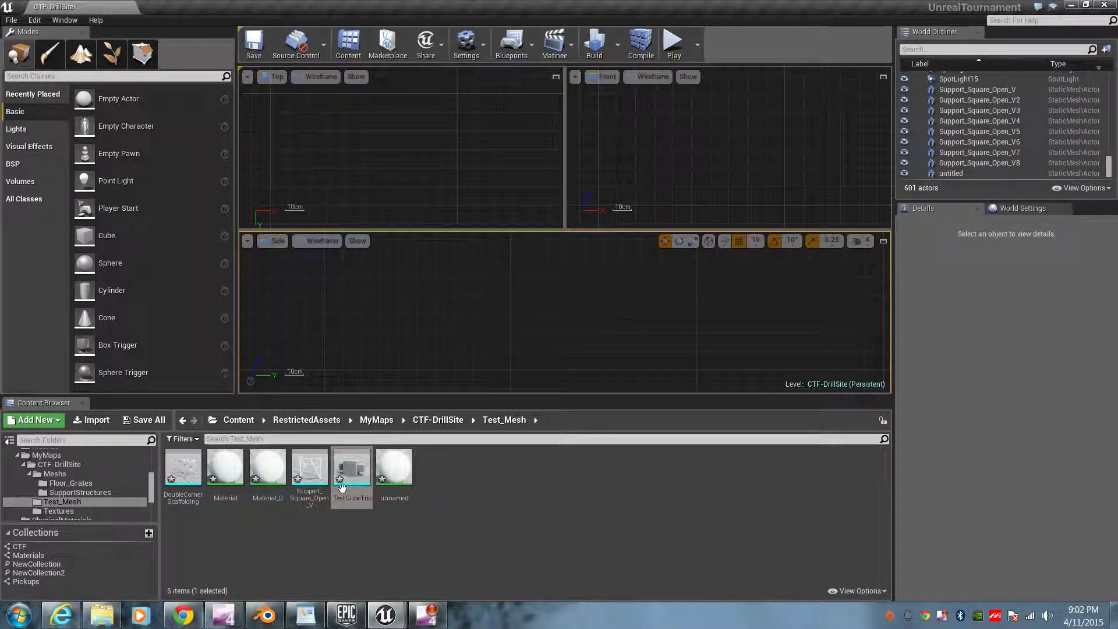
pyautogui.click(351, 468)
pyautogui.press('Delete')
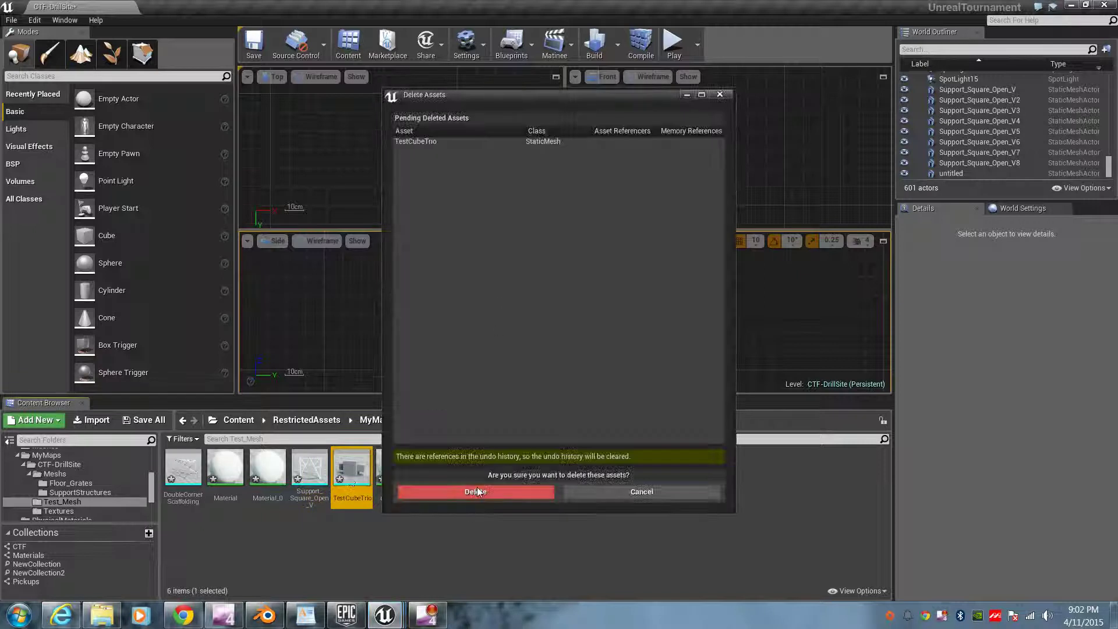
pyautogui.click(476, 492)
# Step: Import the TestCubeTrio FBX into Test_Mesh with lightmap UV generation off, then clear the warnings and Message Log
pyautogui.click(89, 420)
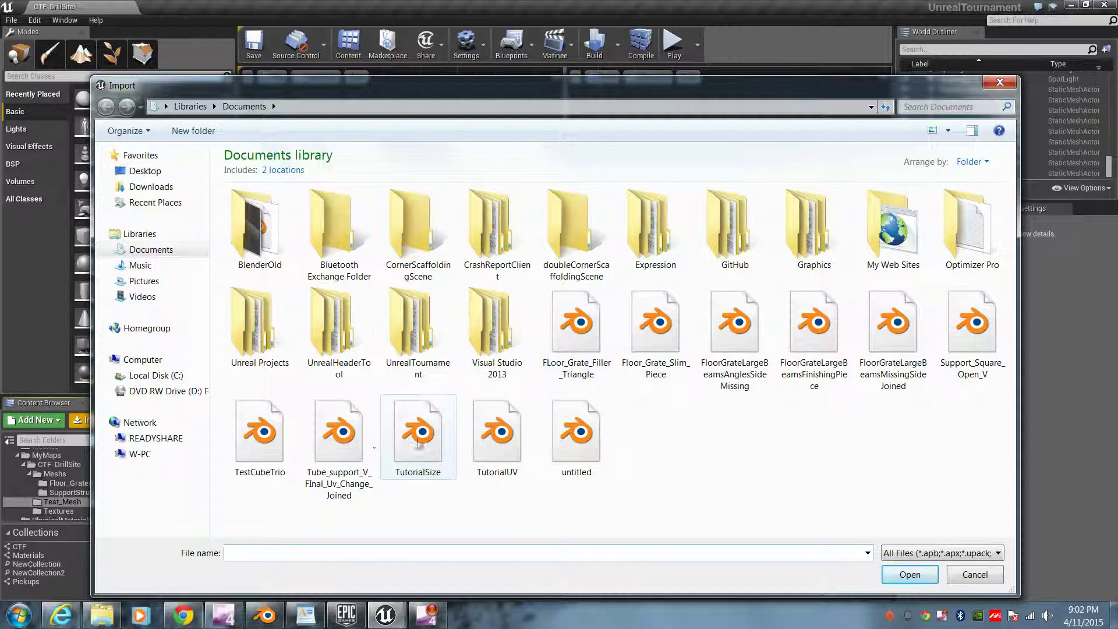
pyautogui.doubleClick(260, 437)
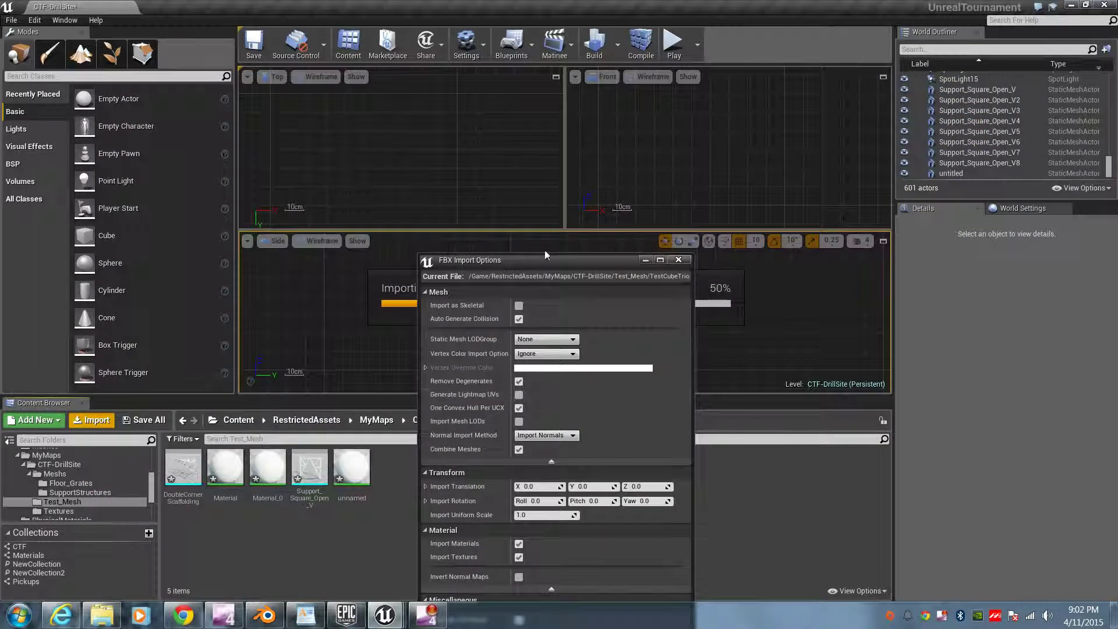
pyautogui.moveTo(543, 259); pyautogui.dragTo(442, 96)
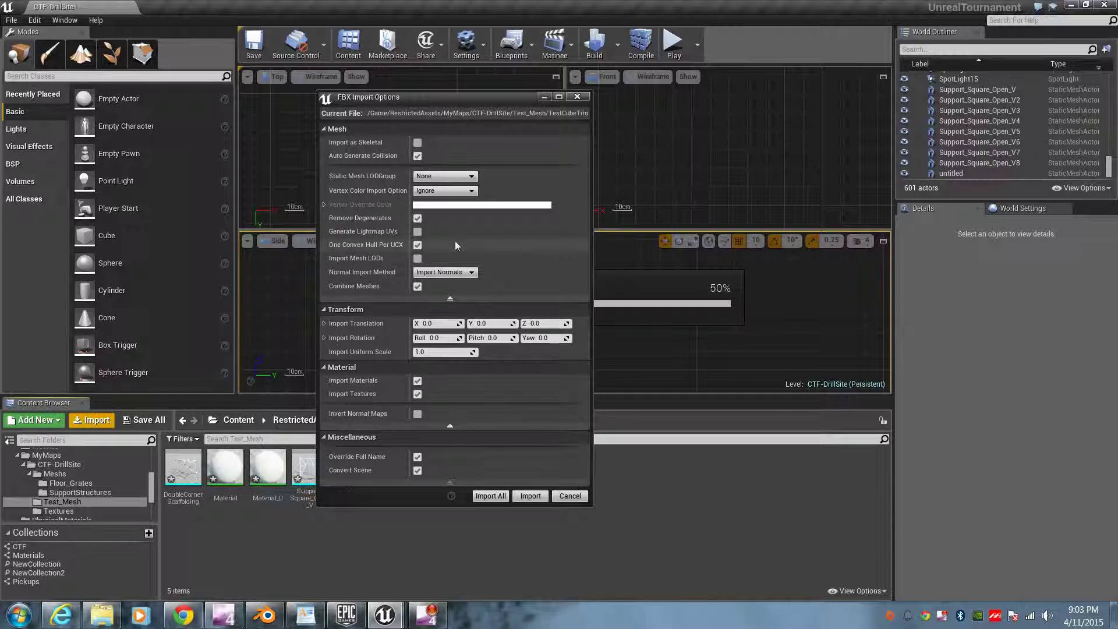
pyautogui.click(501, 496)
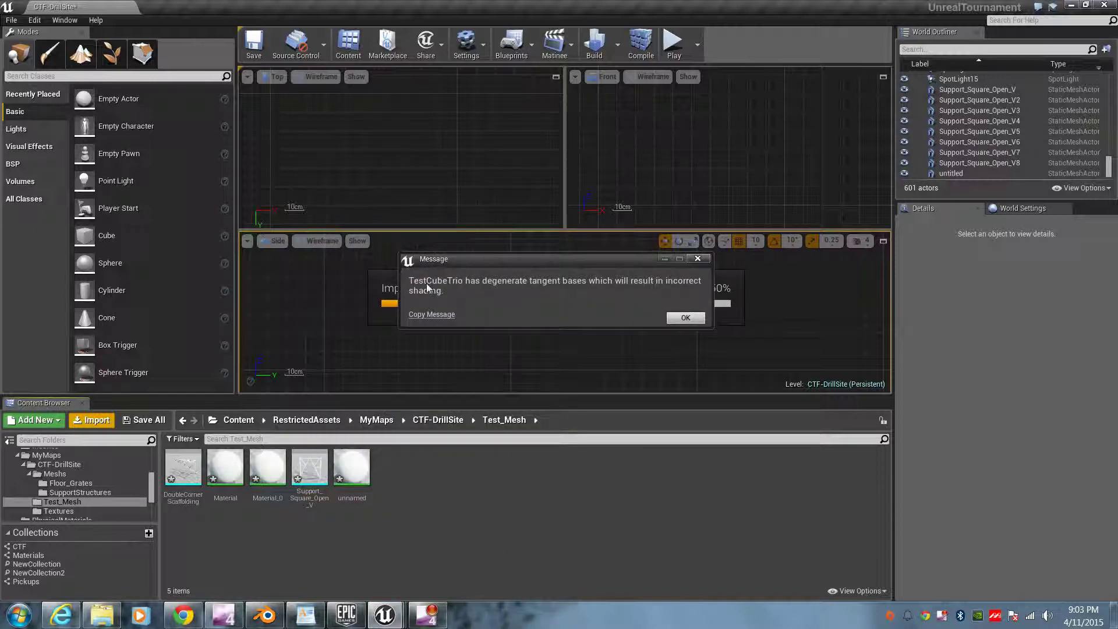
pyautogui.click(685, 318)
pyautogui.click(335, 26)
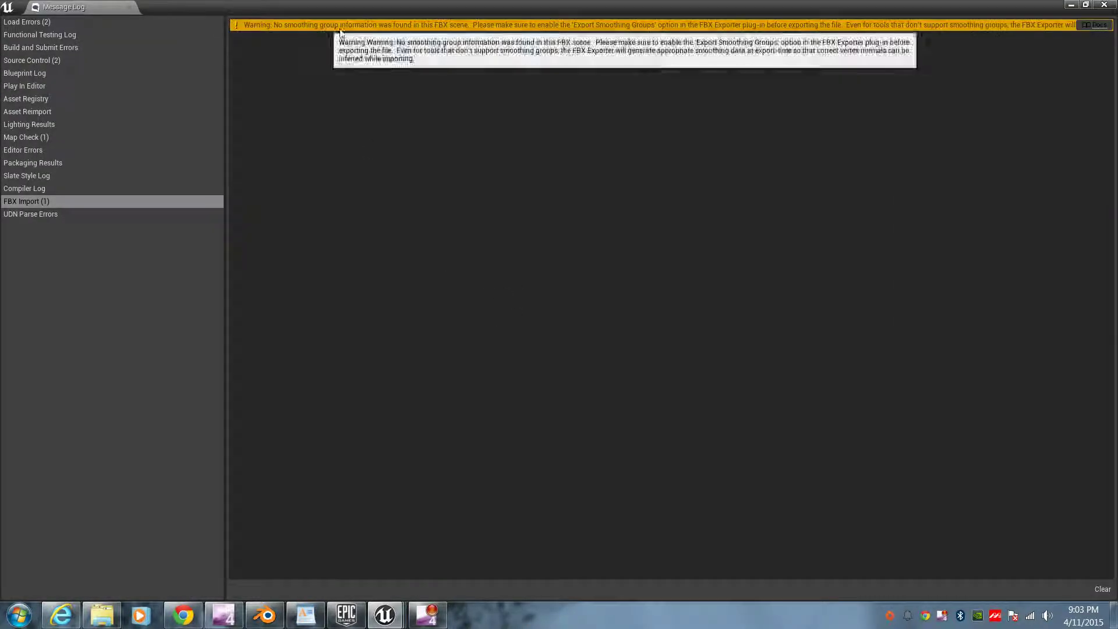
pyautogui.click(1106, 6)
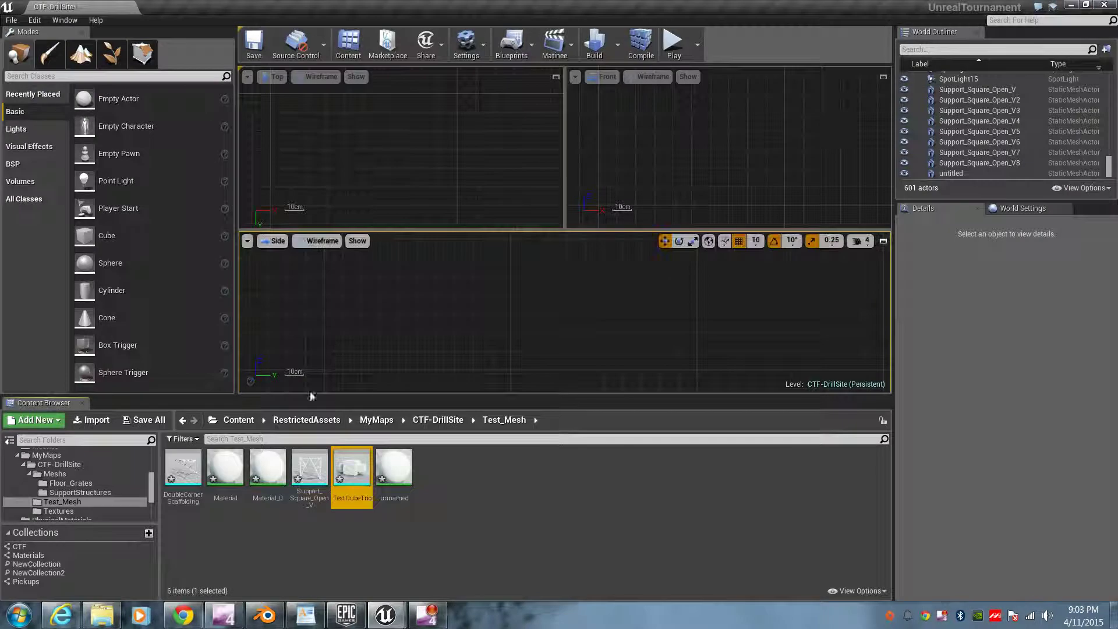
# Step: Open the TestCubeTrio mesh in the mesh editor
pyautogui.rightClick(361, 471)
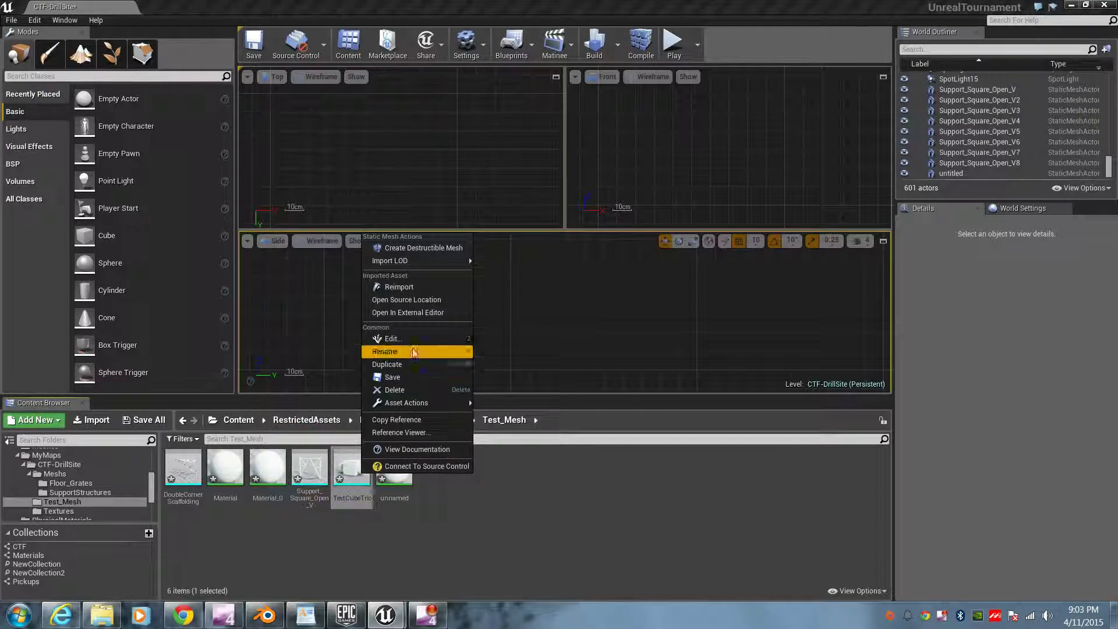
pyautogui.click(417, 337)
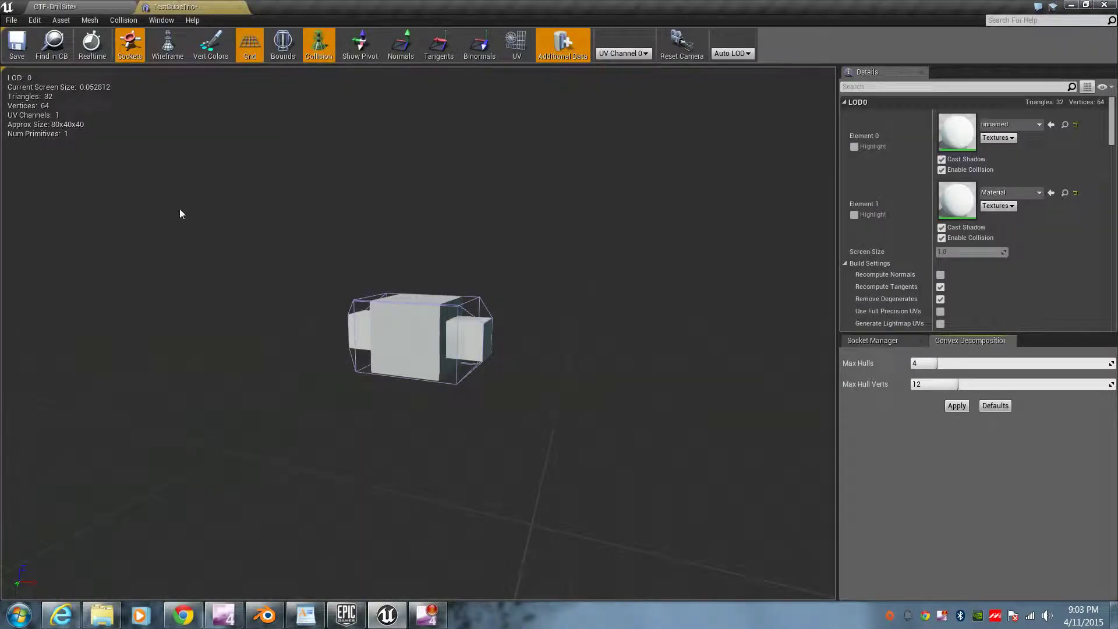
pyautogui.moveTo(512, 345); pyautogui.dragTo(443, 362)
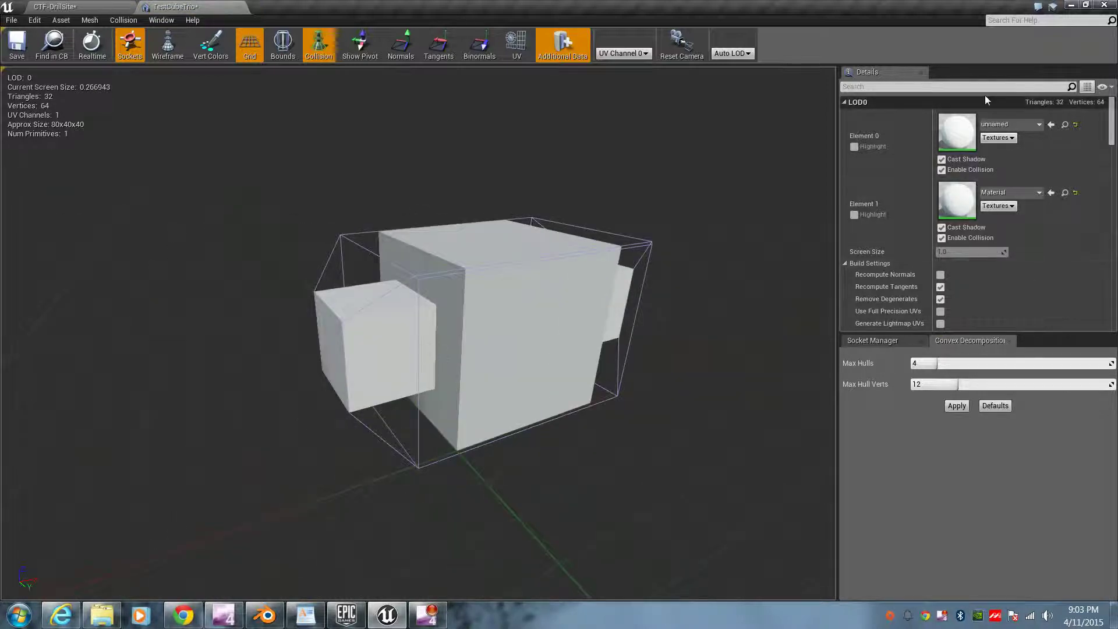
pyautogui.scroll(-1, 993, 159)
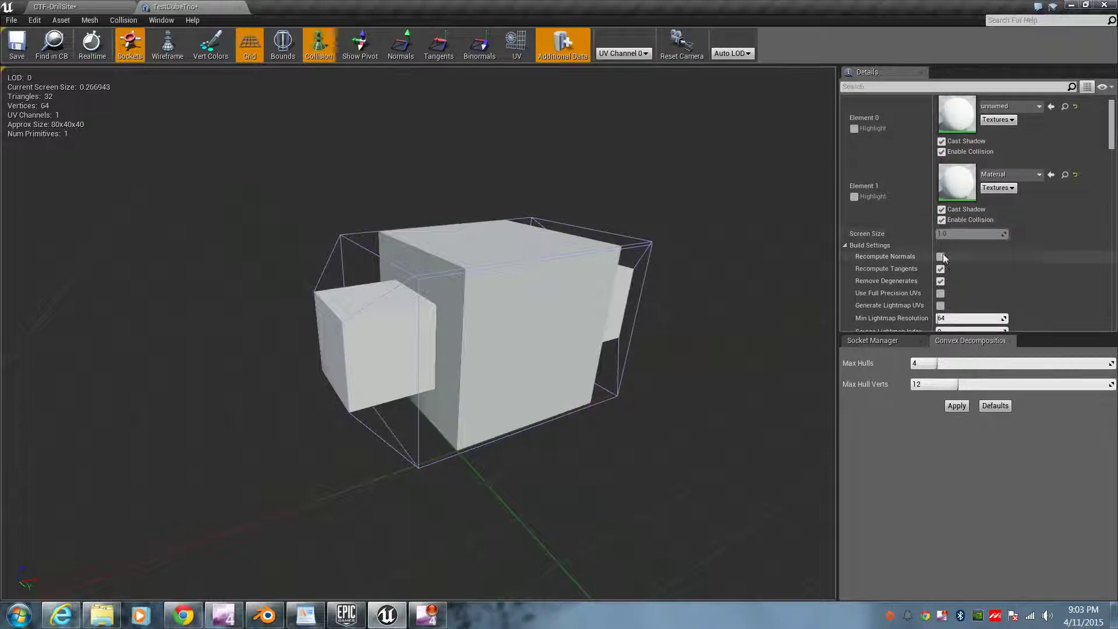
# Step: Tick Recompute Normals and apply the changes, then undo the last build-settings edit
pyautogui.click(941, 257)
pyautogui.scroll(-1, 942, 257)
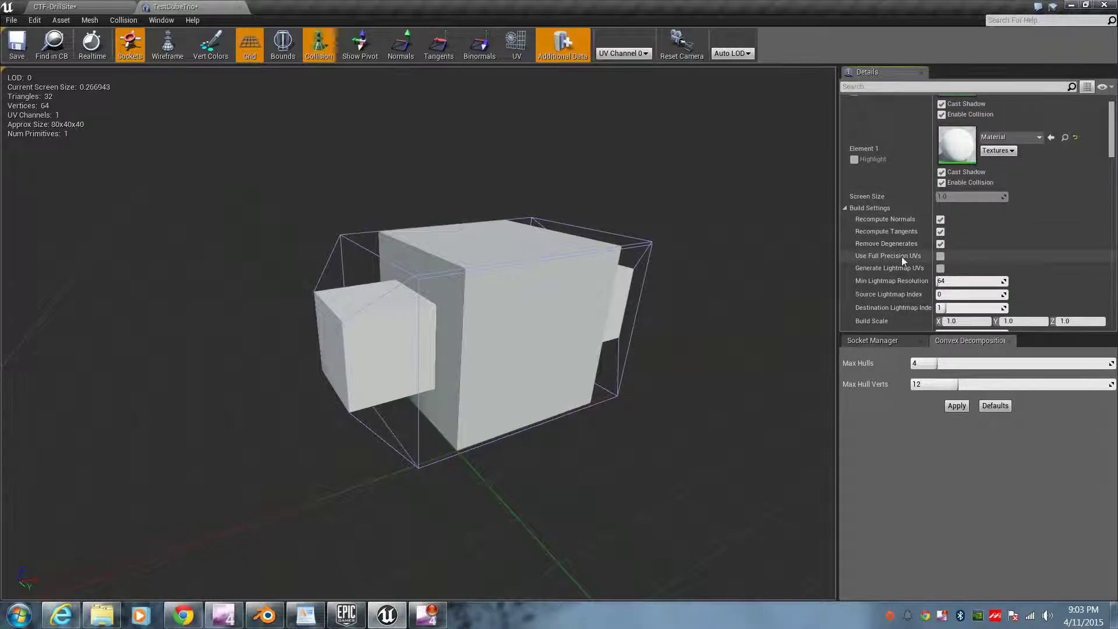
pyautogui.scroll(-1, 901, 256)
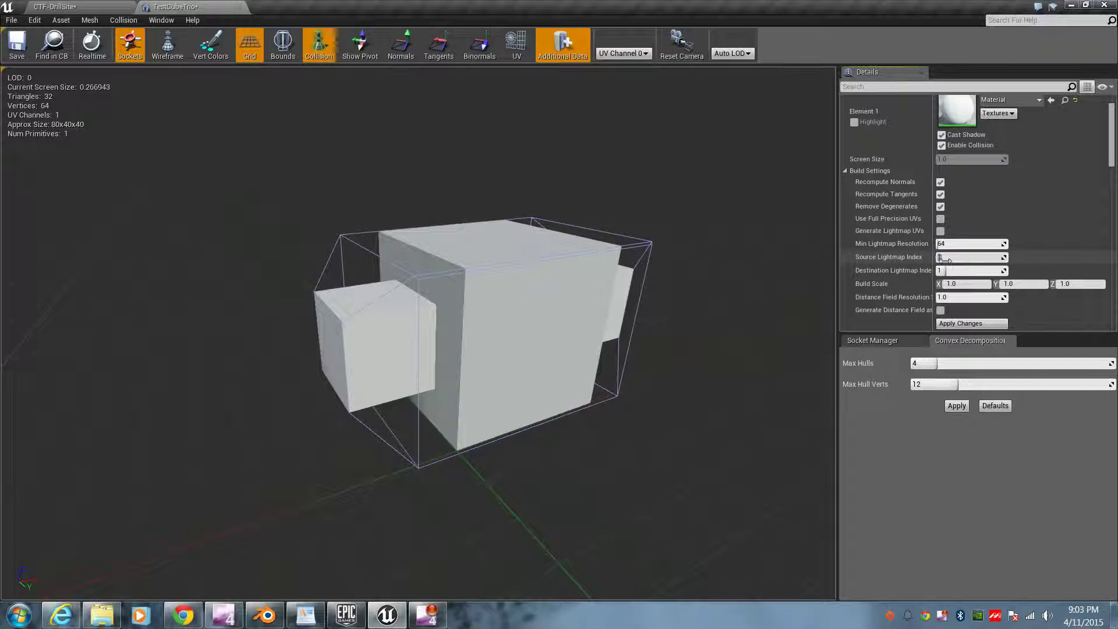
pyautogui.scroll(-1, 932, 256)
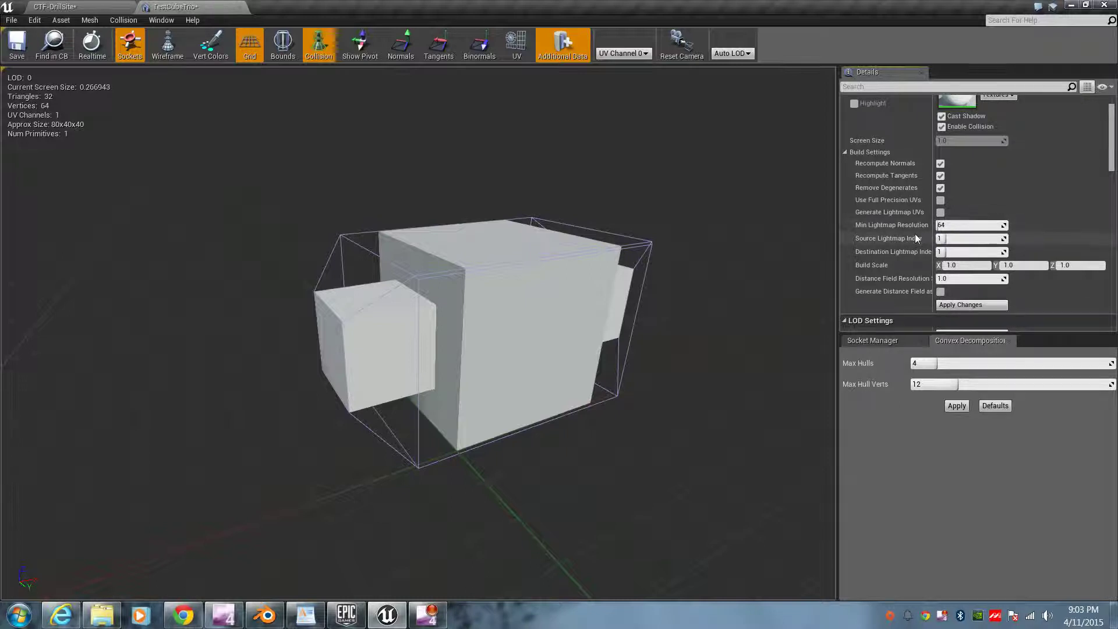
pyautogui.scroll(-1, 914, 238)
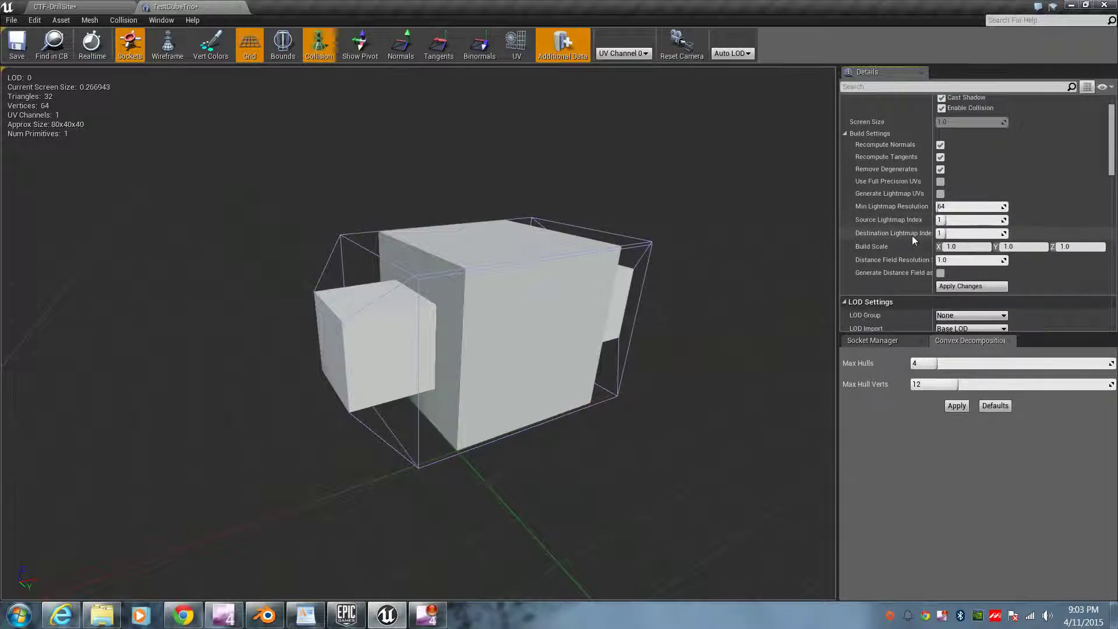
pyautogui.click(952, 287)
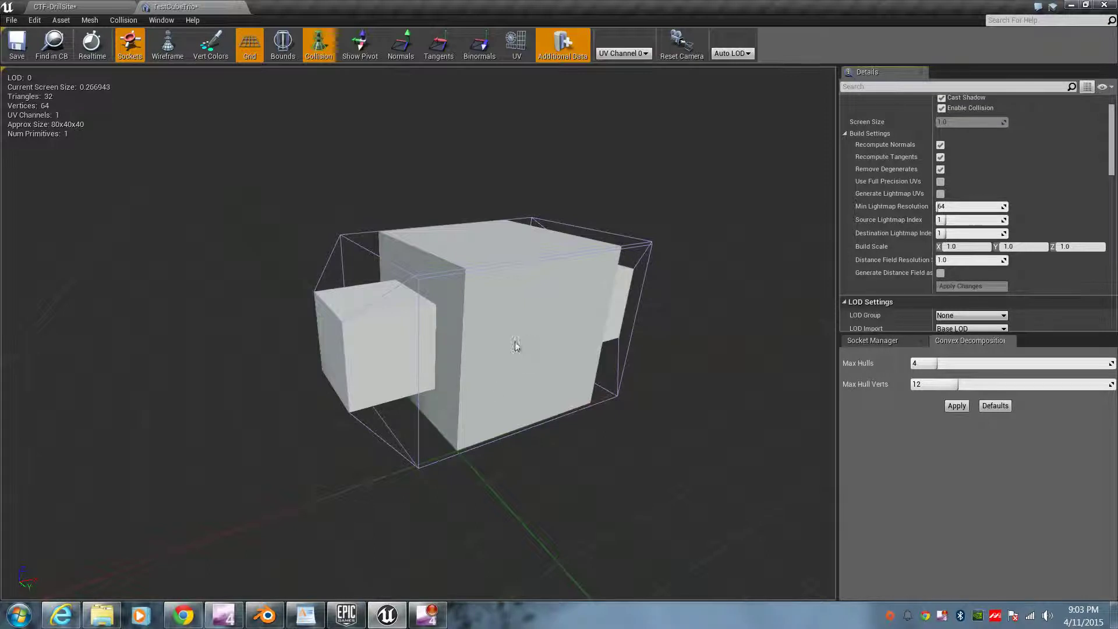
pyautogui.moveTo(427, 310); pyautogui.dragTo(691, 305)
pyautogui.hotkey('ctrl', 'z')
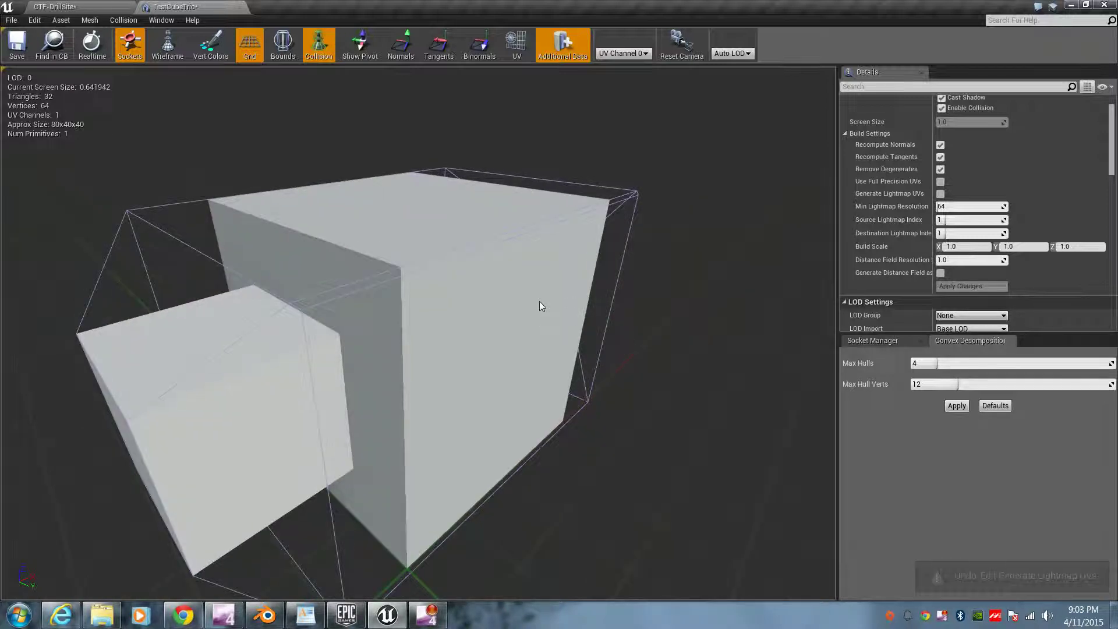
# Step: Flick the UV overlay on and off, show the floor grid and hide the collision outline
pyautogui.click(519, 51)
pyautogui.click(520, 52)
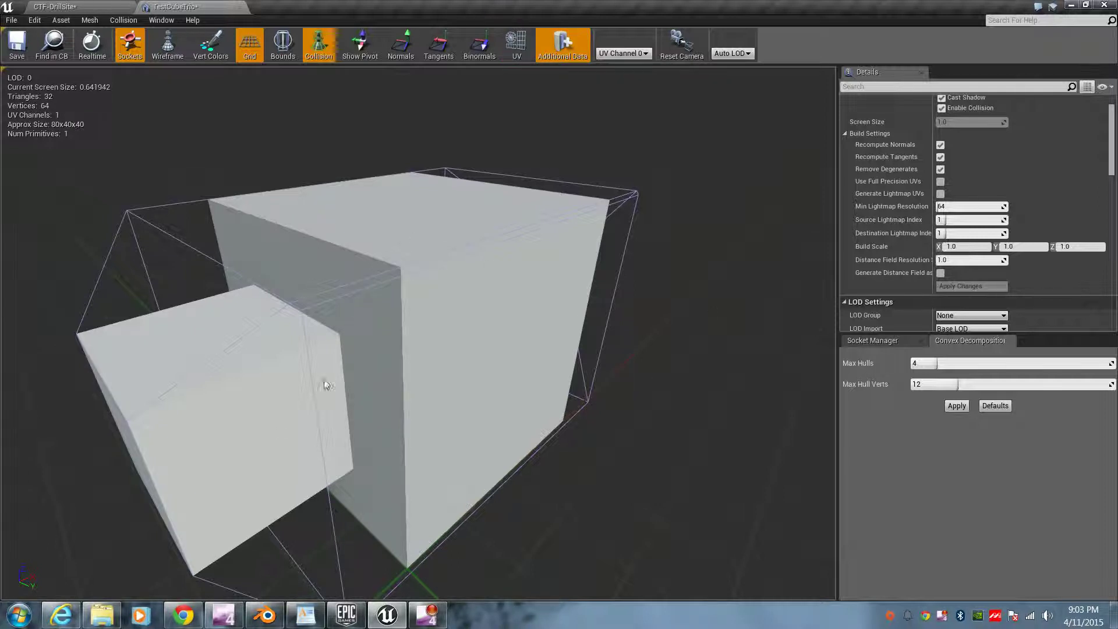
pyautogui.moveTo(422, 454); pyautogui.dragTo(338, 335)
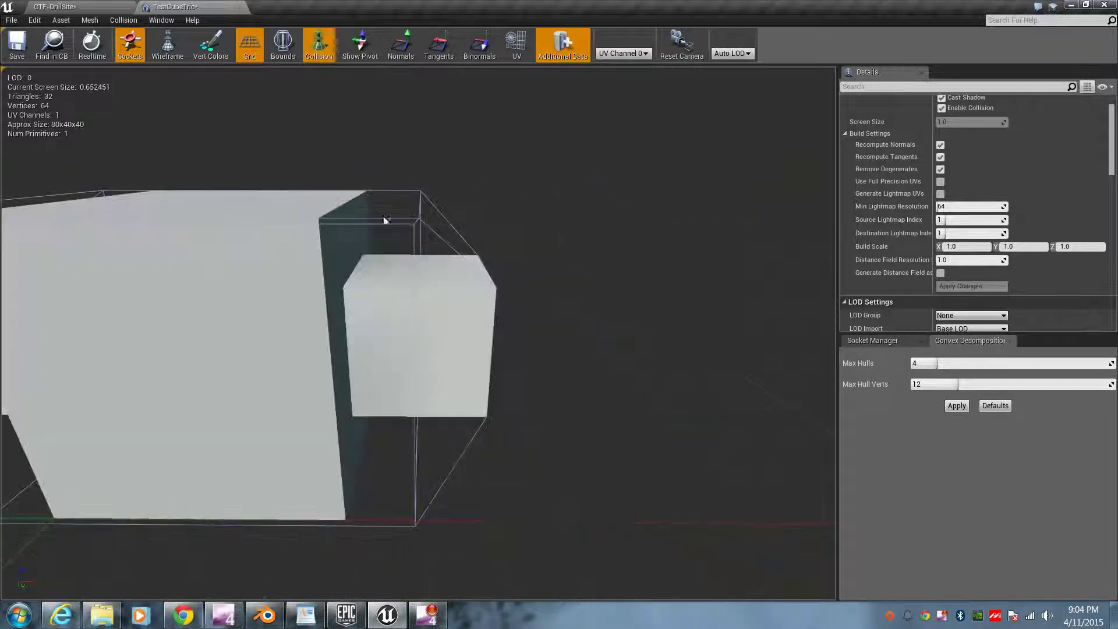
pyautogui.click(249, 44)
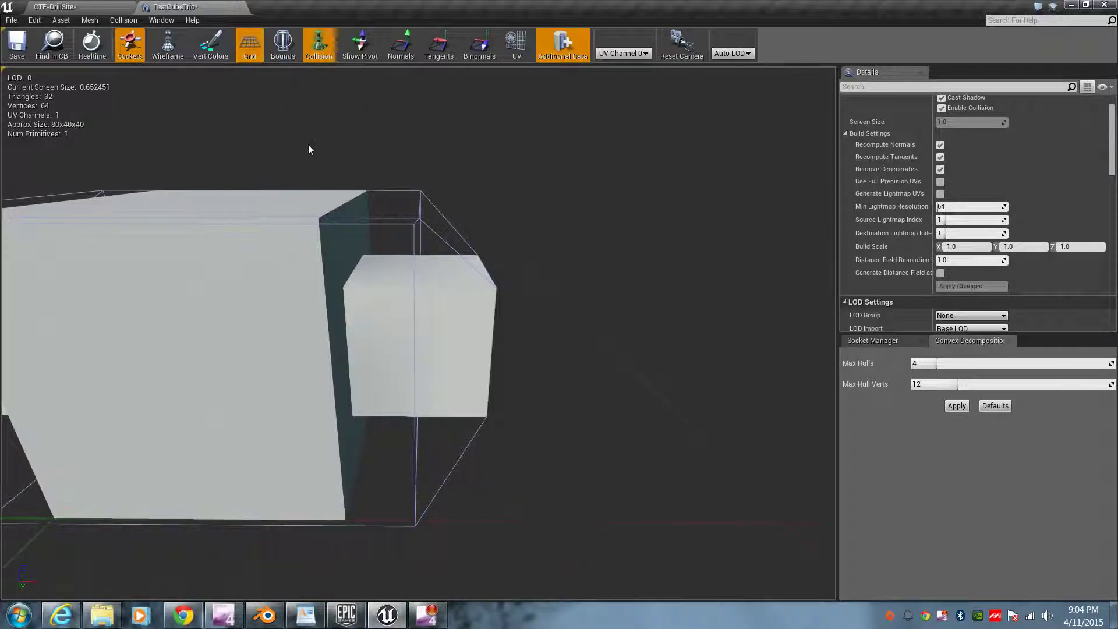
pyautogui.click(318, 44)
pyautogui.moveTo(407, 259); pyautogui.dragTo(311, 250)
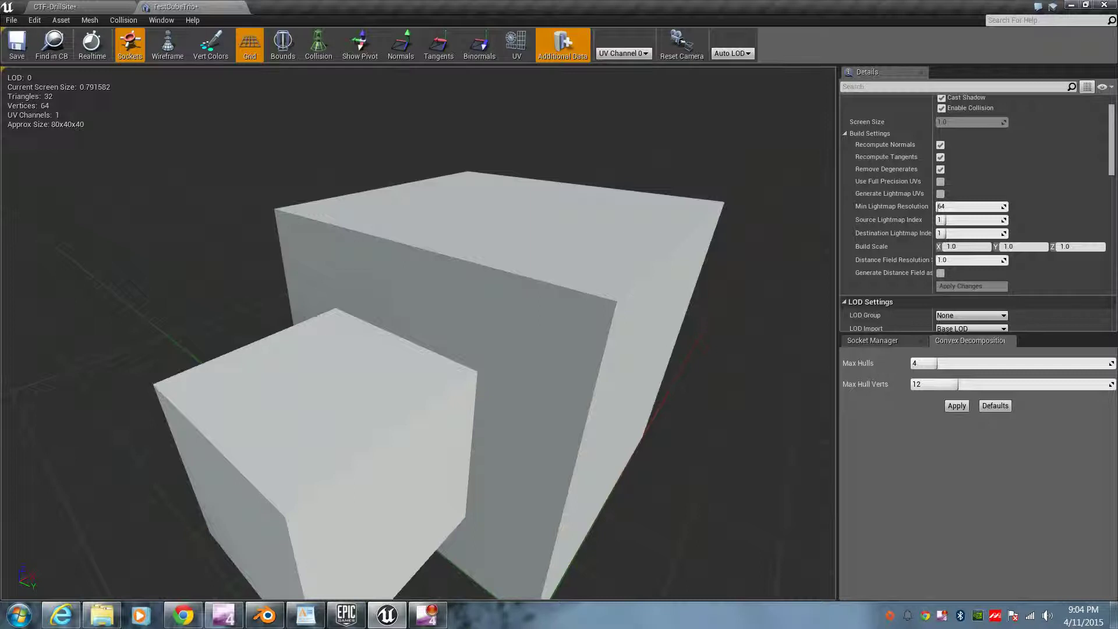
# Step: Minimise Unreal Editor to reveal the Windows desktop
pyautogui.scroll(5, 1050, 202)
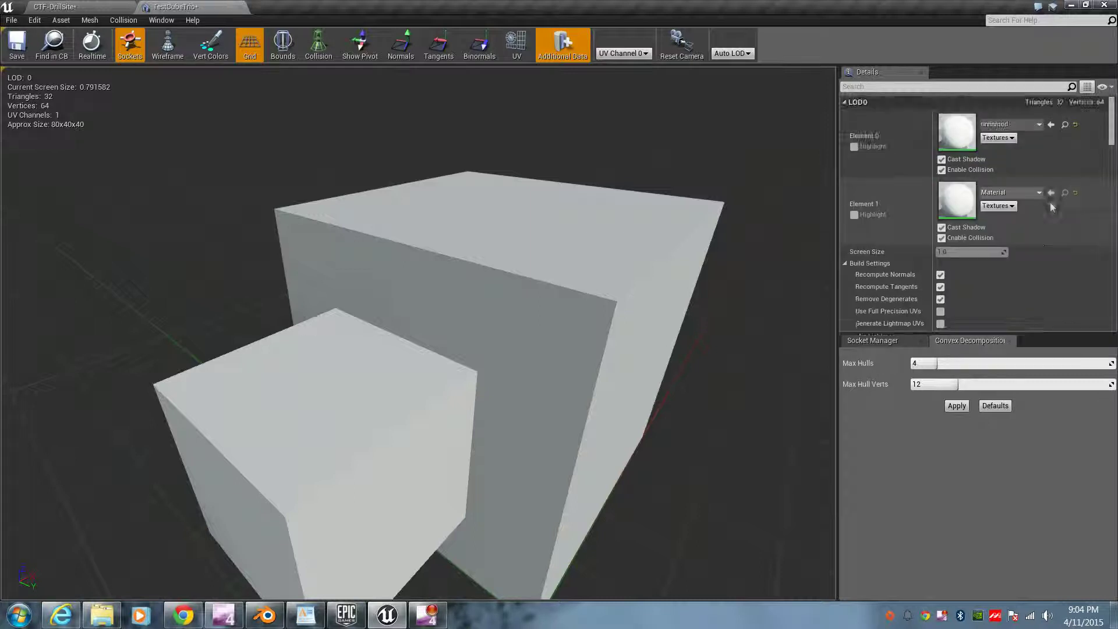
pyautogui.click(1070, 5)
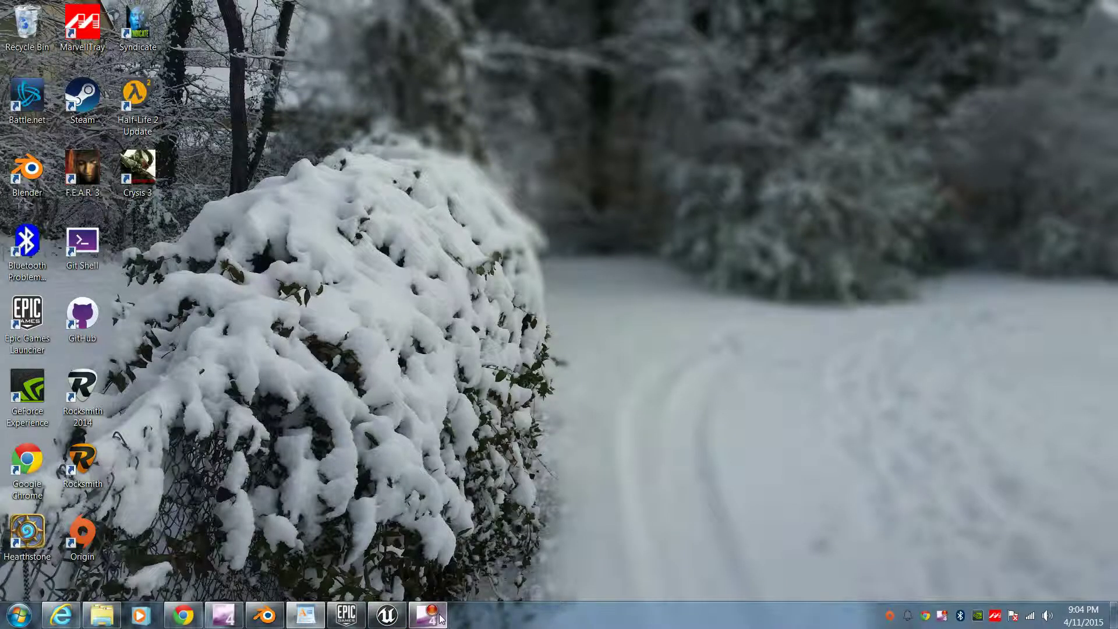
pyautogui.moveTo(441, 618)
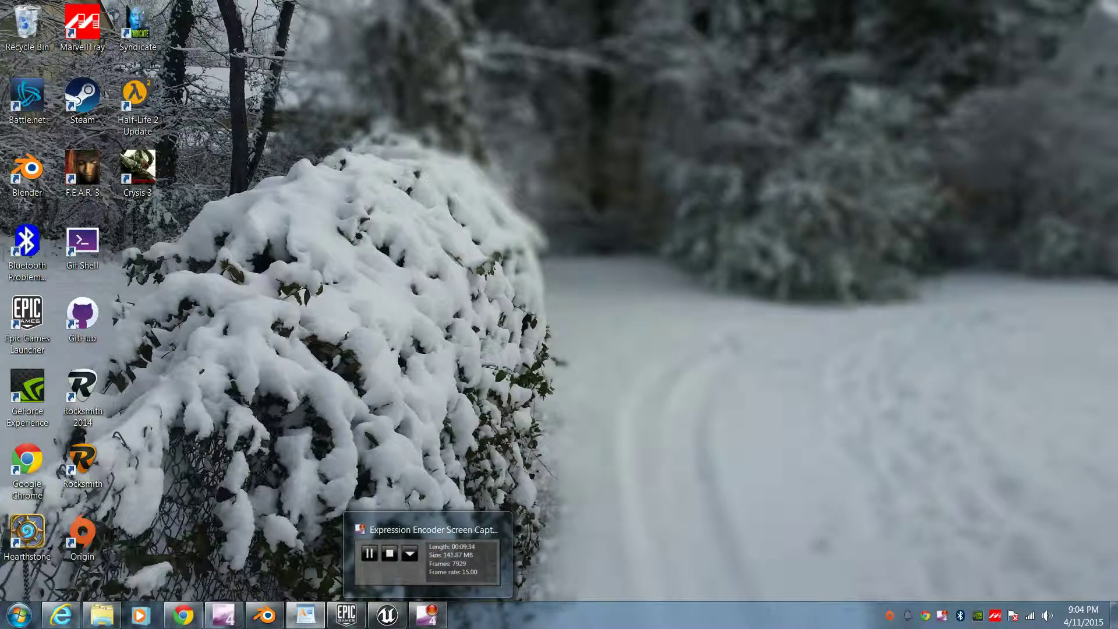